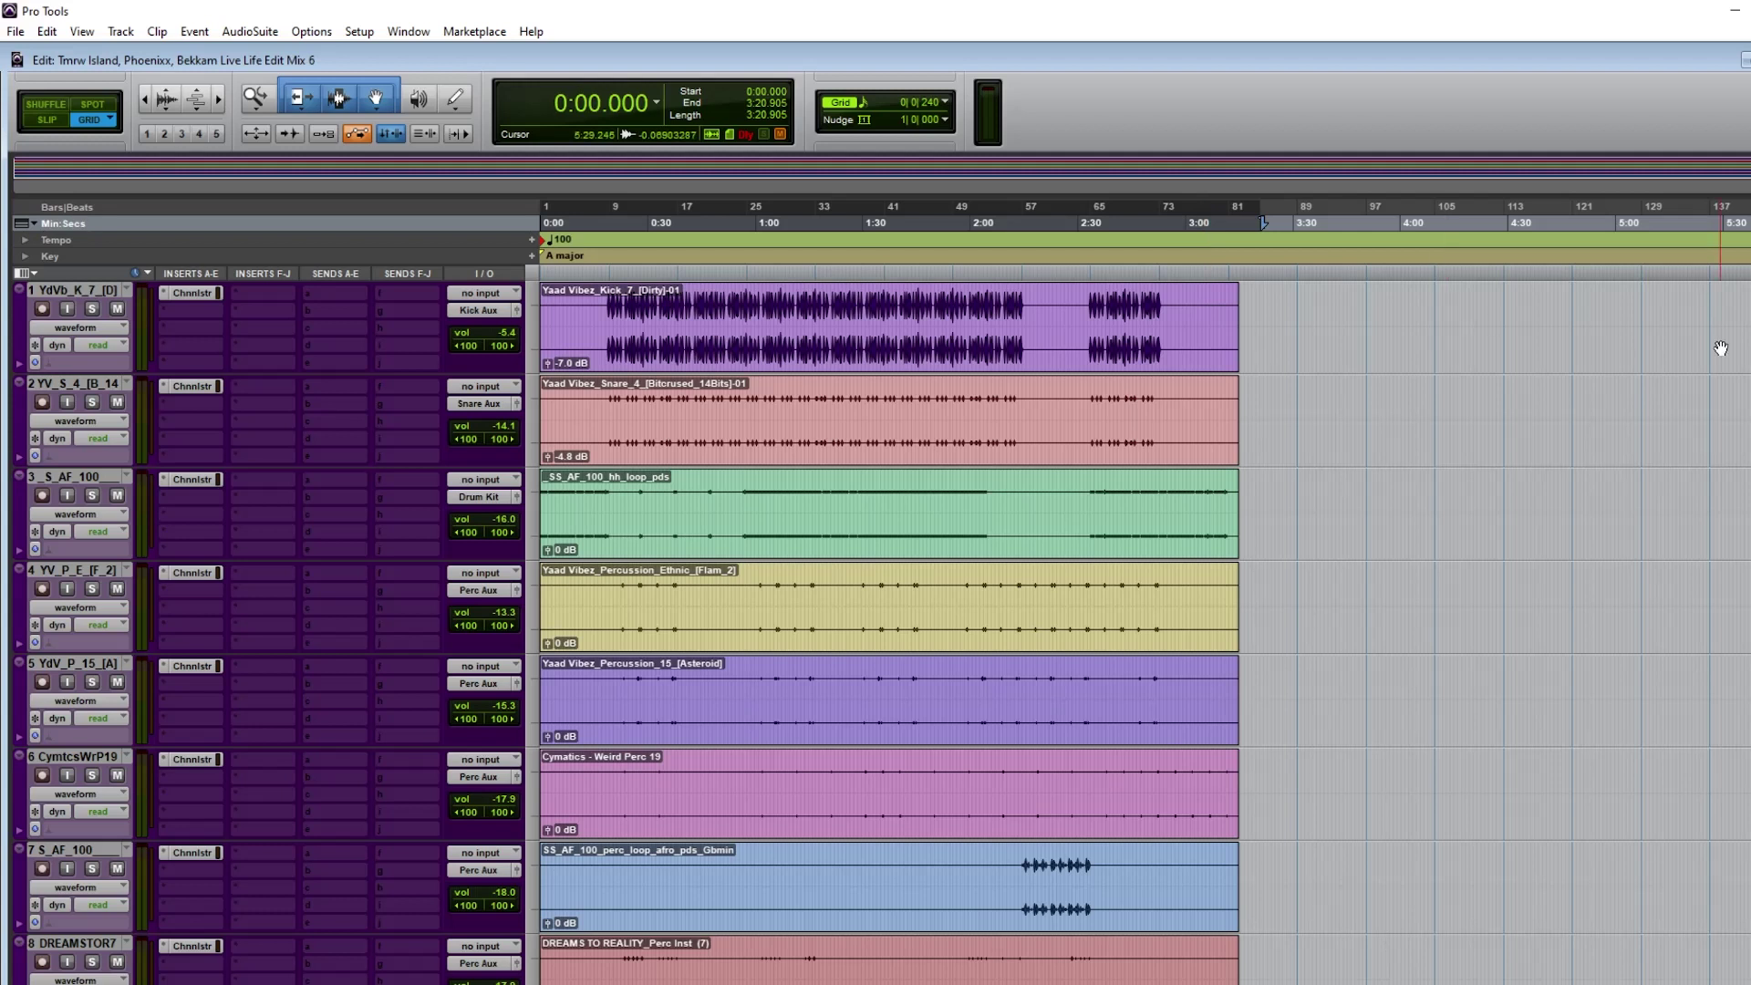
Step: Select both clips of the first section on the TMRW LEAD I track, from 0:57.600 to 1:19.200
scroll(1721, 356, down, 3)
scroll(1721, 356, down, 20)
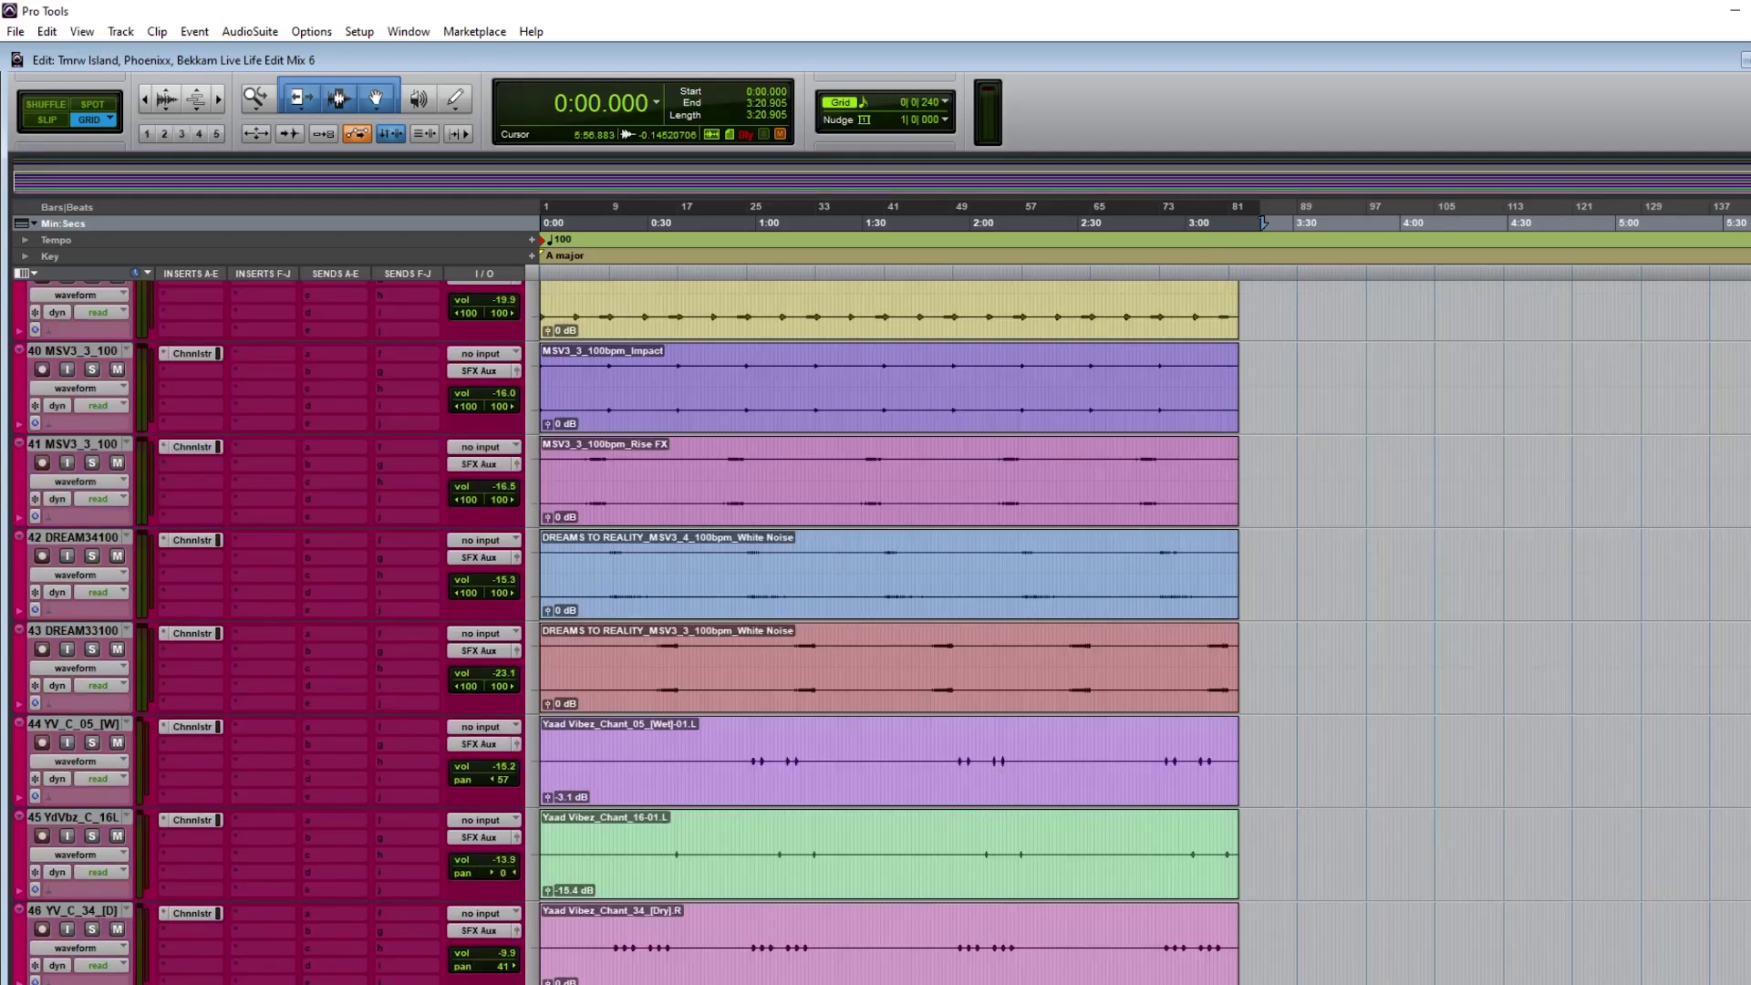
scroll(1689, 799, down, 20)
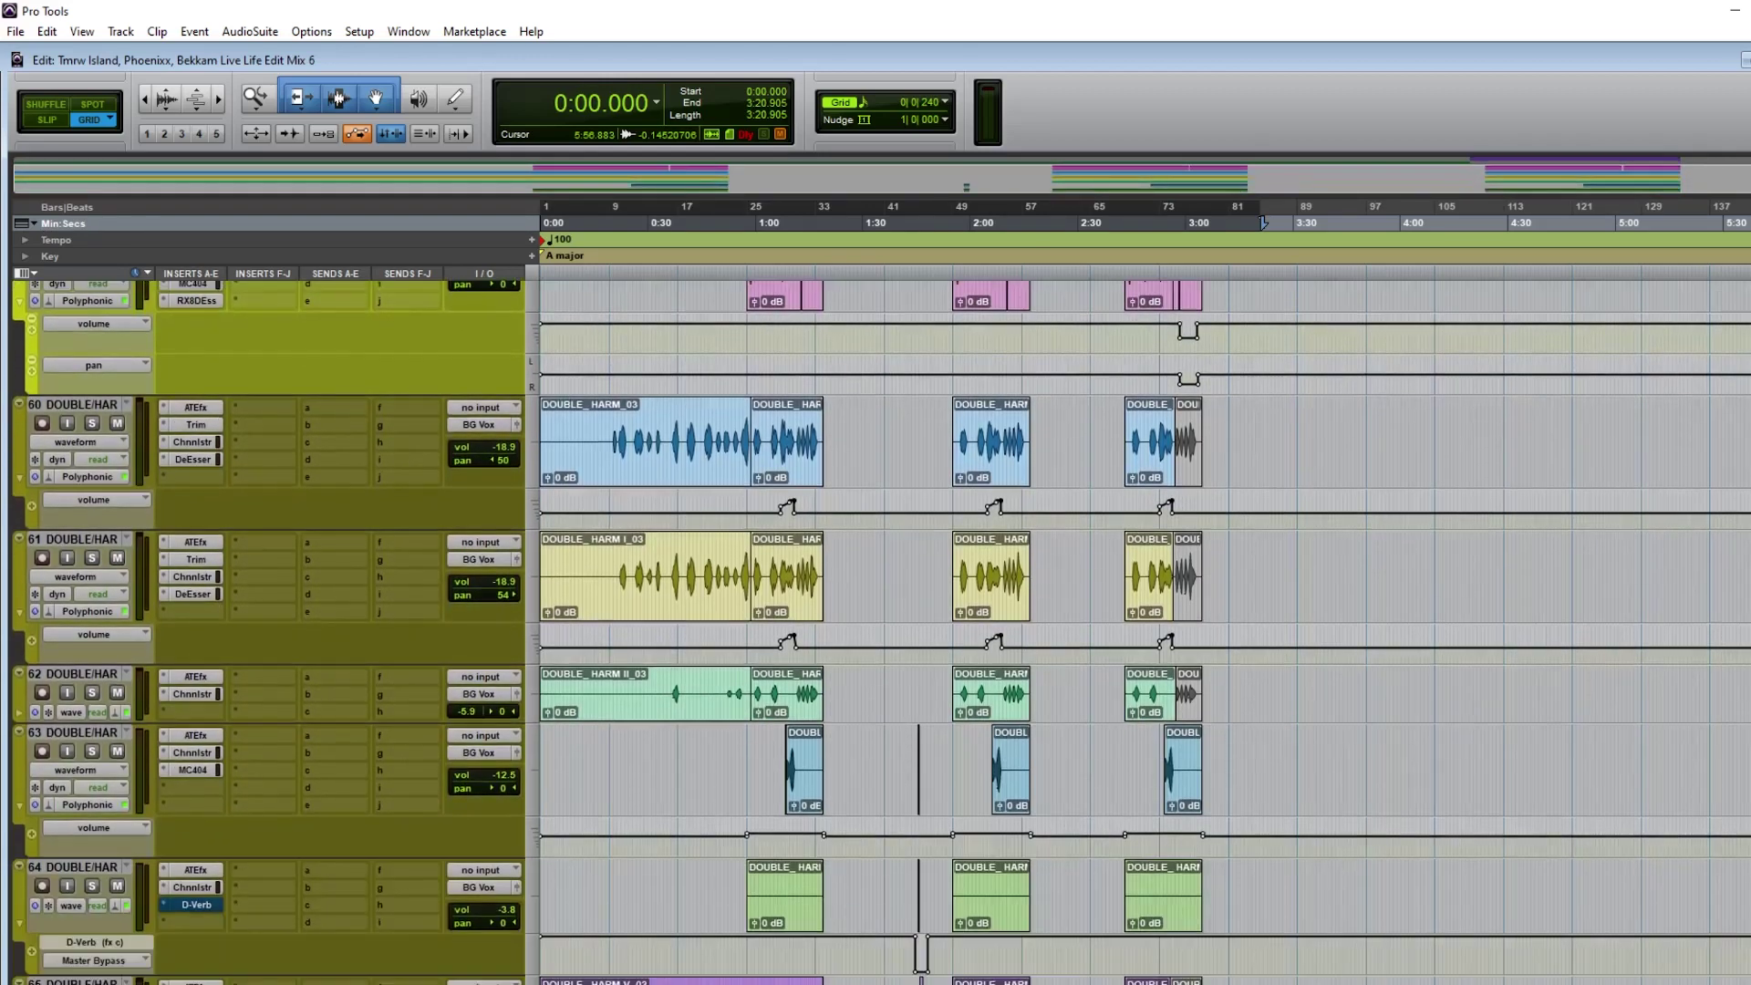
scroll(1144, 630, up, 20)
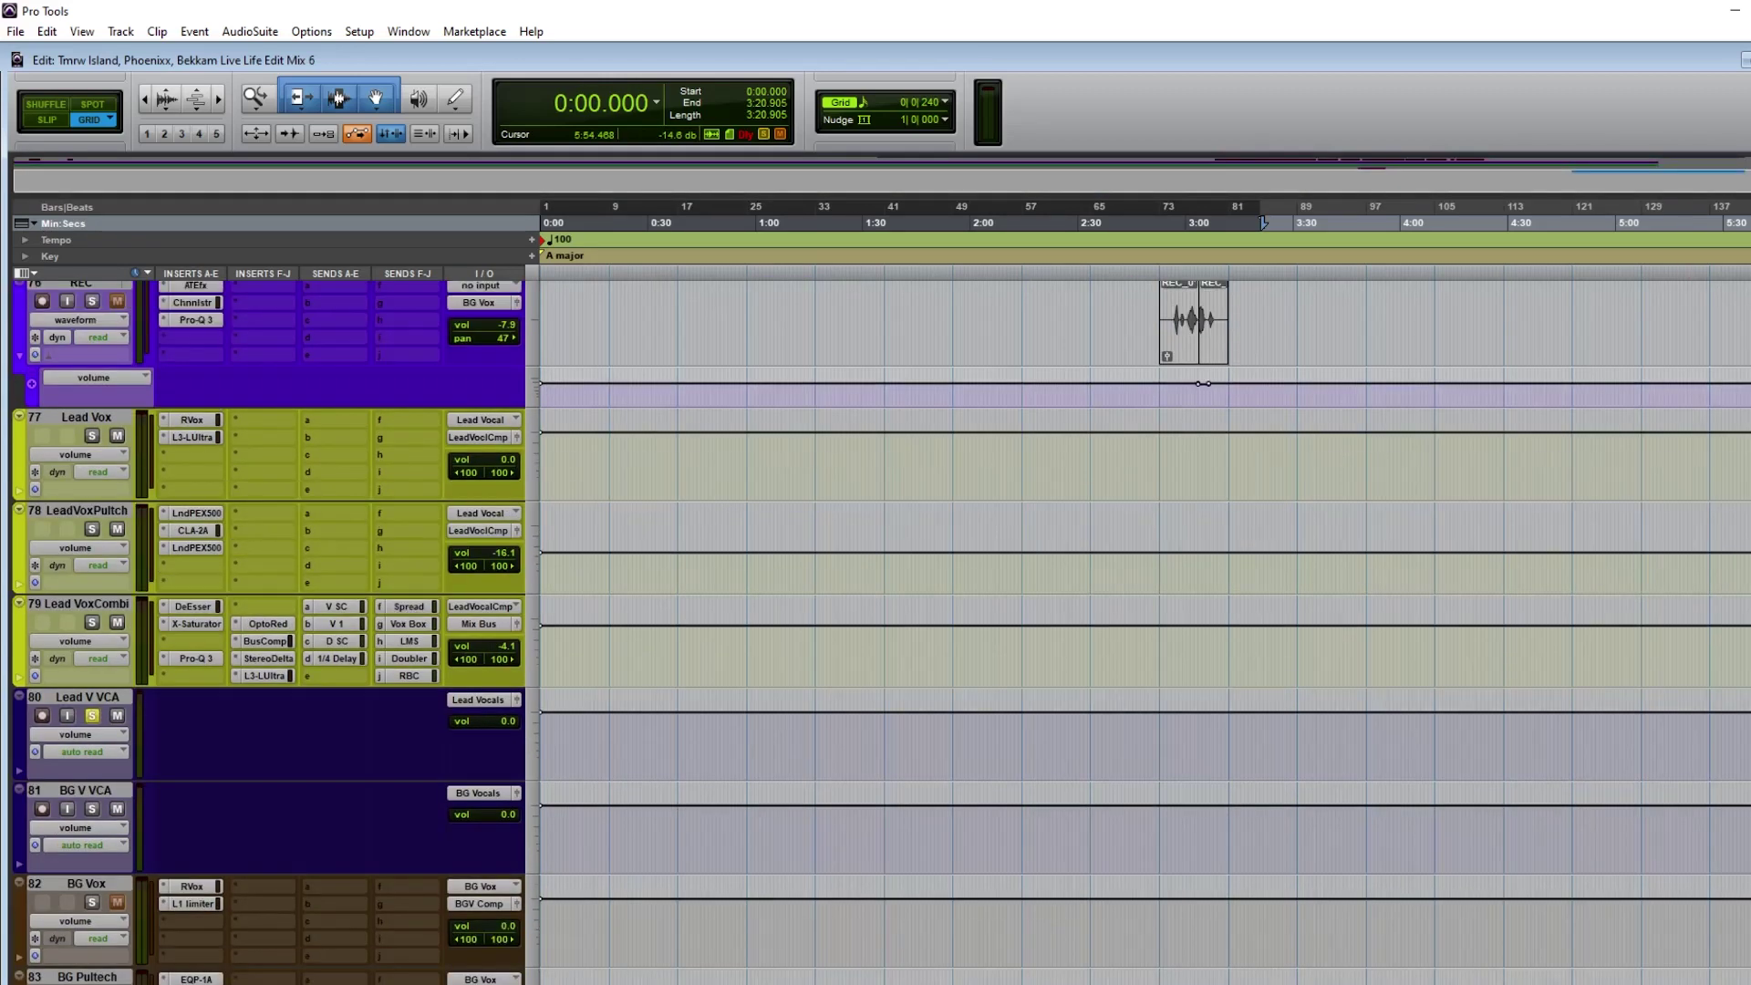
scroll(1145, 630, up, 10)
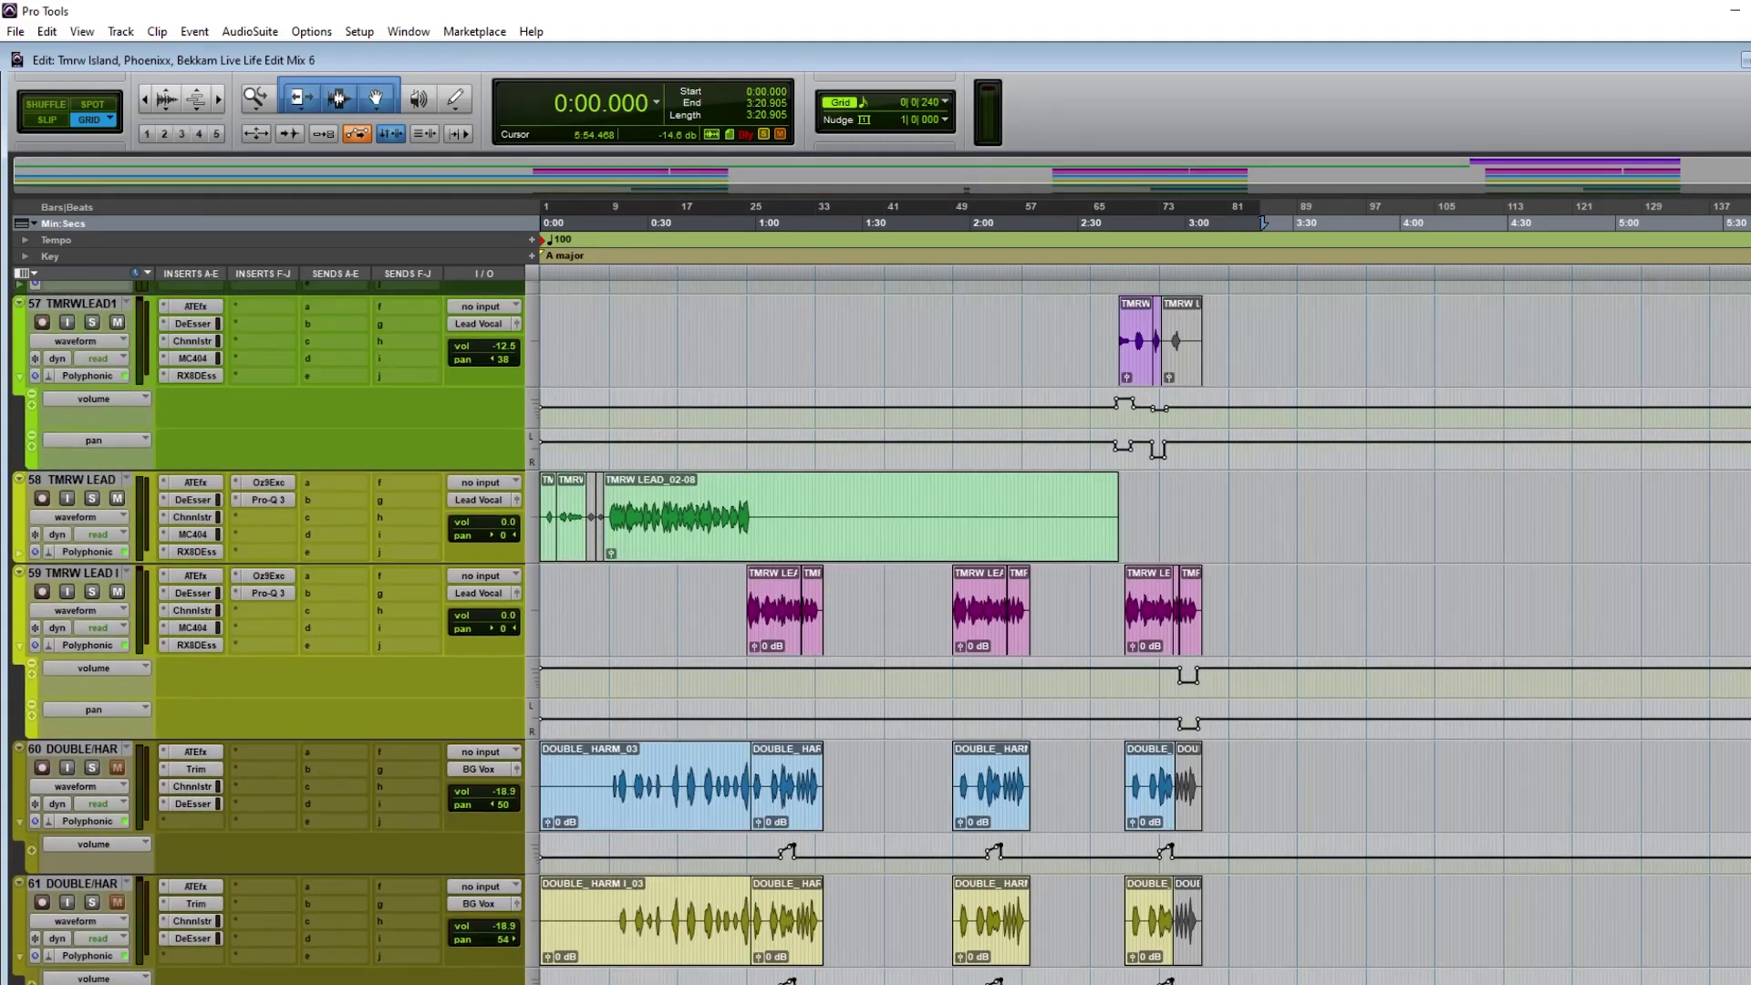
scroll(807, 433, down, 3)
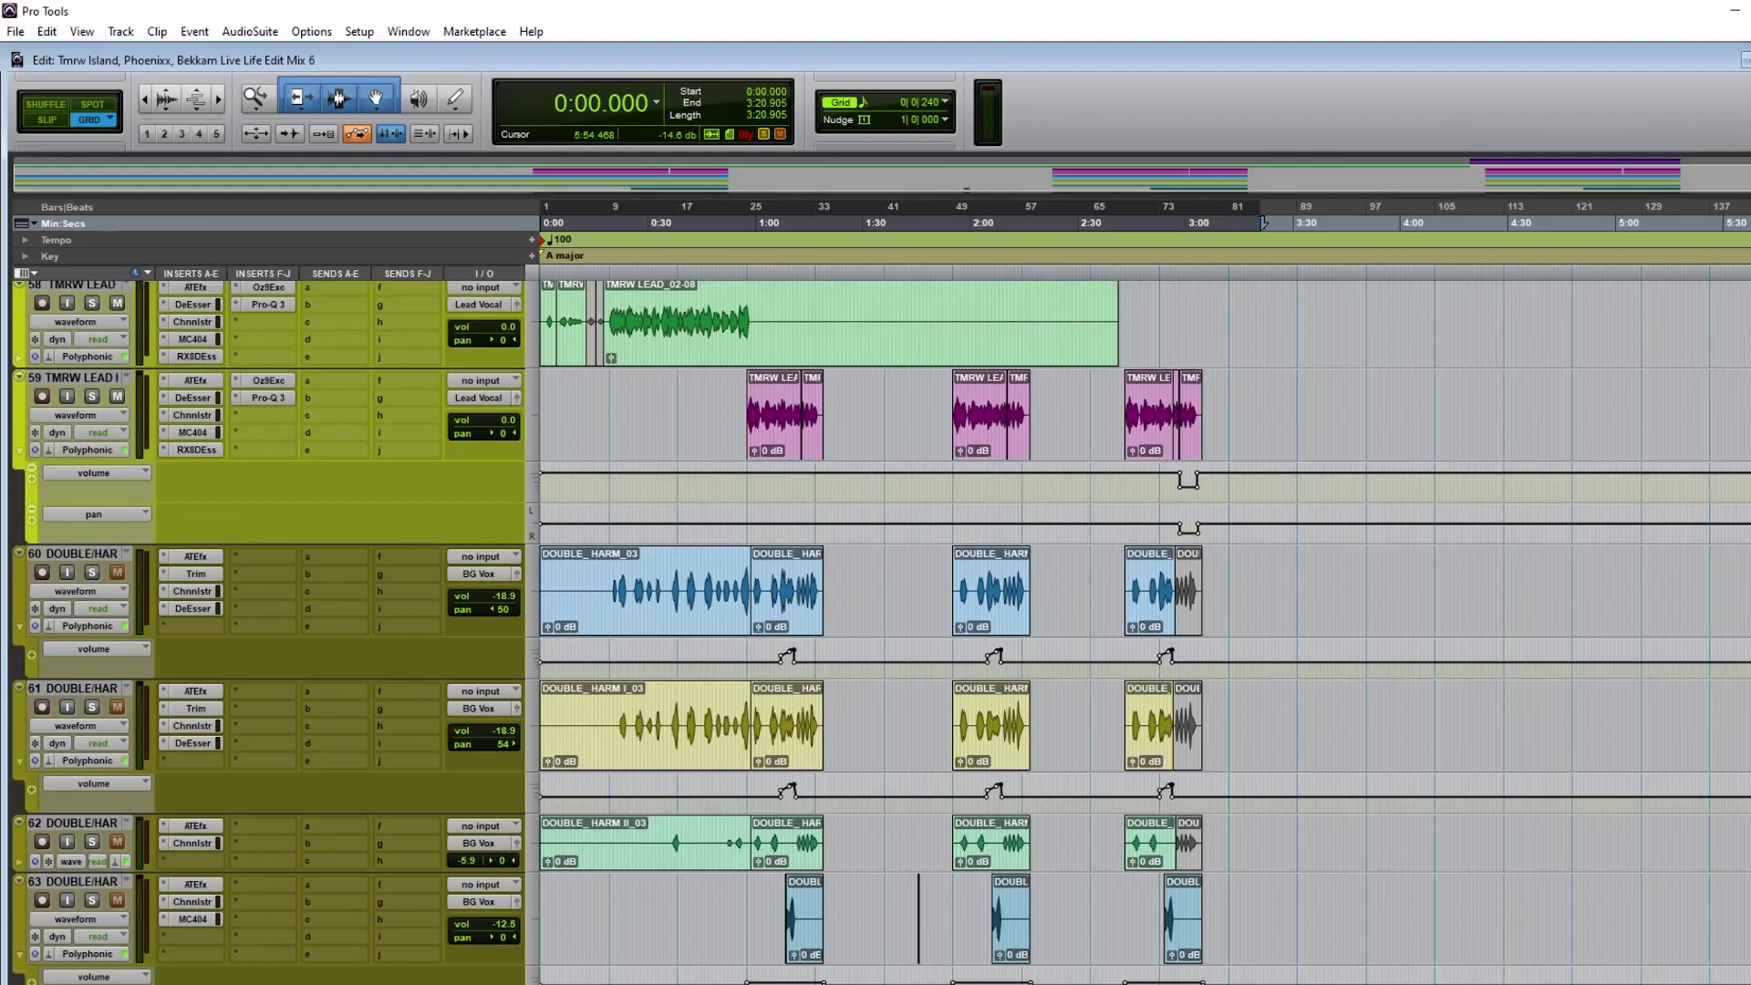
double_click(807, 432)
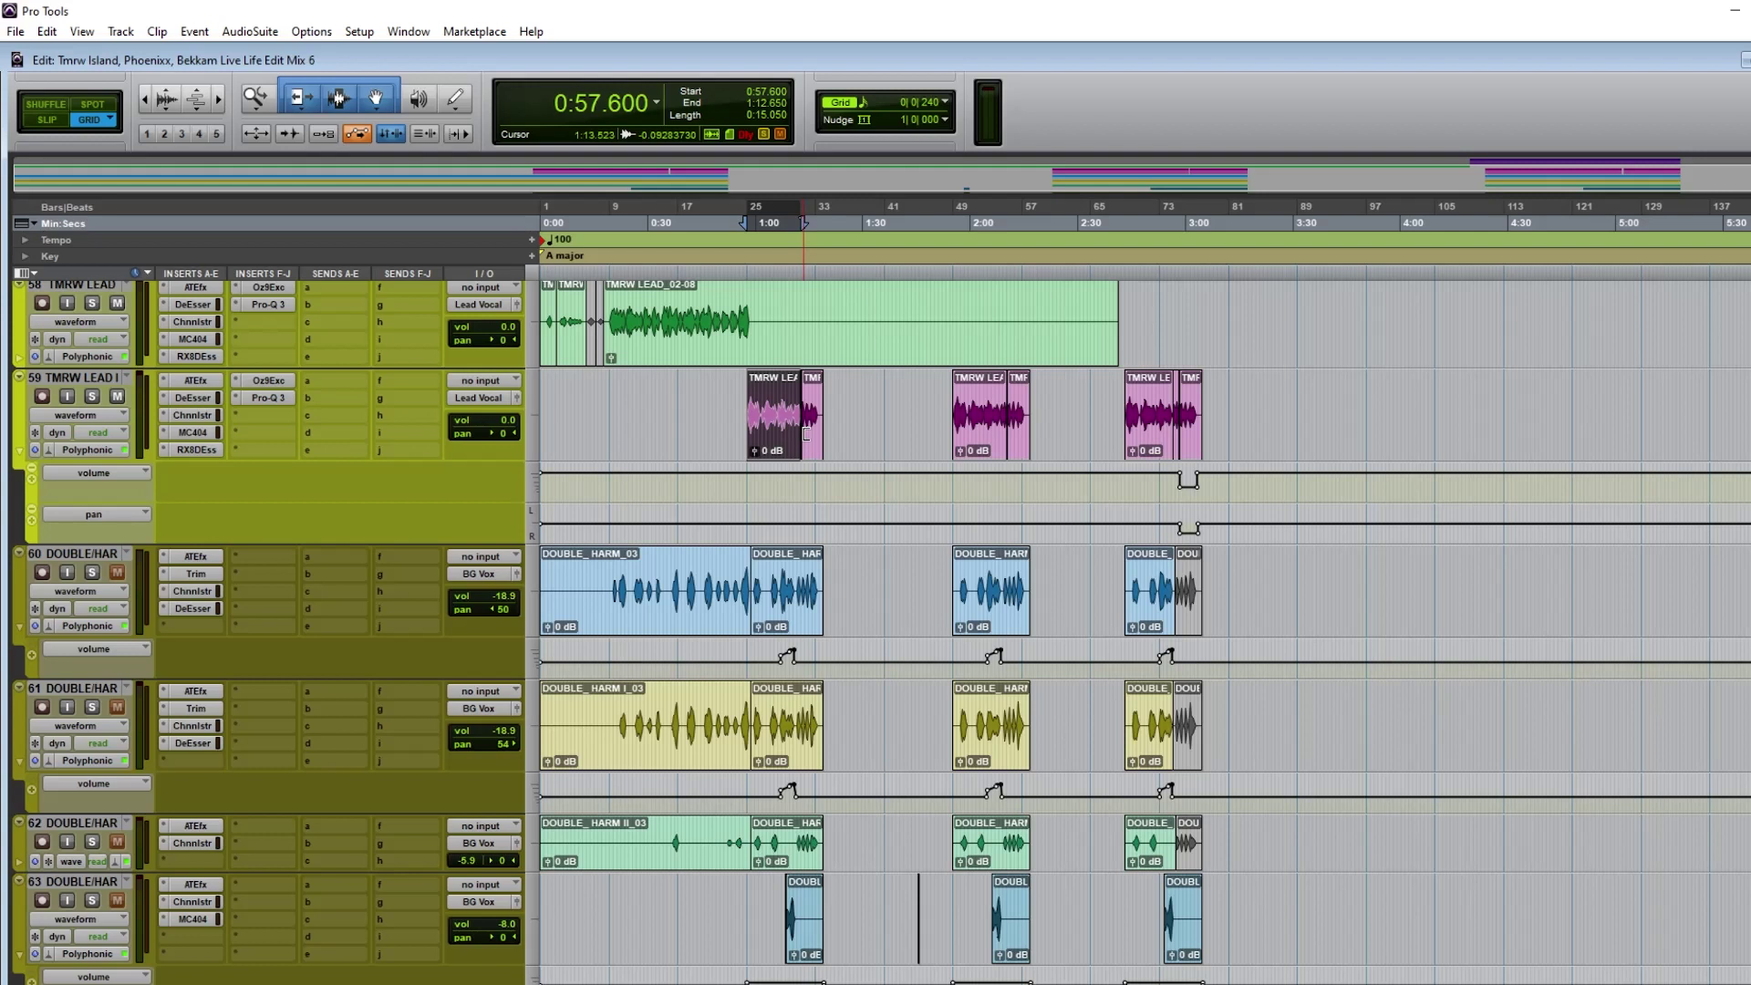
shift+click(807, 432)
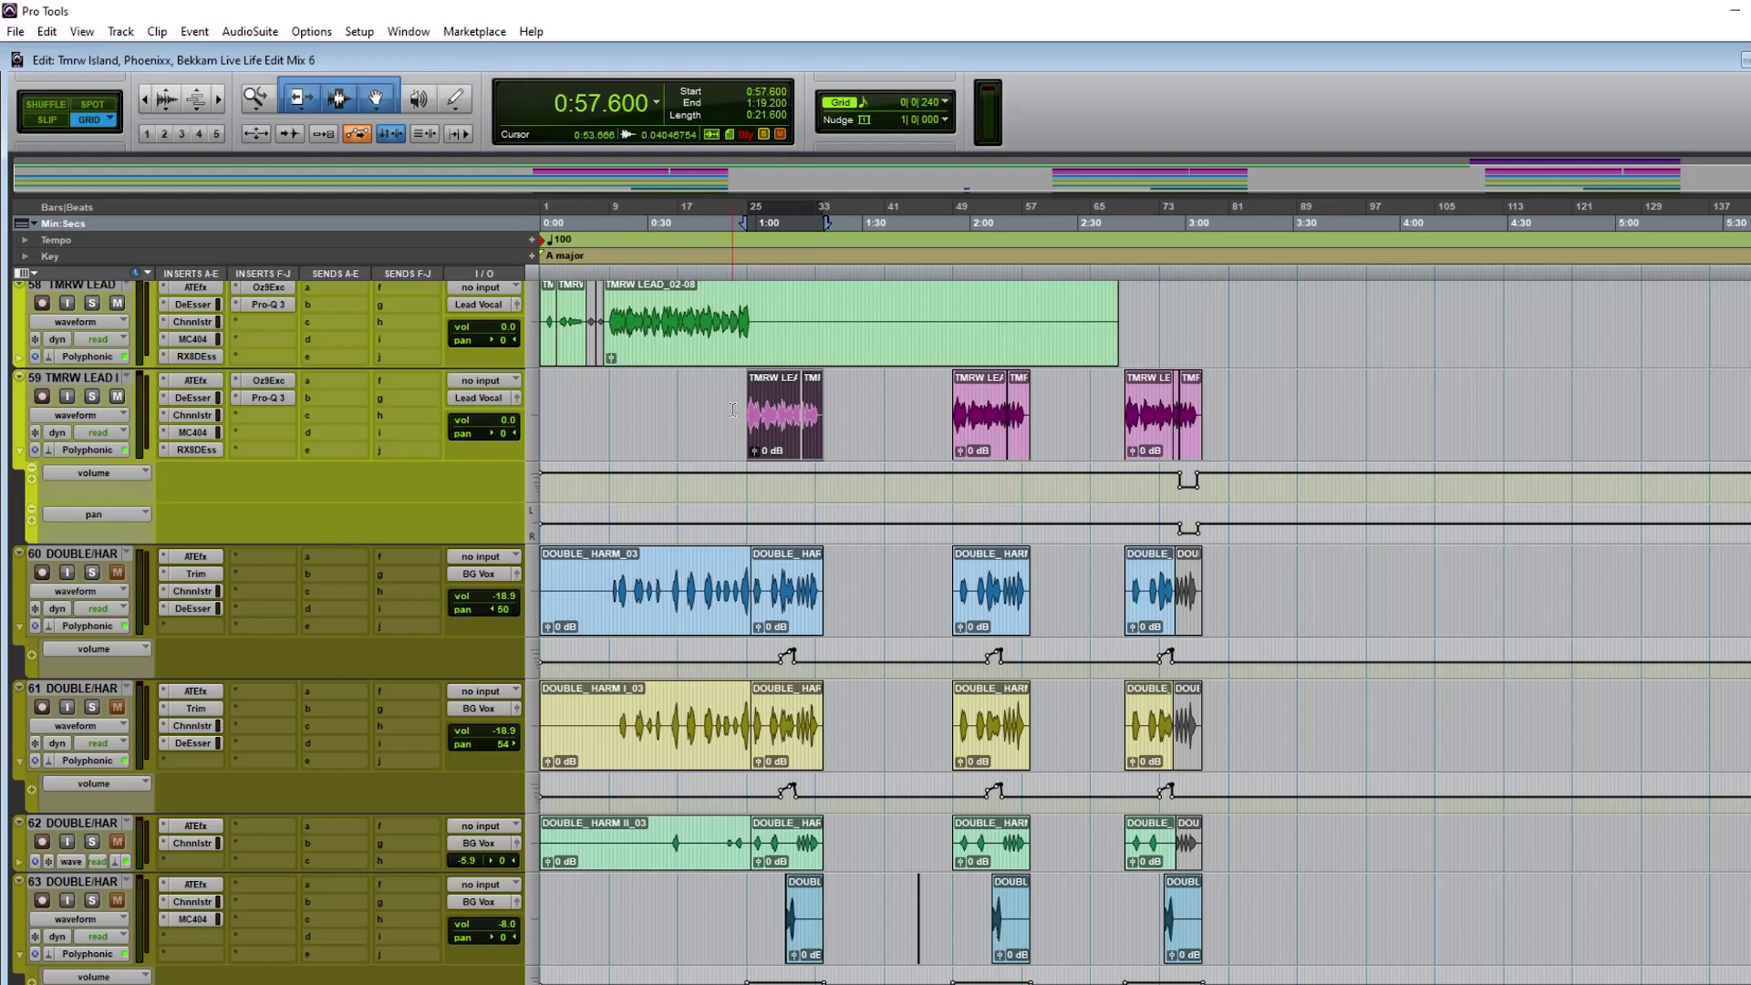
key(ctrl+])
key(ctrl+])
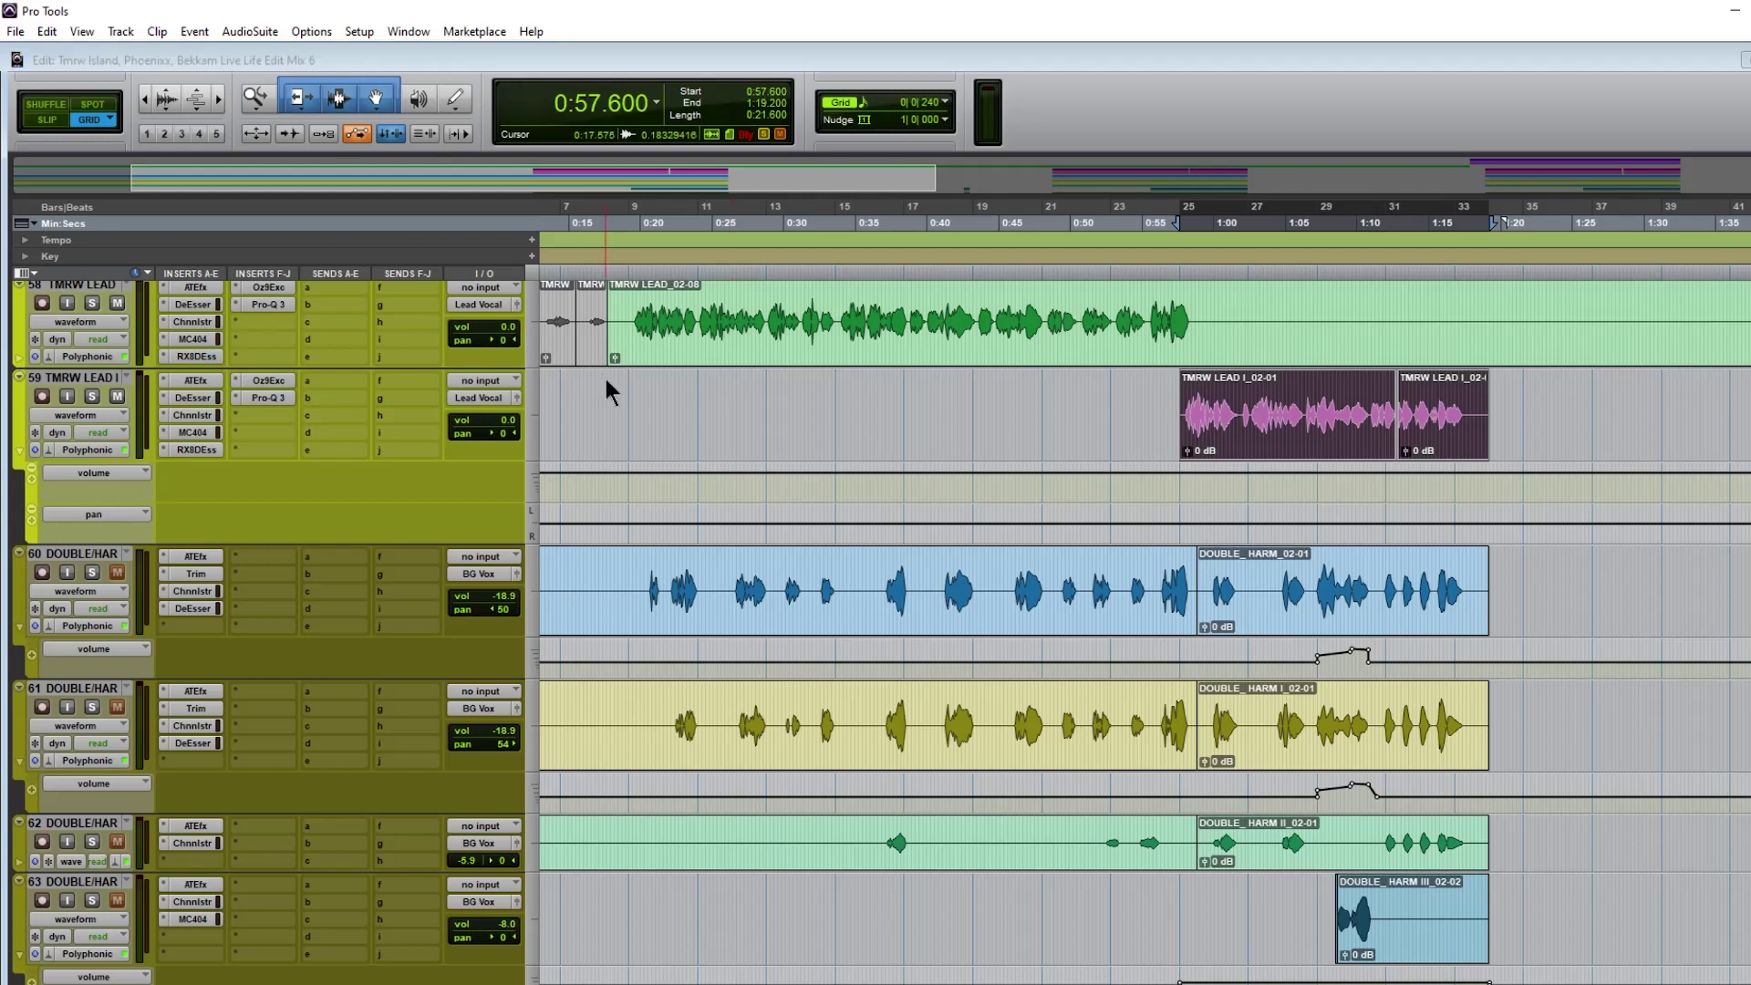
Step: Glance over the mixer channels and bypass all inserts on the TMRW LEAD I track
key(ctrl+equal)
scroll(875, 529, right, 10)
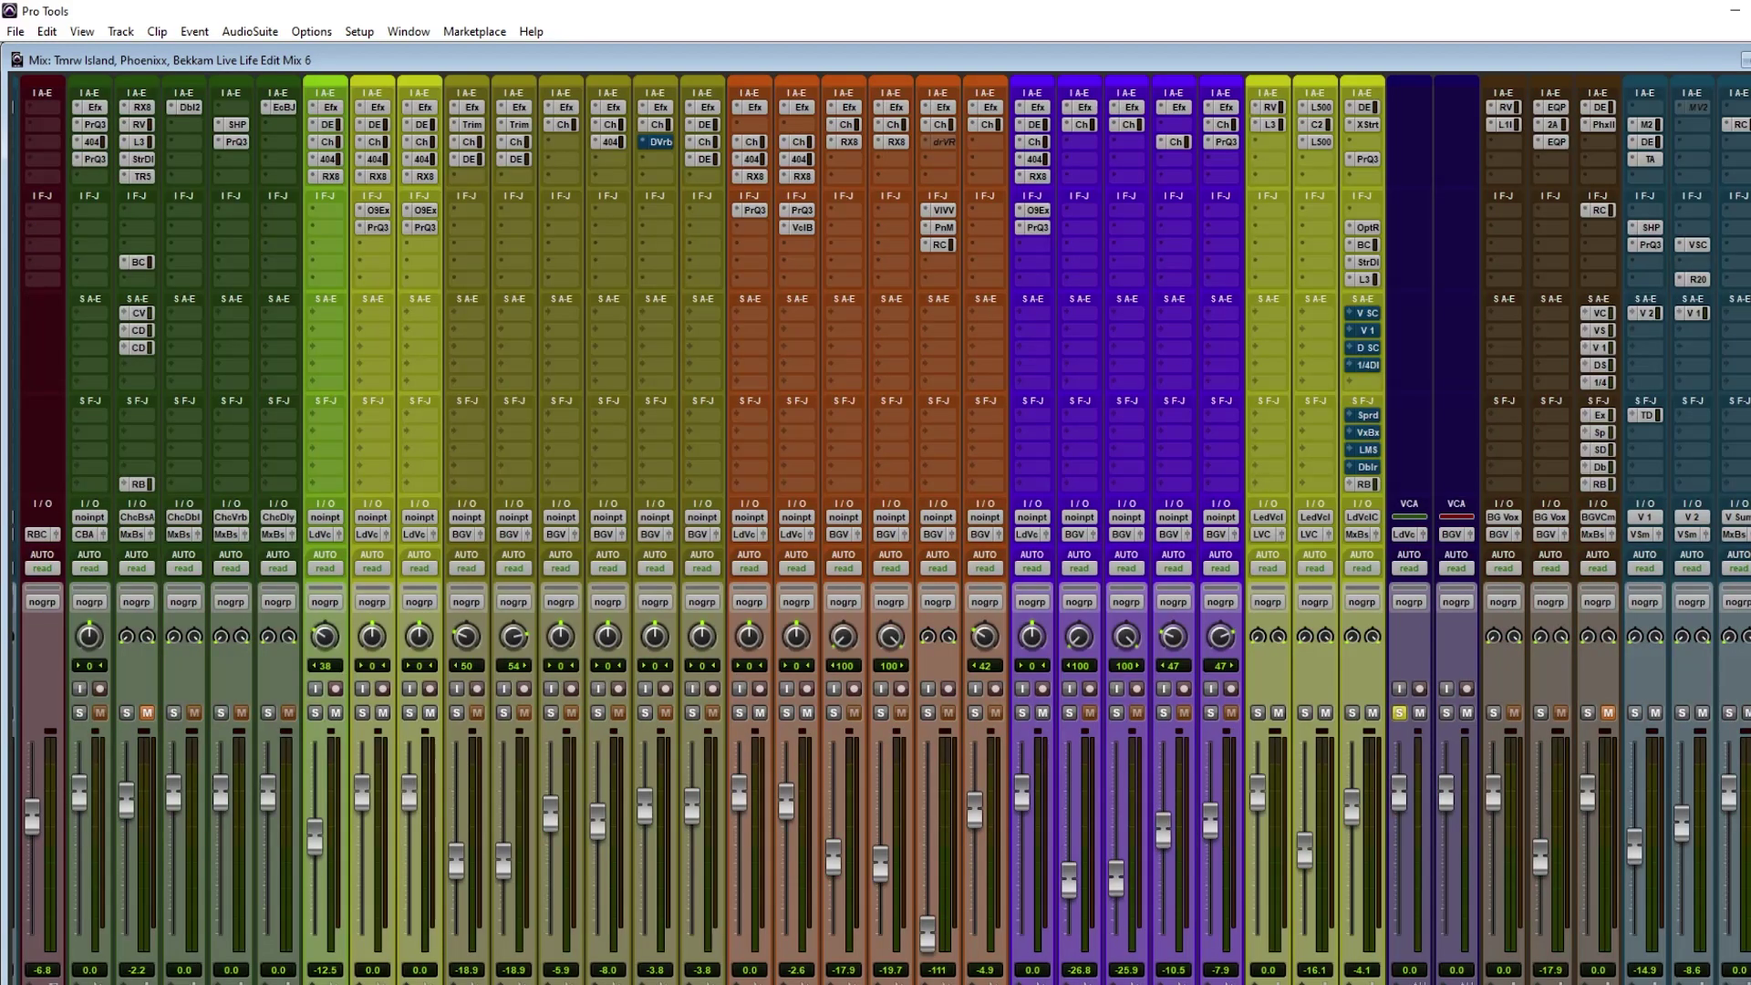
key(ctrl+equal)
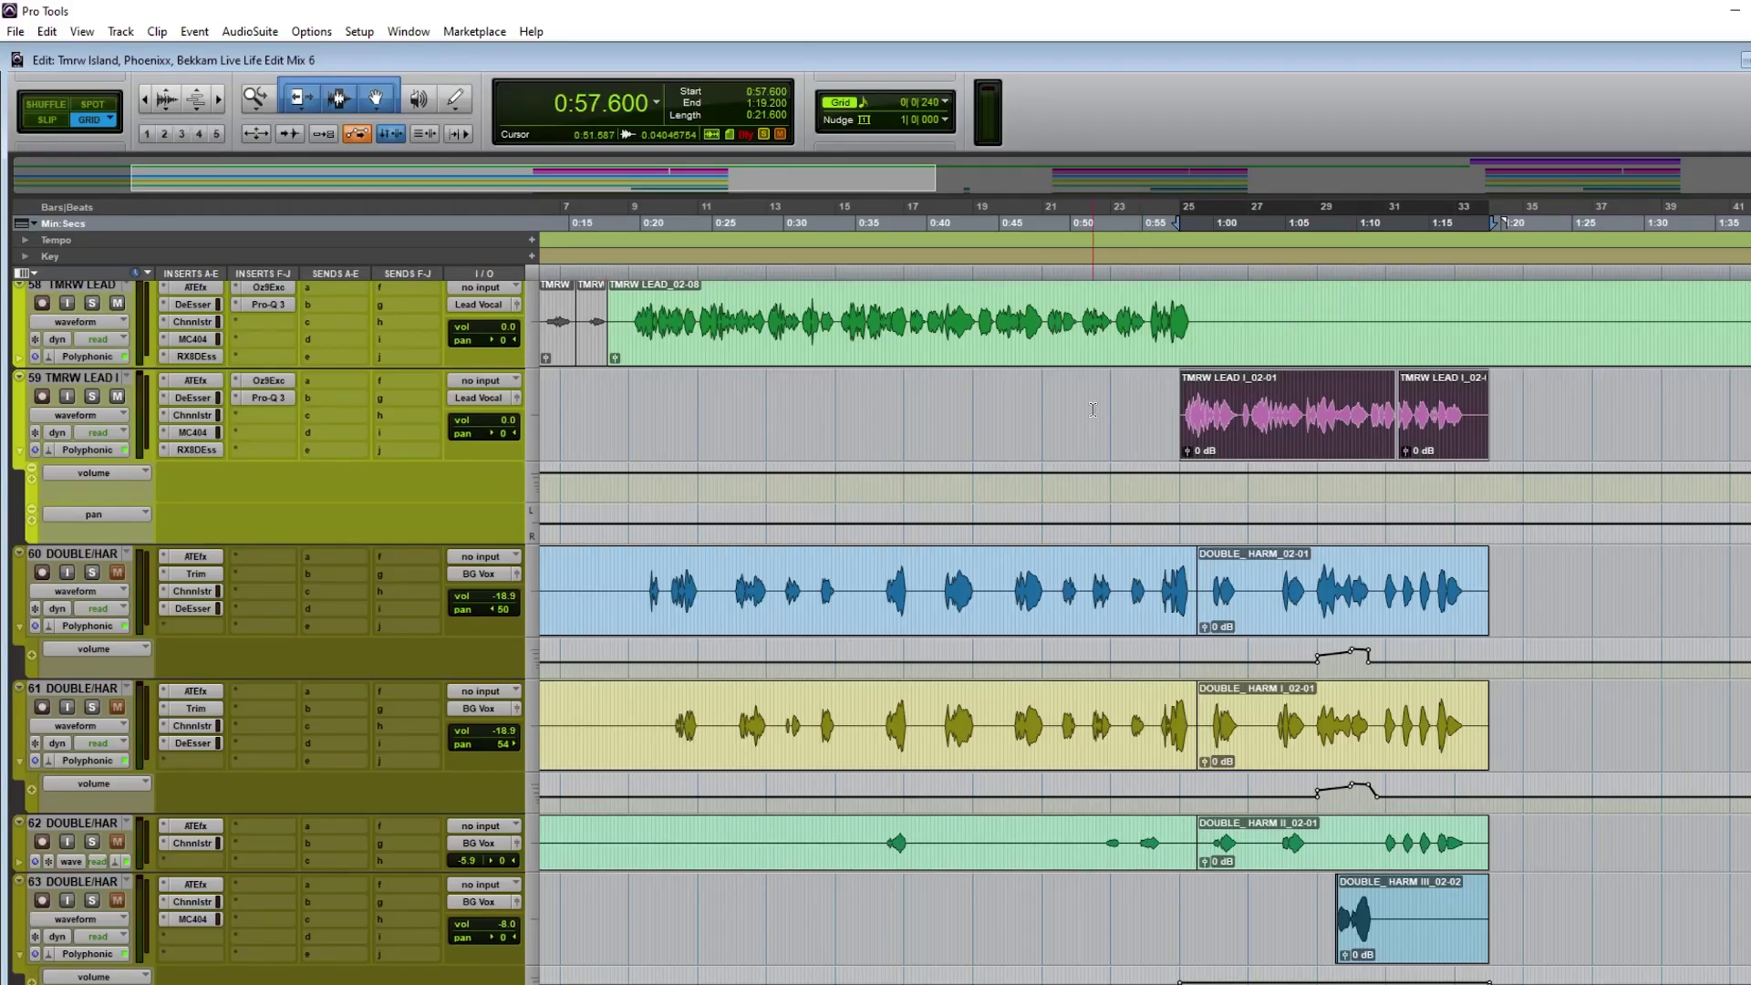
key(shift+a)
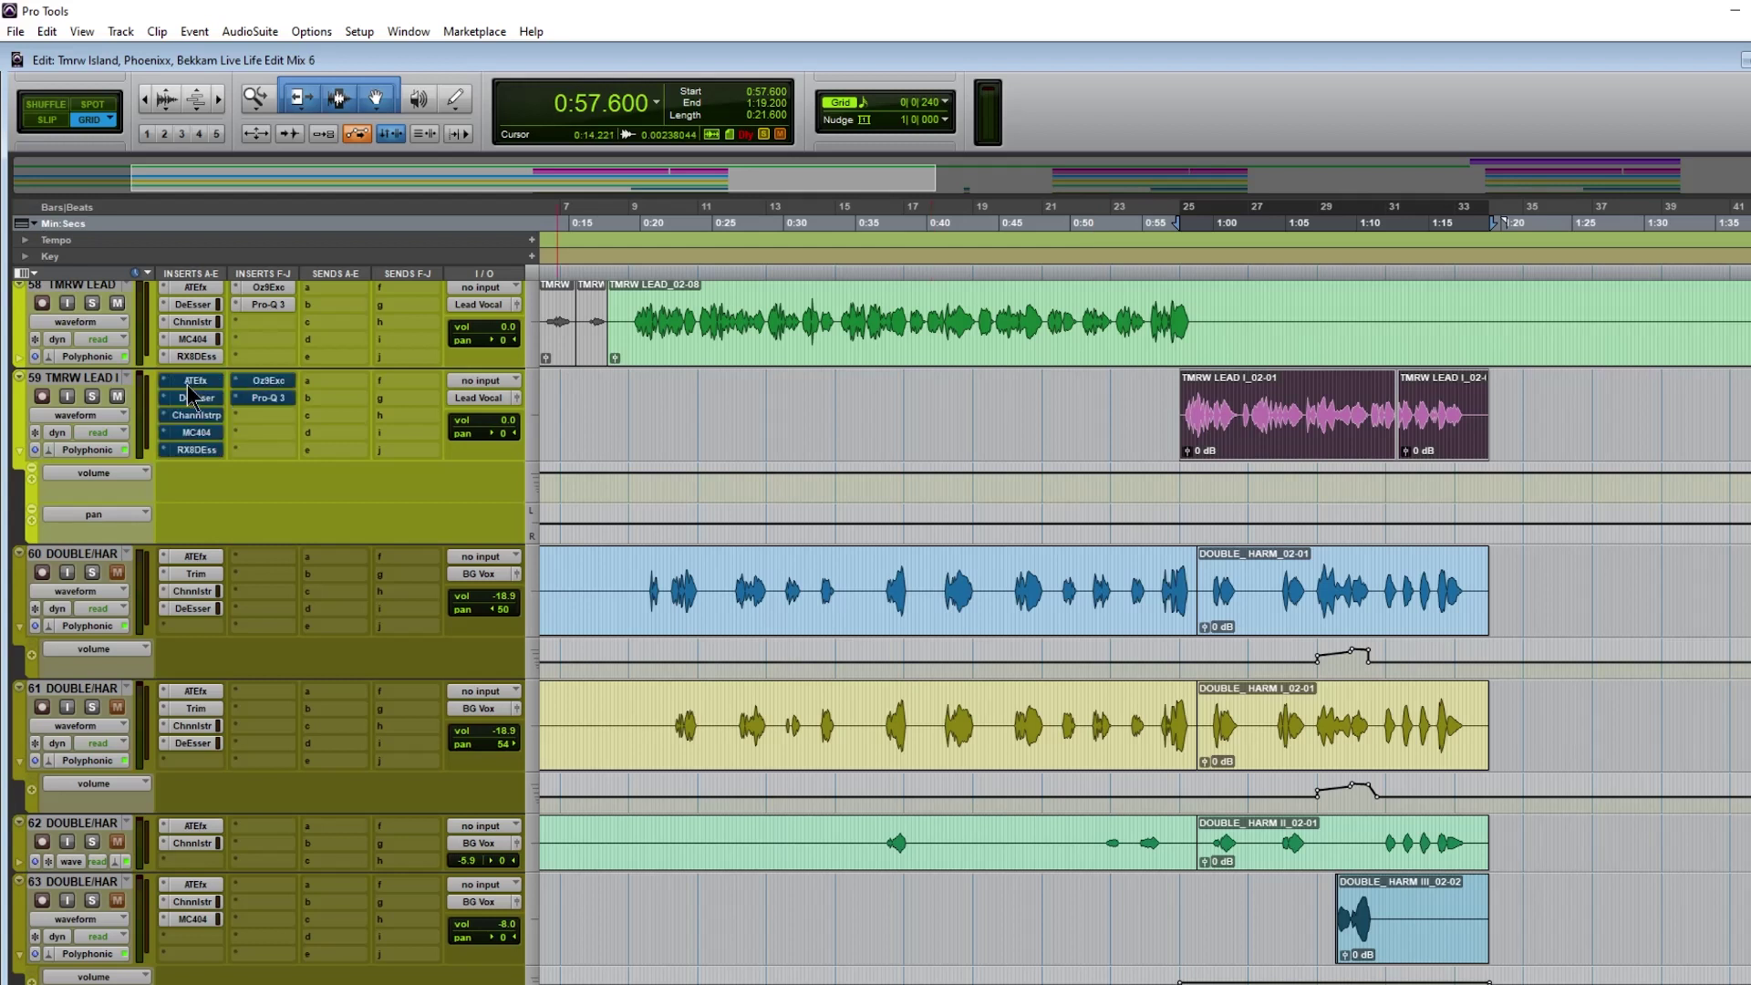
Step: Open Auto-Tune EFX+ on the TMRW LEAD I track and audition the selected vocal with the plug-in bypassed
click(203, 384)
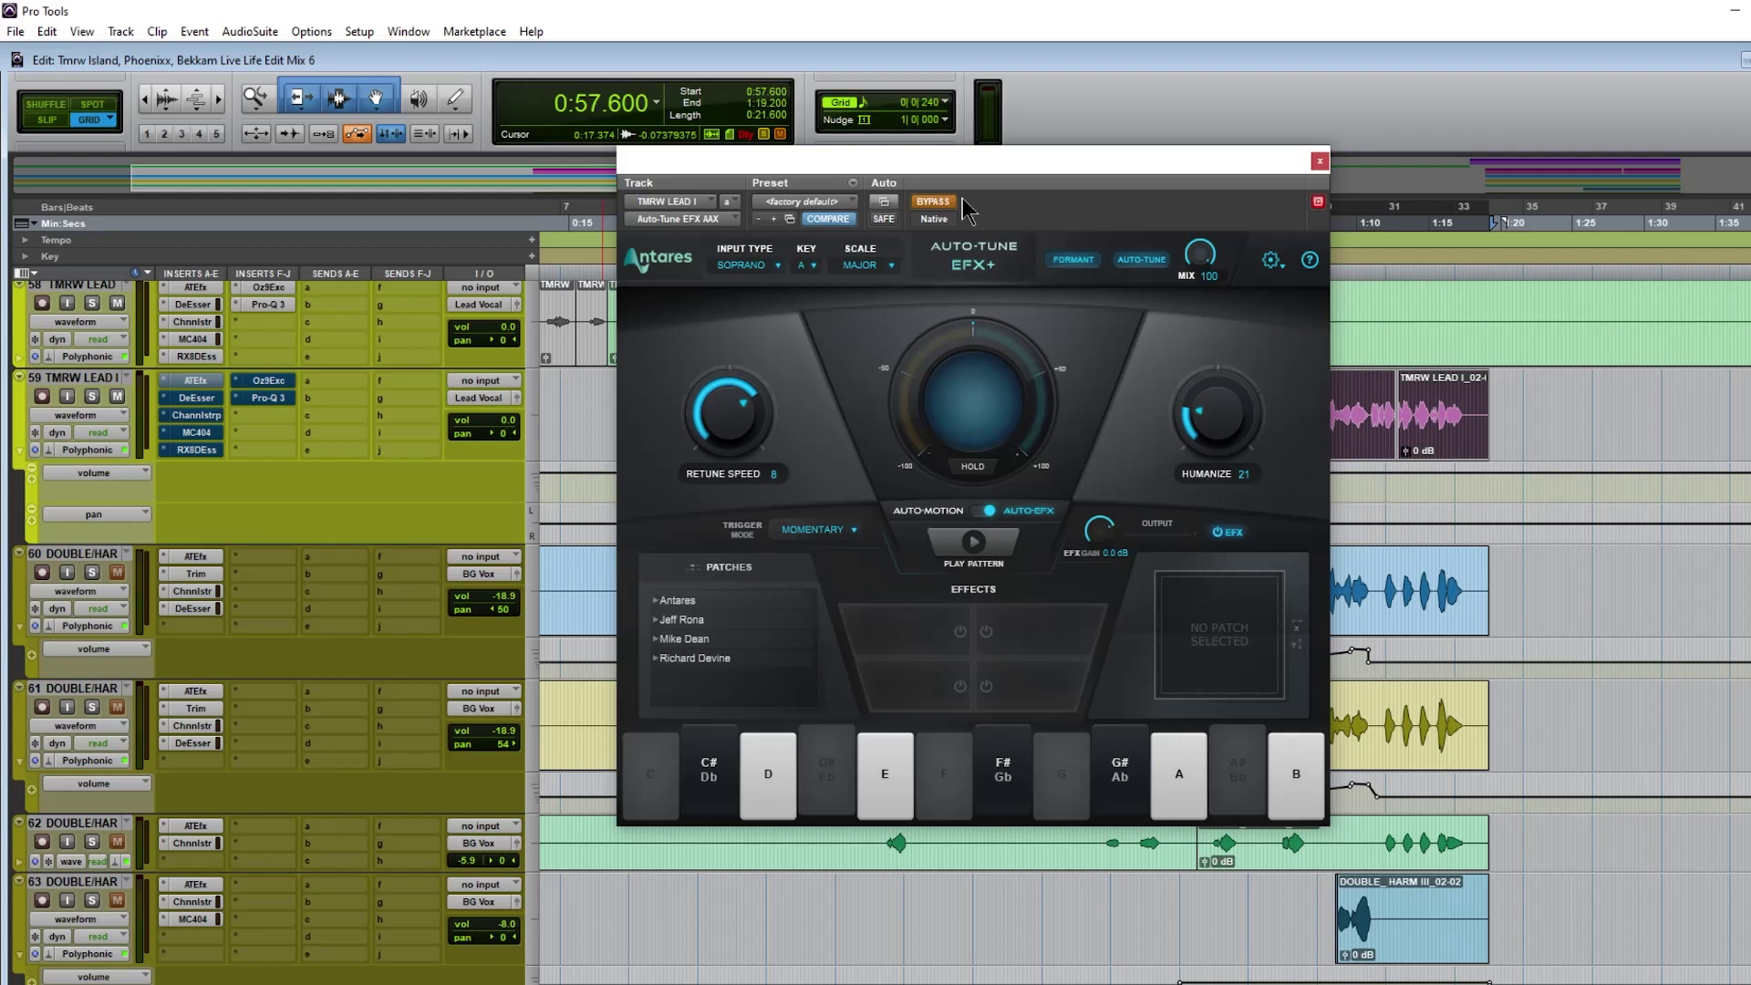
mouse_move(1024, 180)
mouse_down()
mouse_move(1091, 176)
mouse_move(1011, 182)
mouse_up()
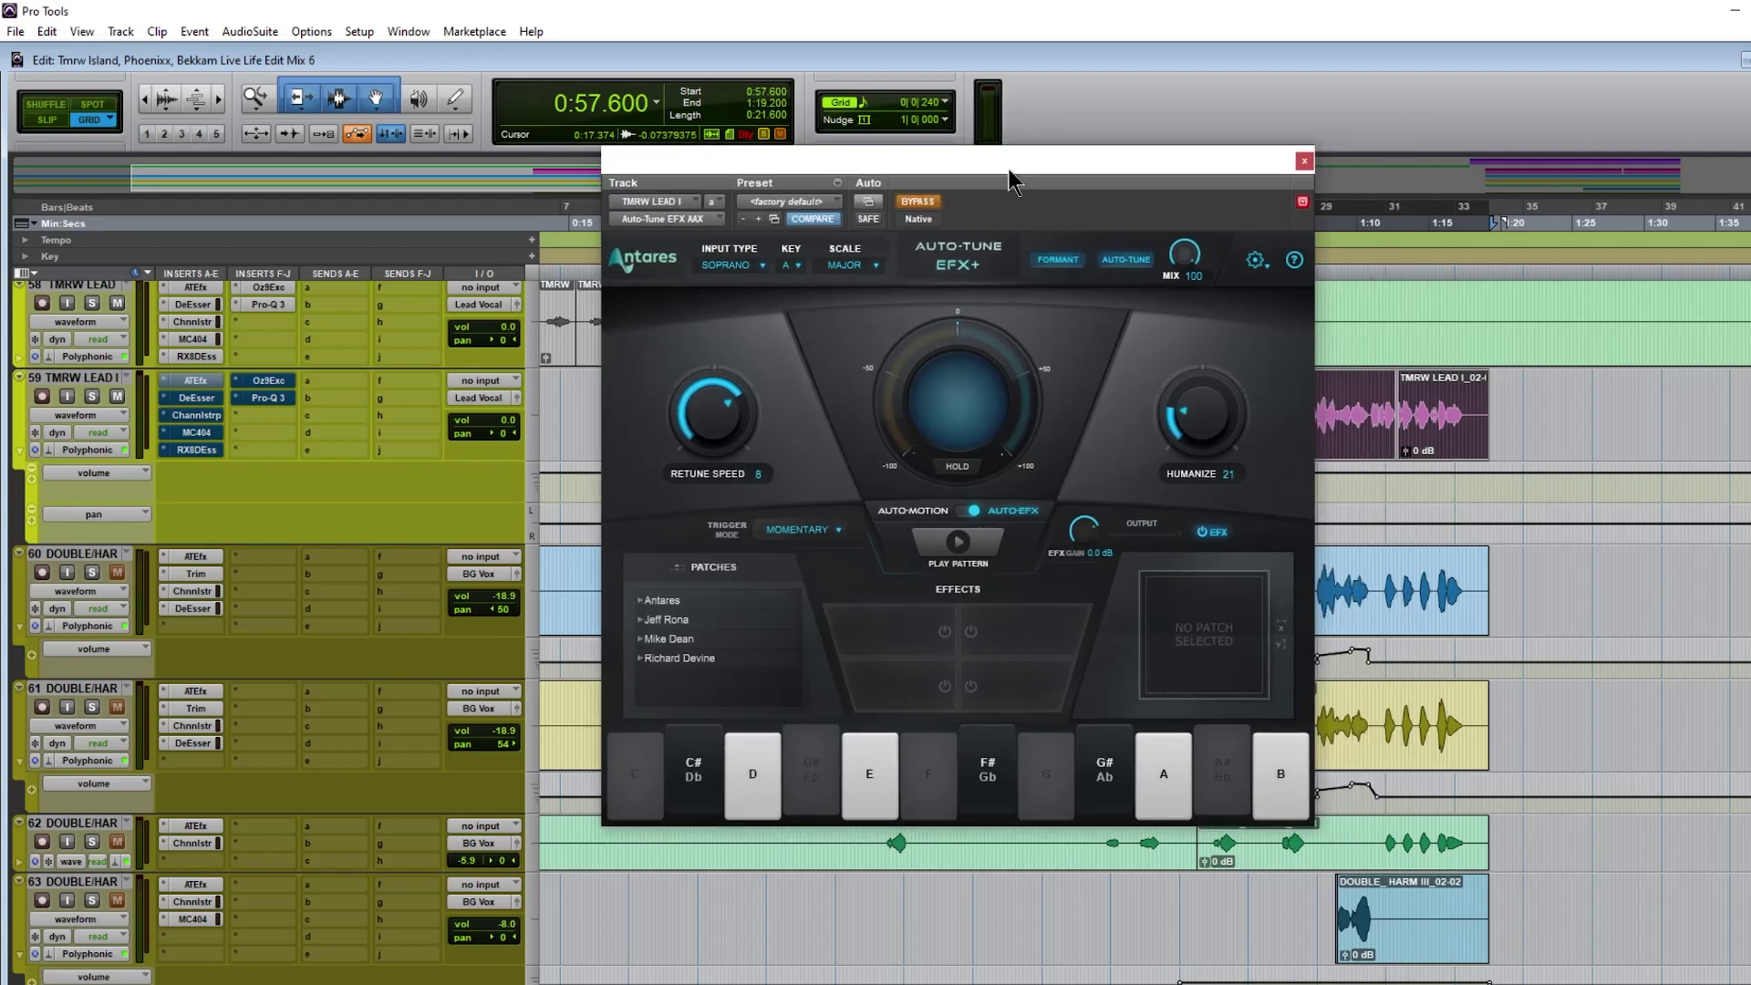
key(space)
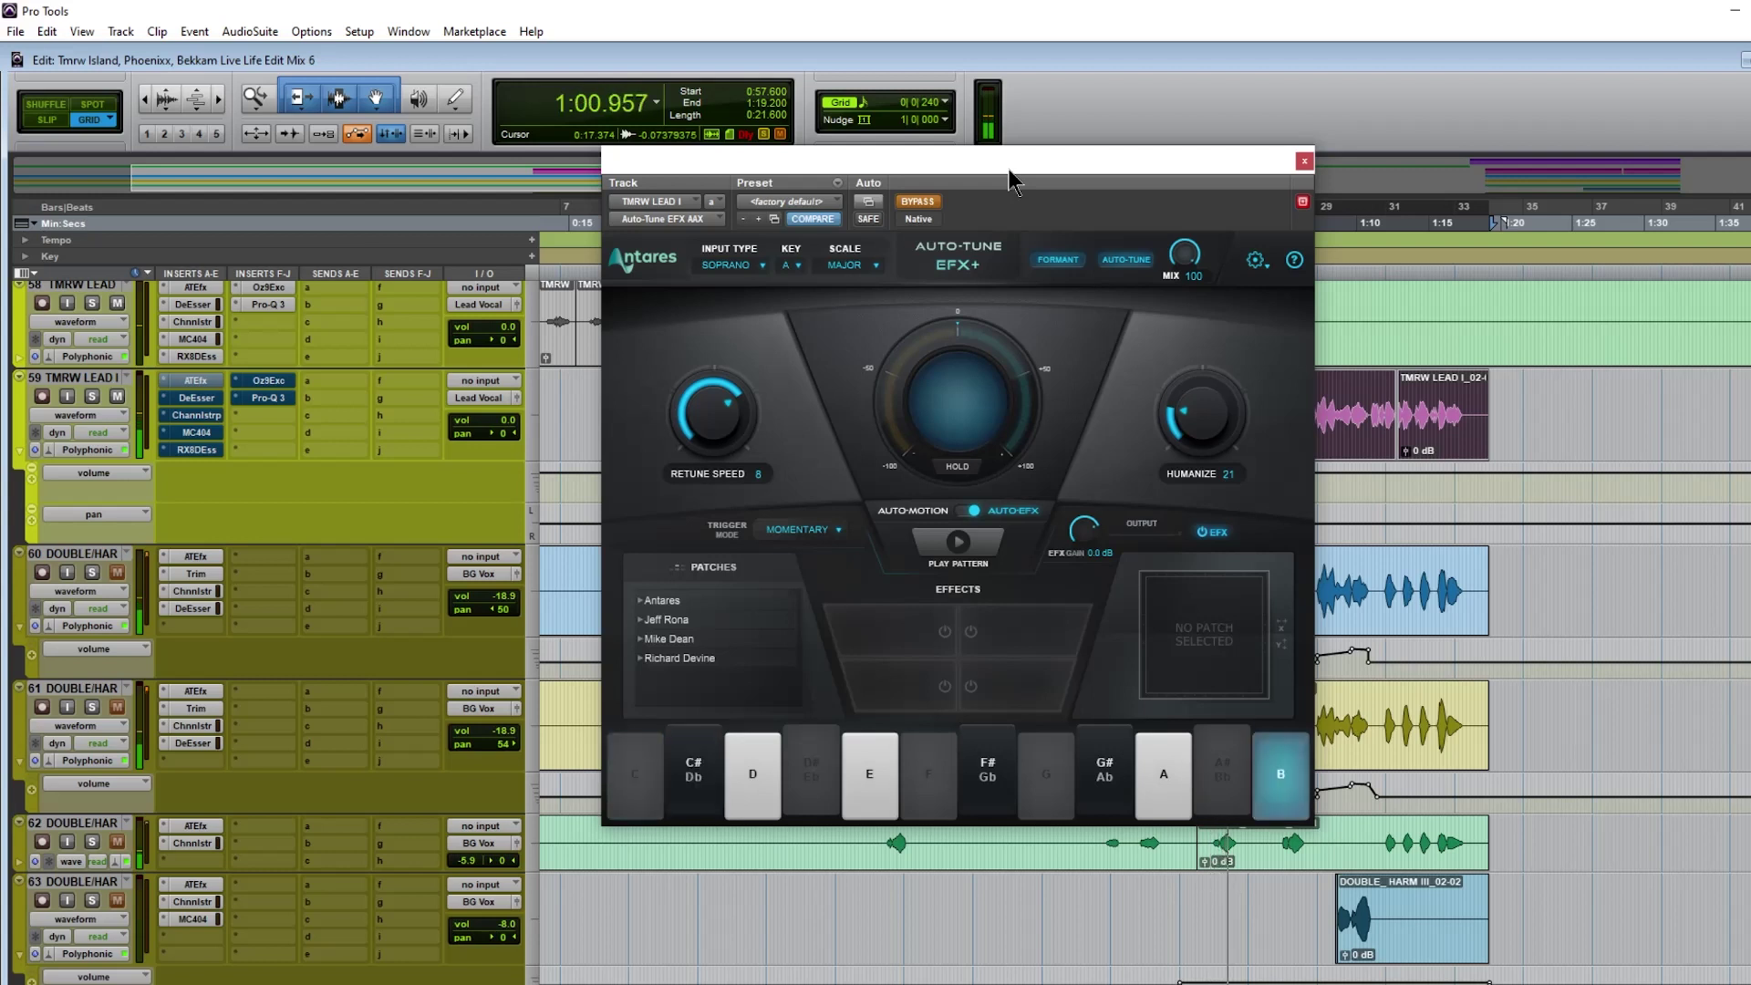
key(space)
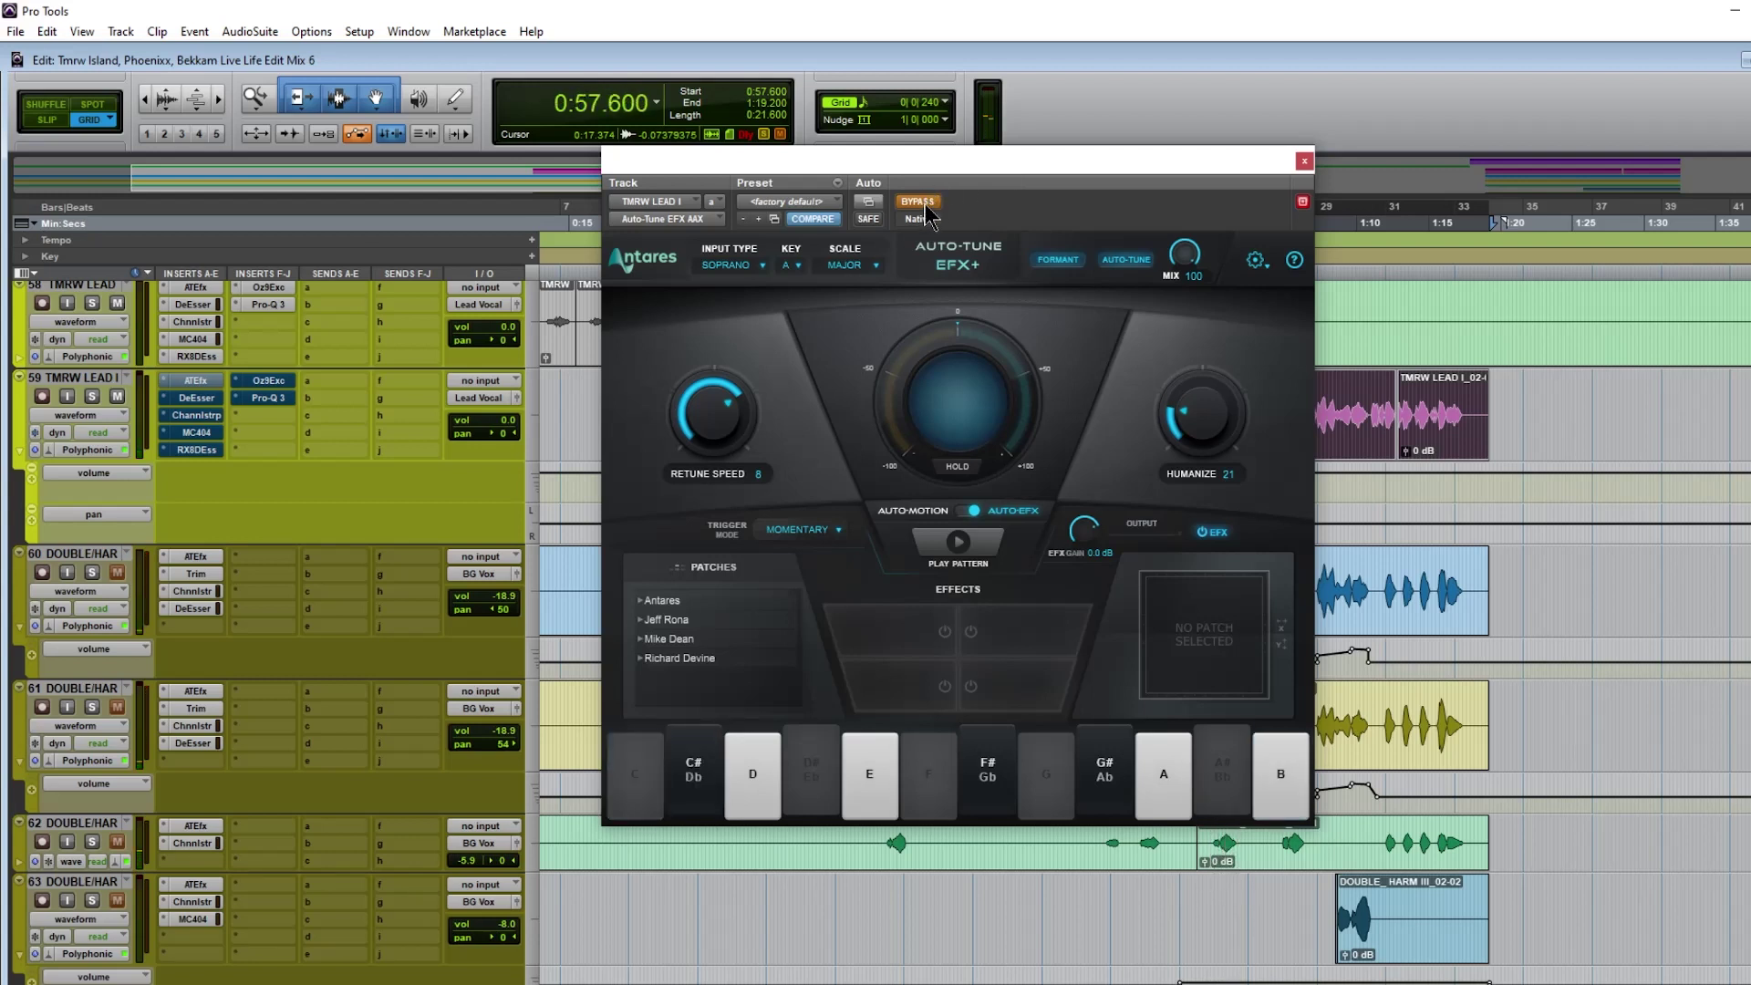
Step: Take Auto-Tune EFX+ out of bypass and audition the selected vocal with it active
click(924, 206)
key(space)
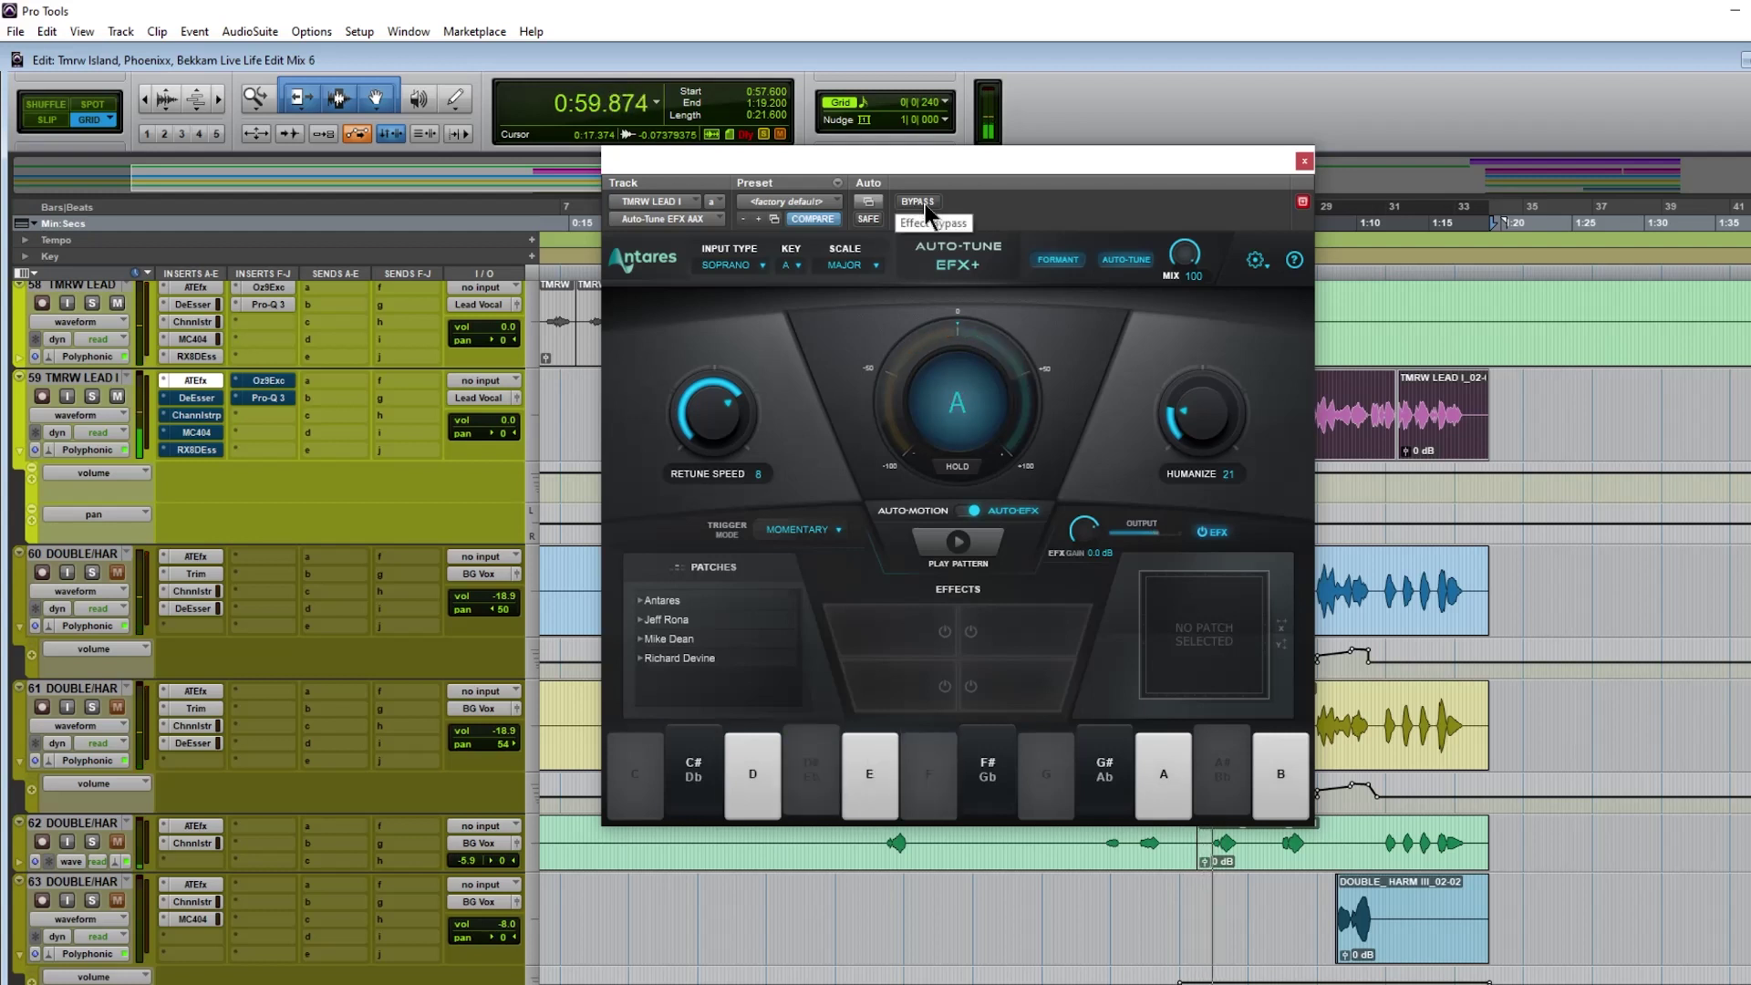
key(space)
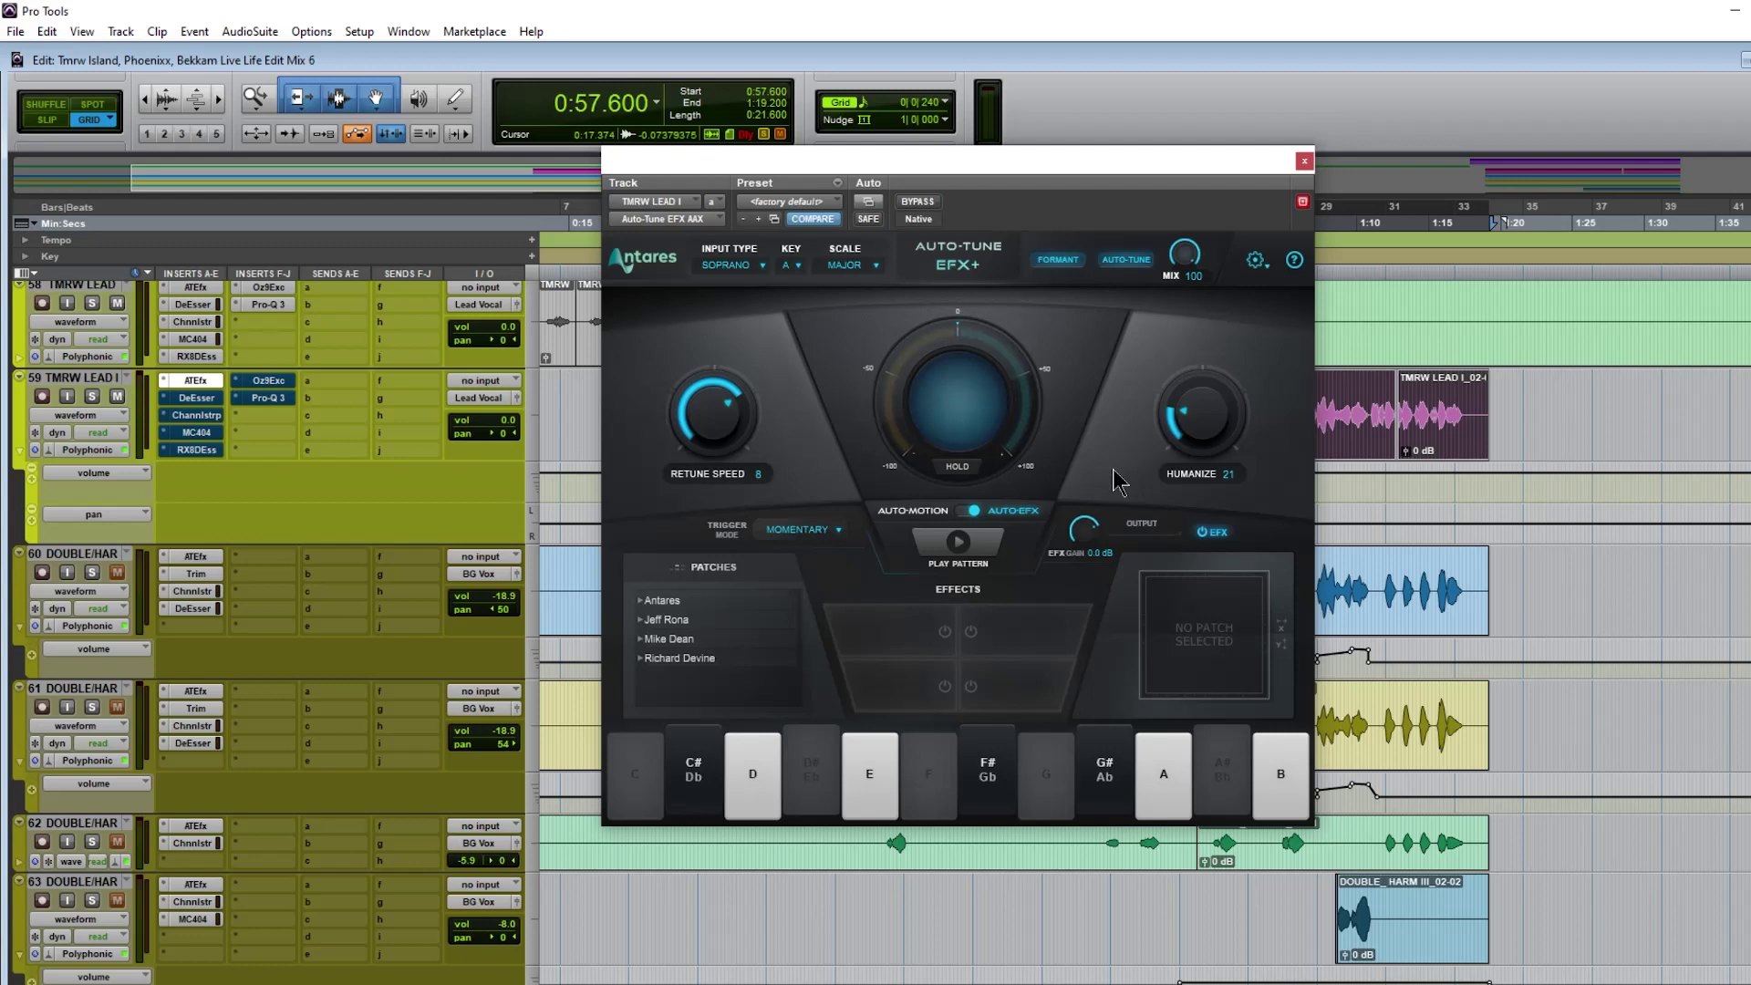
Step: Check the available Auto-Tune input types, keep Soprano, and close the plug-in window
click(736, 266)
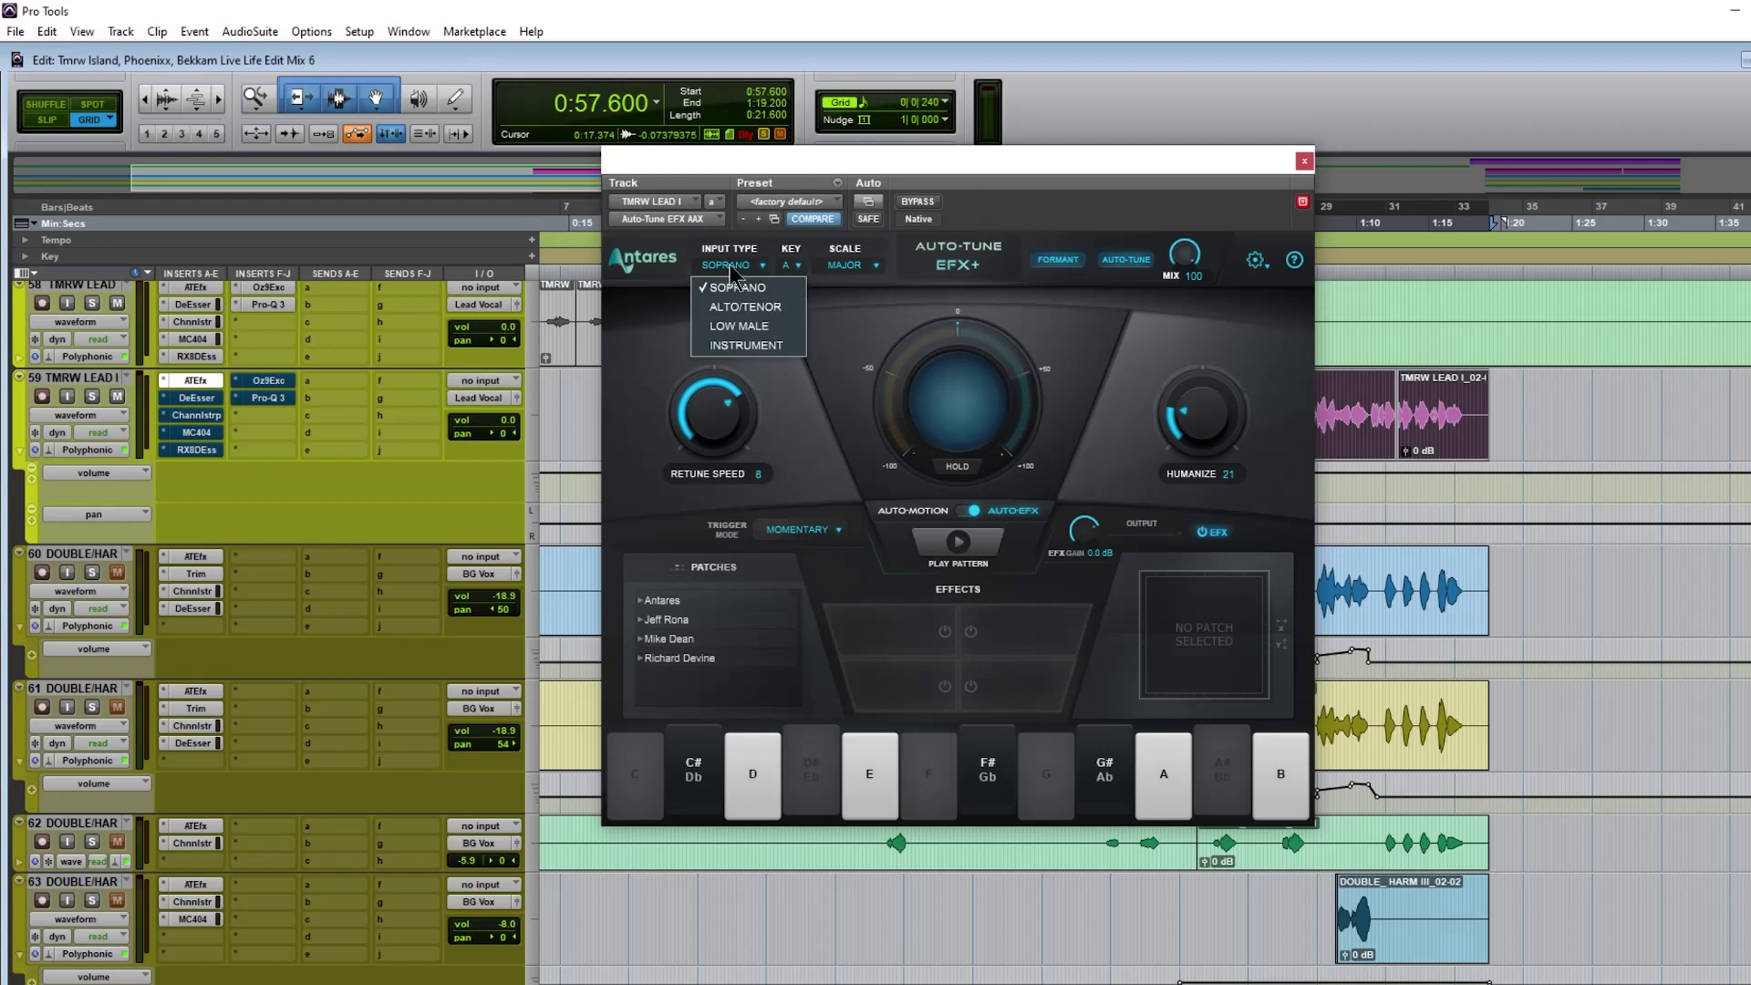
click(769, 270)
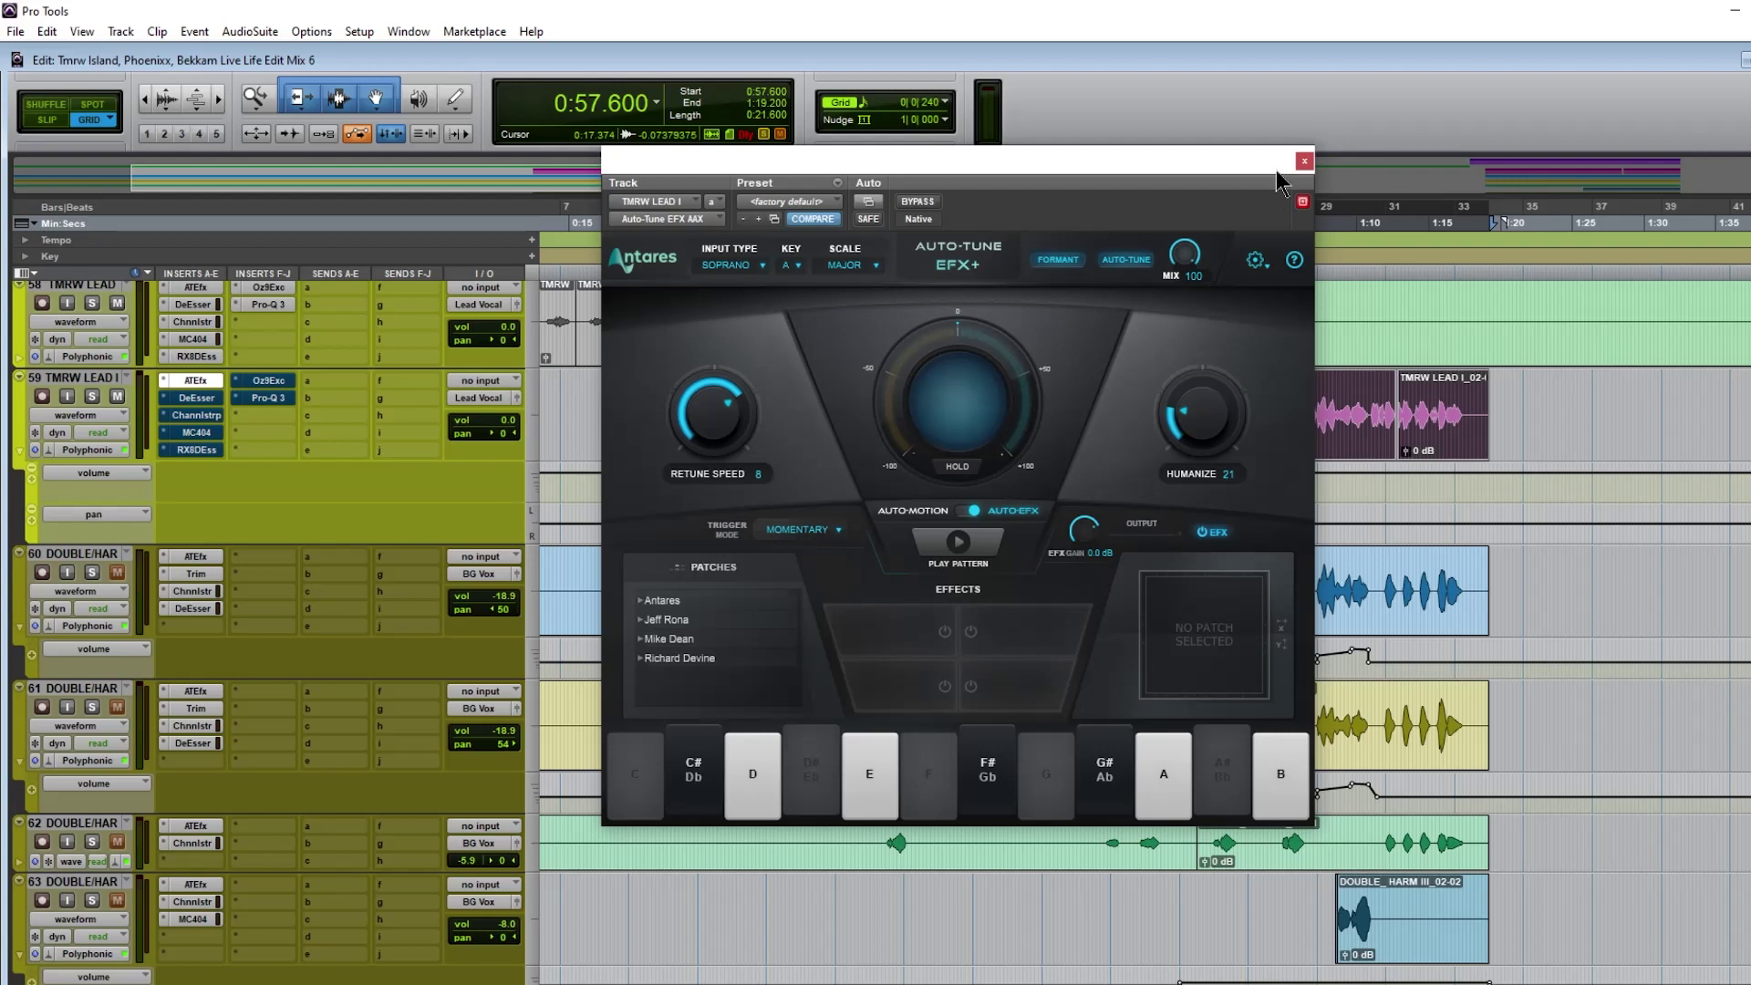
click(1305, 162)
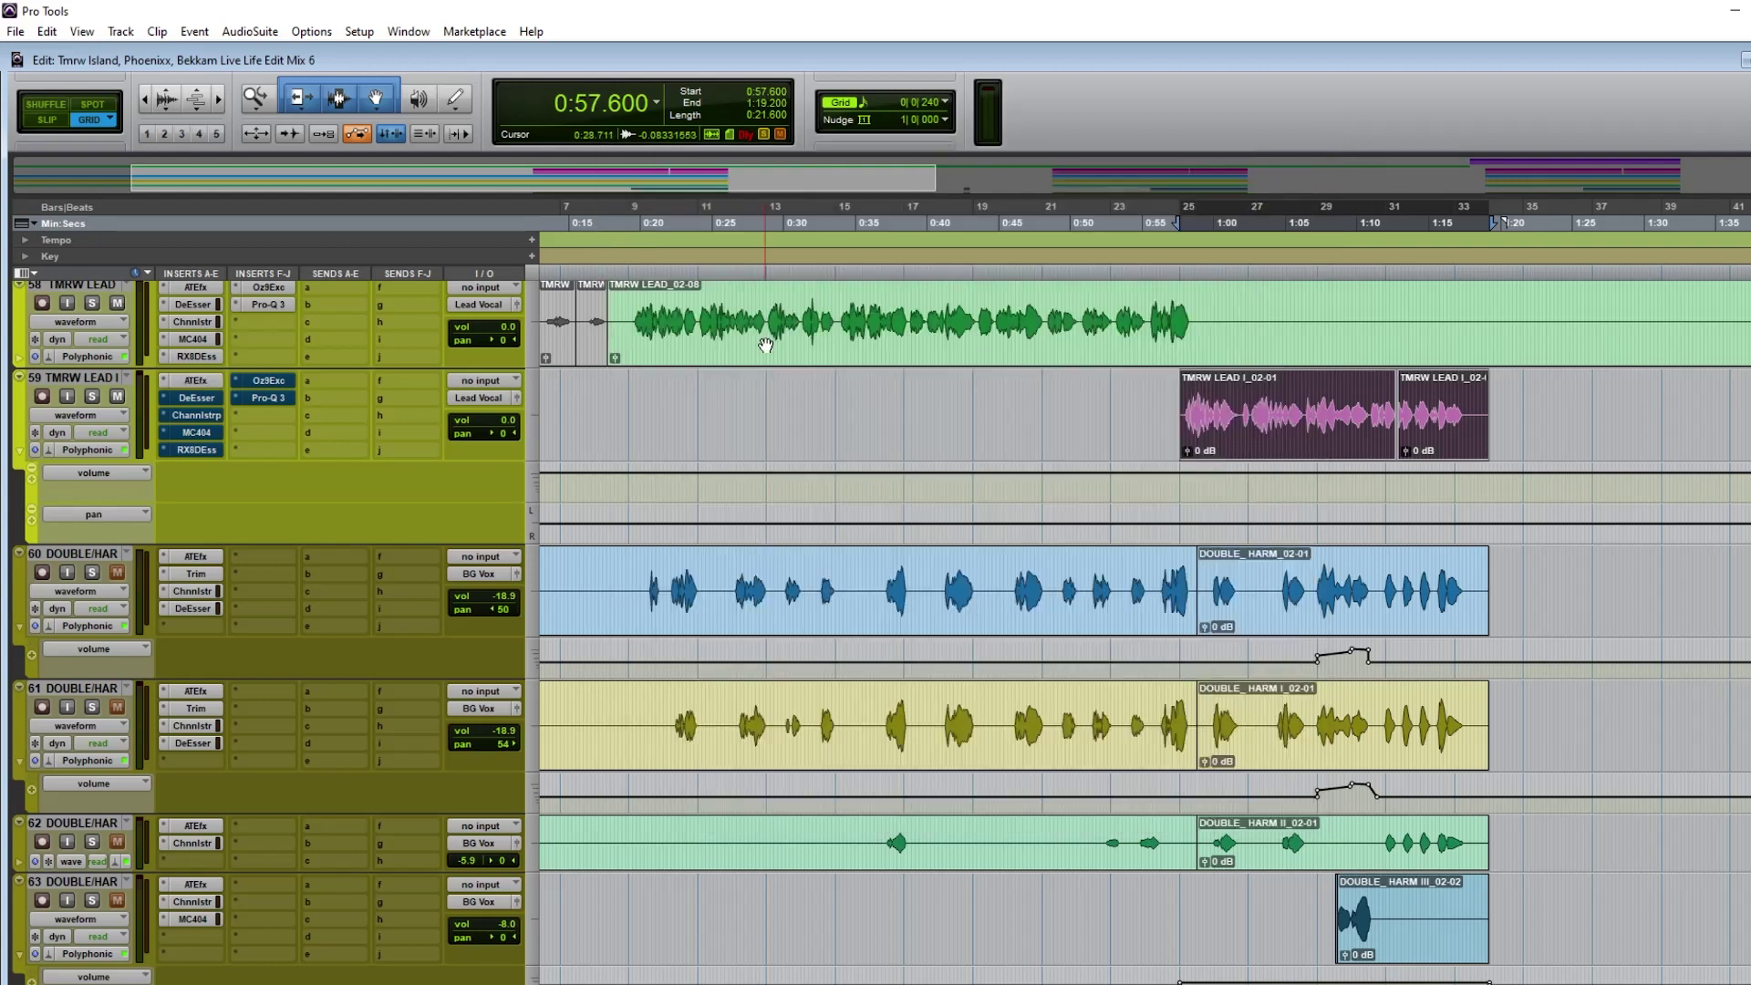
Step: Open the DeEsser on the TMRW LEAD I track and audition the selected vocal with it bypassed
click(215, 400)
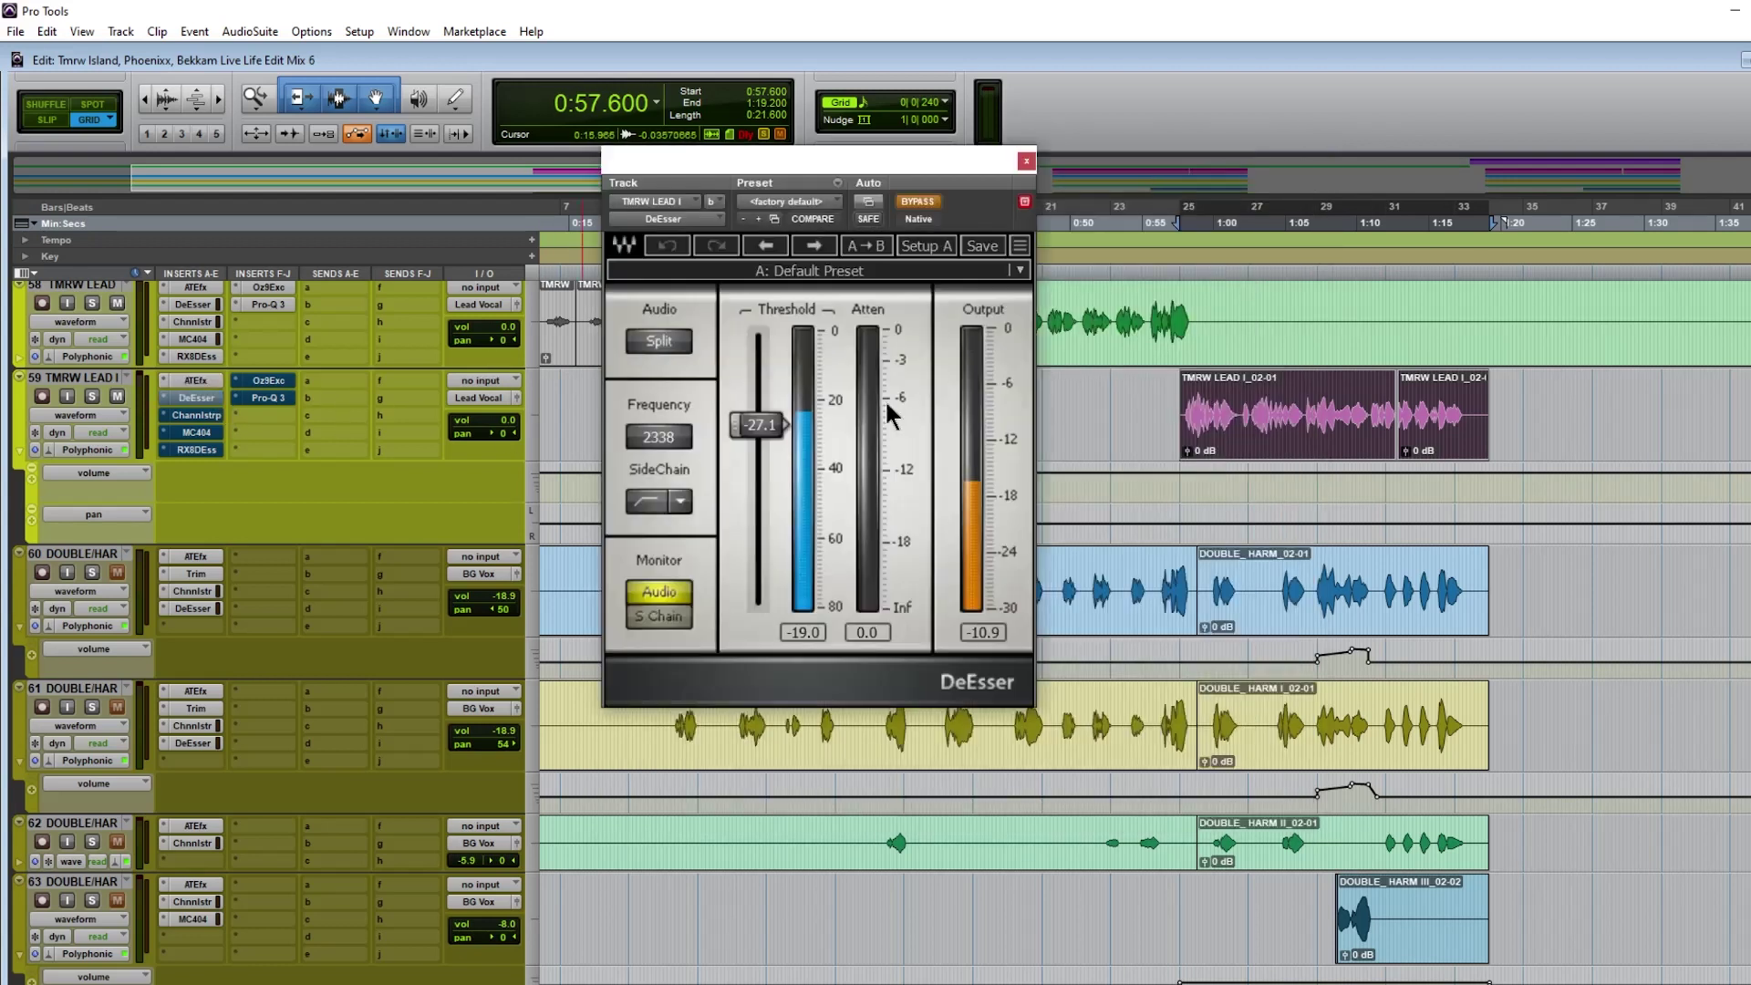
drag(899, 178, 1004, 201)
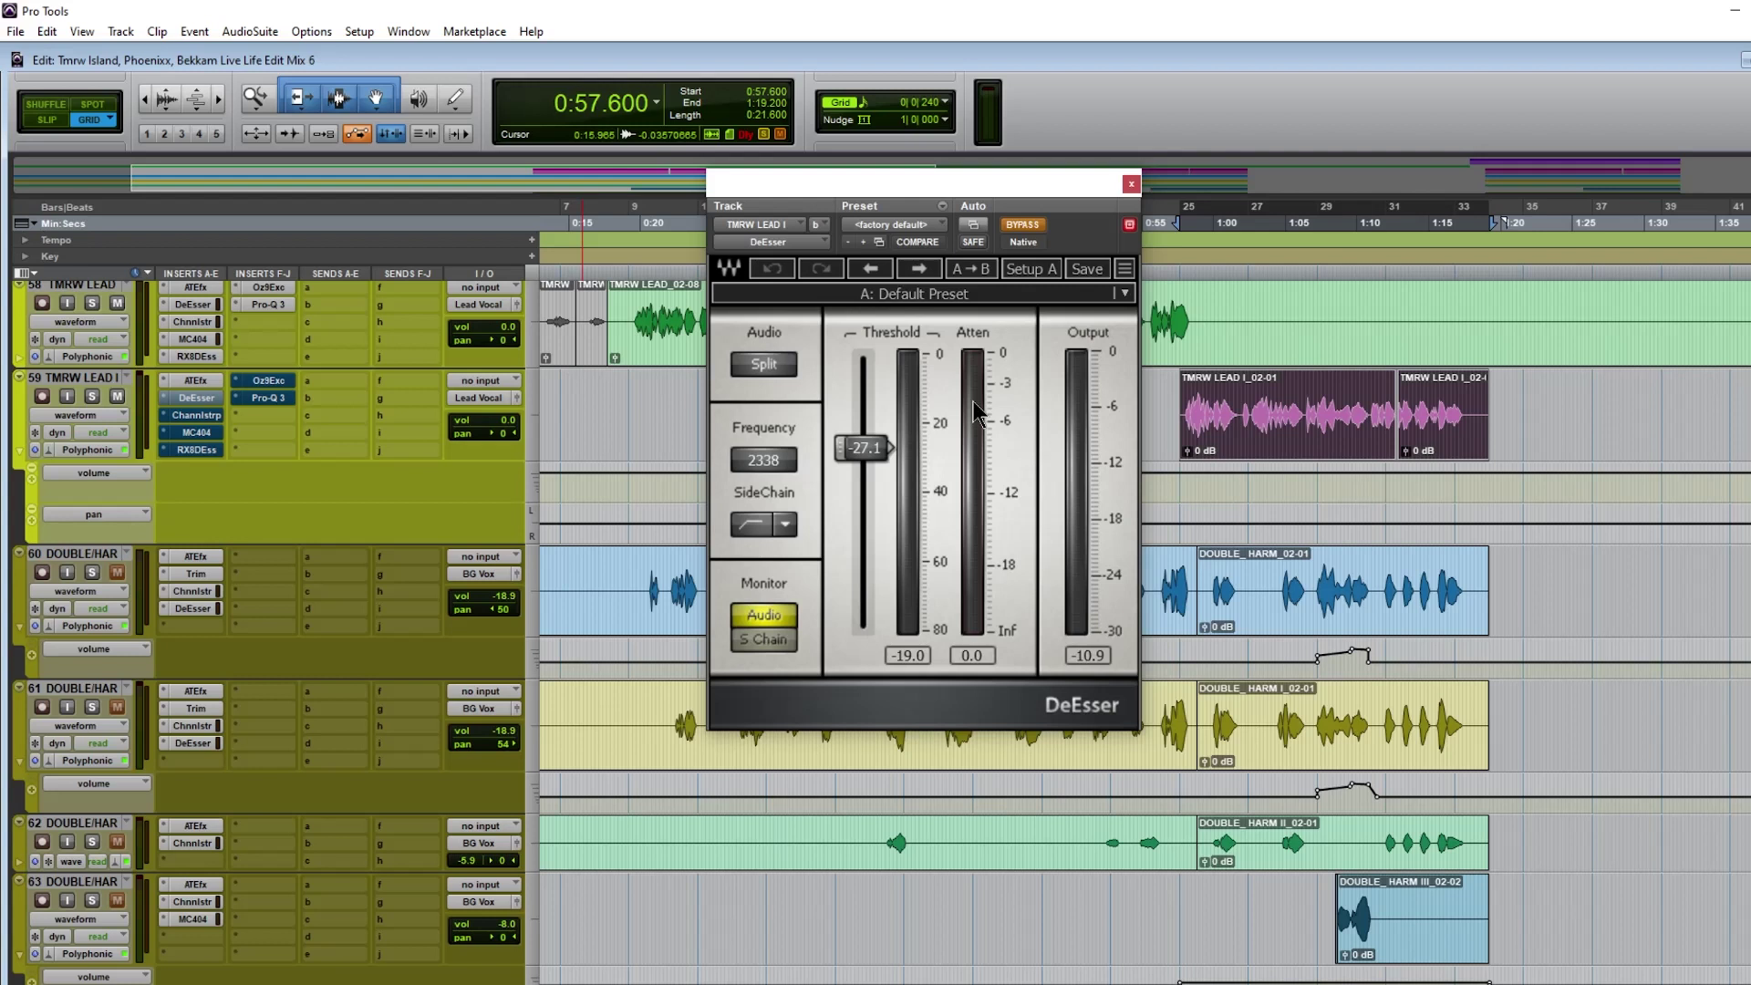
drag(1009, 183, 1048, 181)
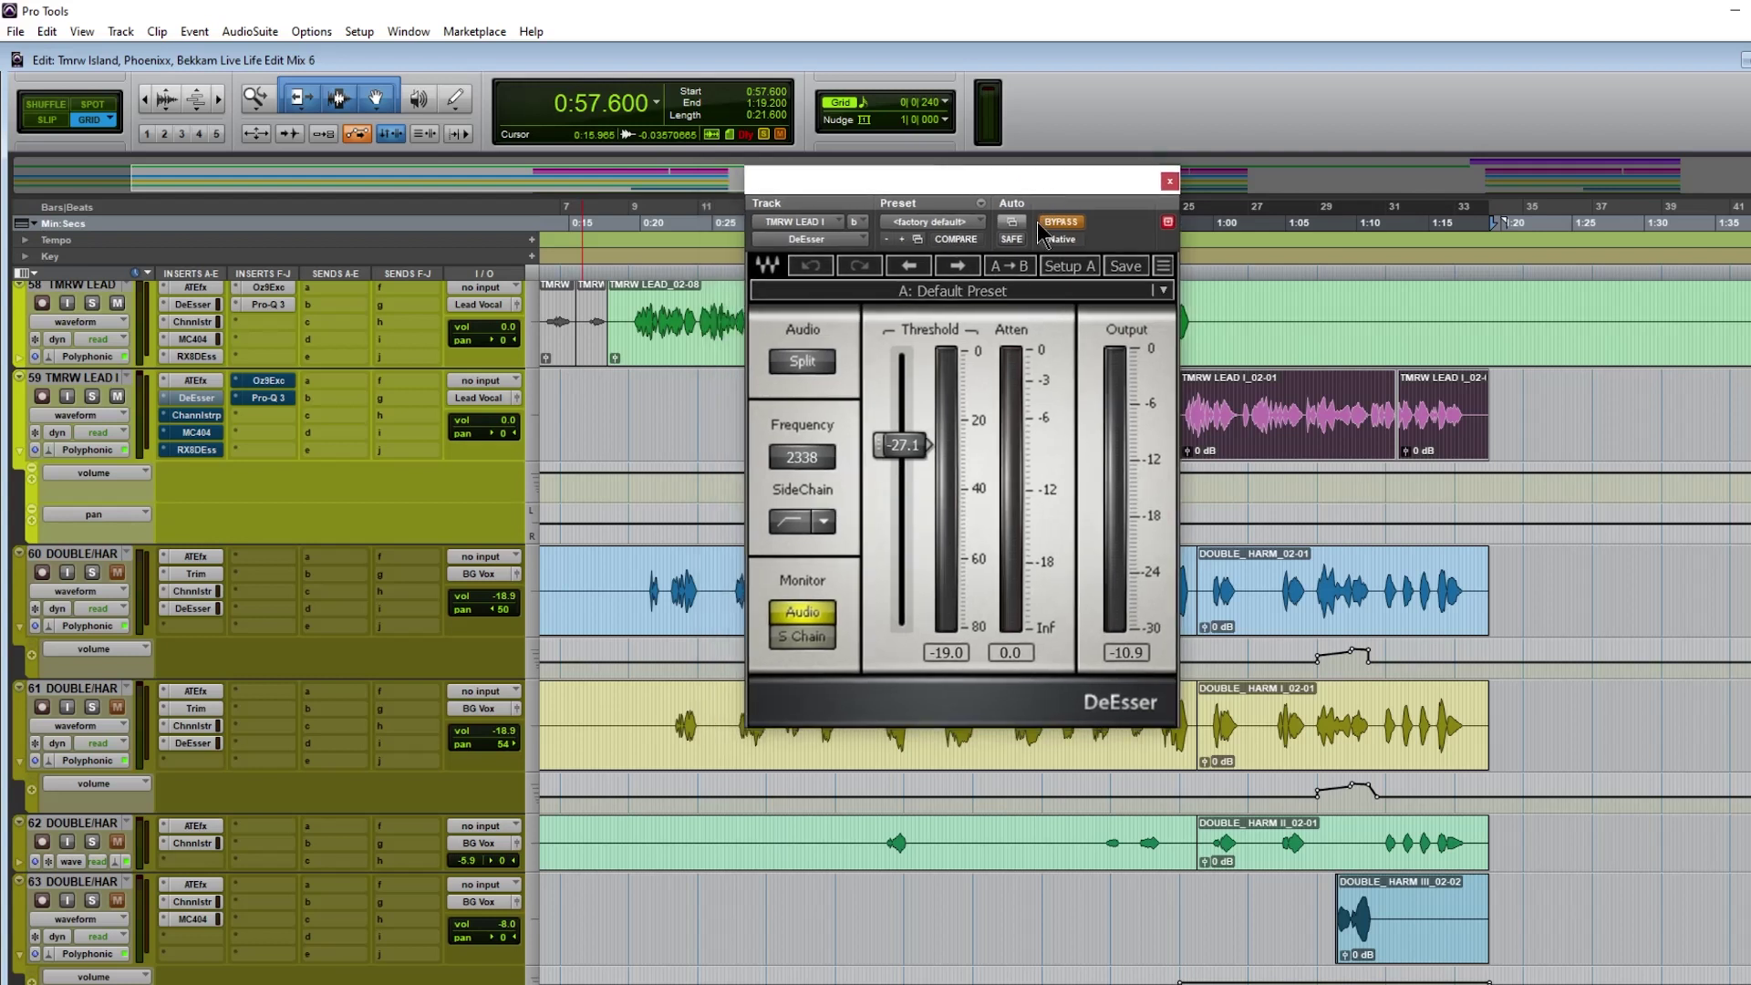
key(space)
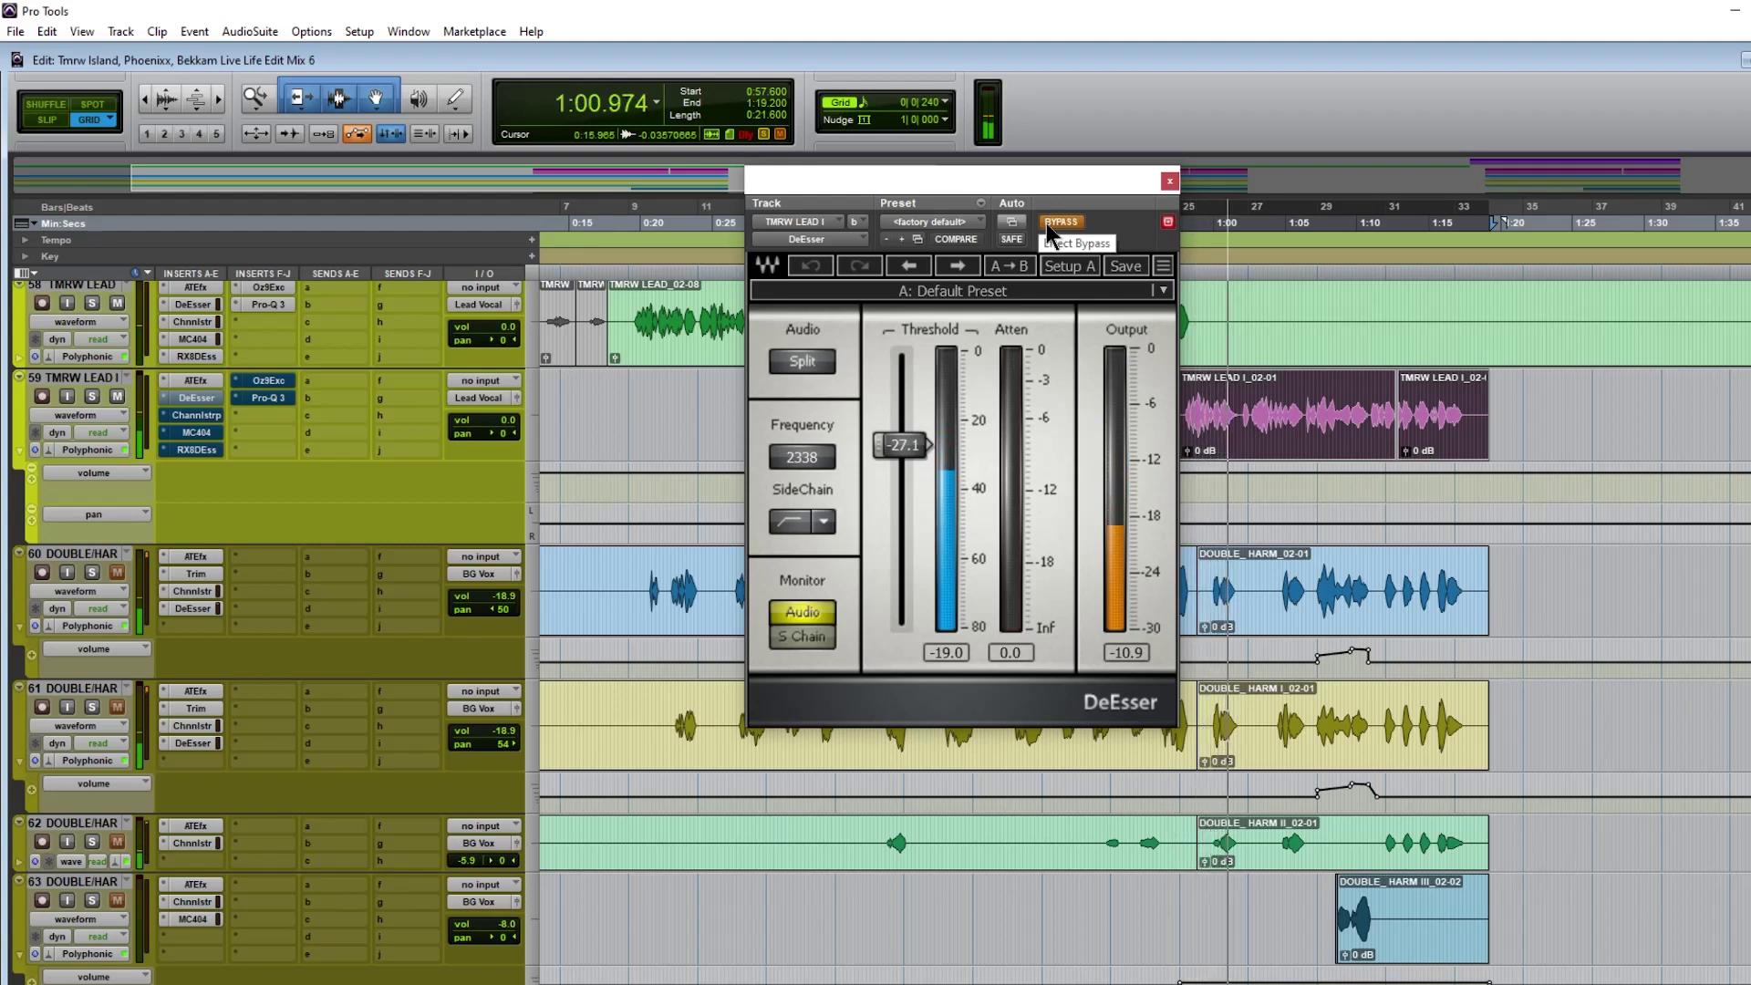
key(space)
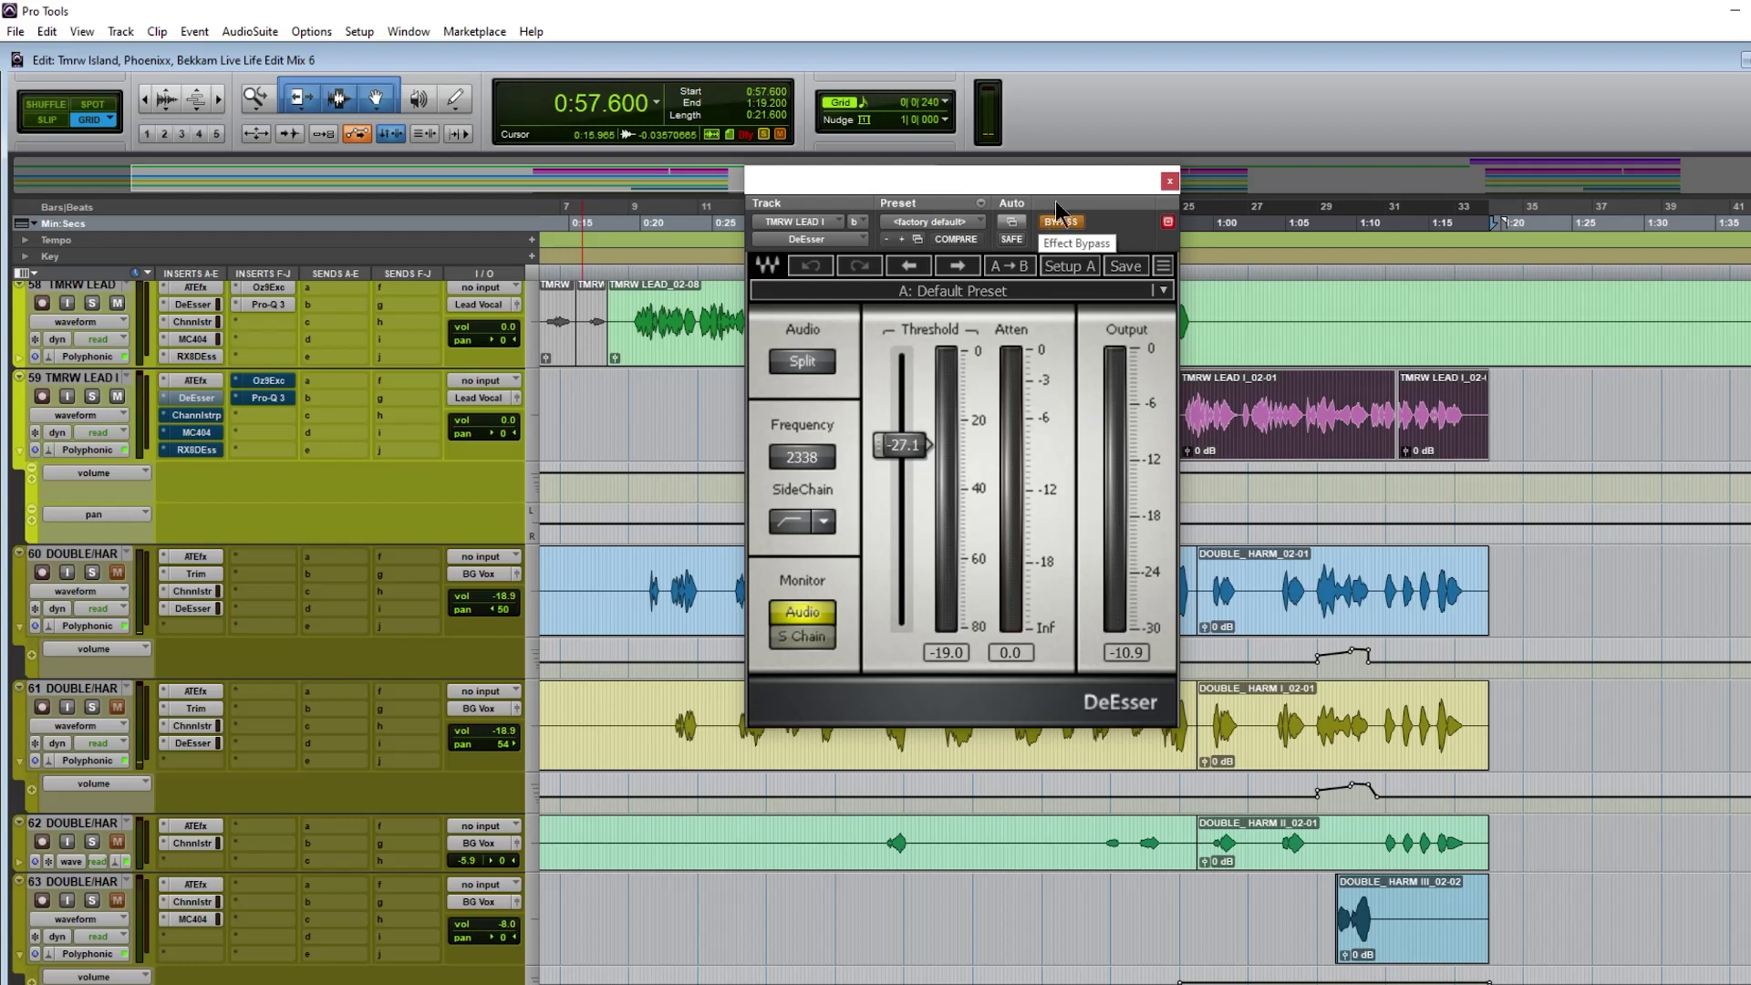
drag(1062, 187, 1083, 186)
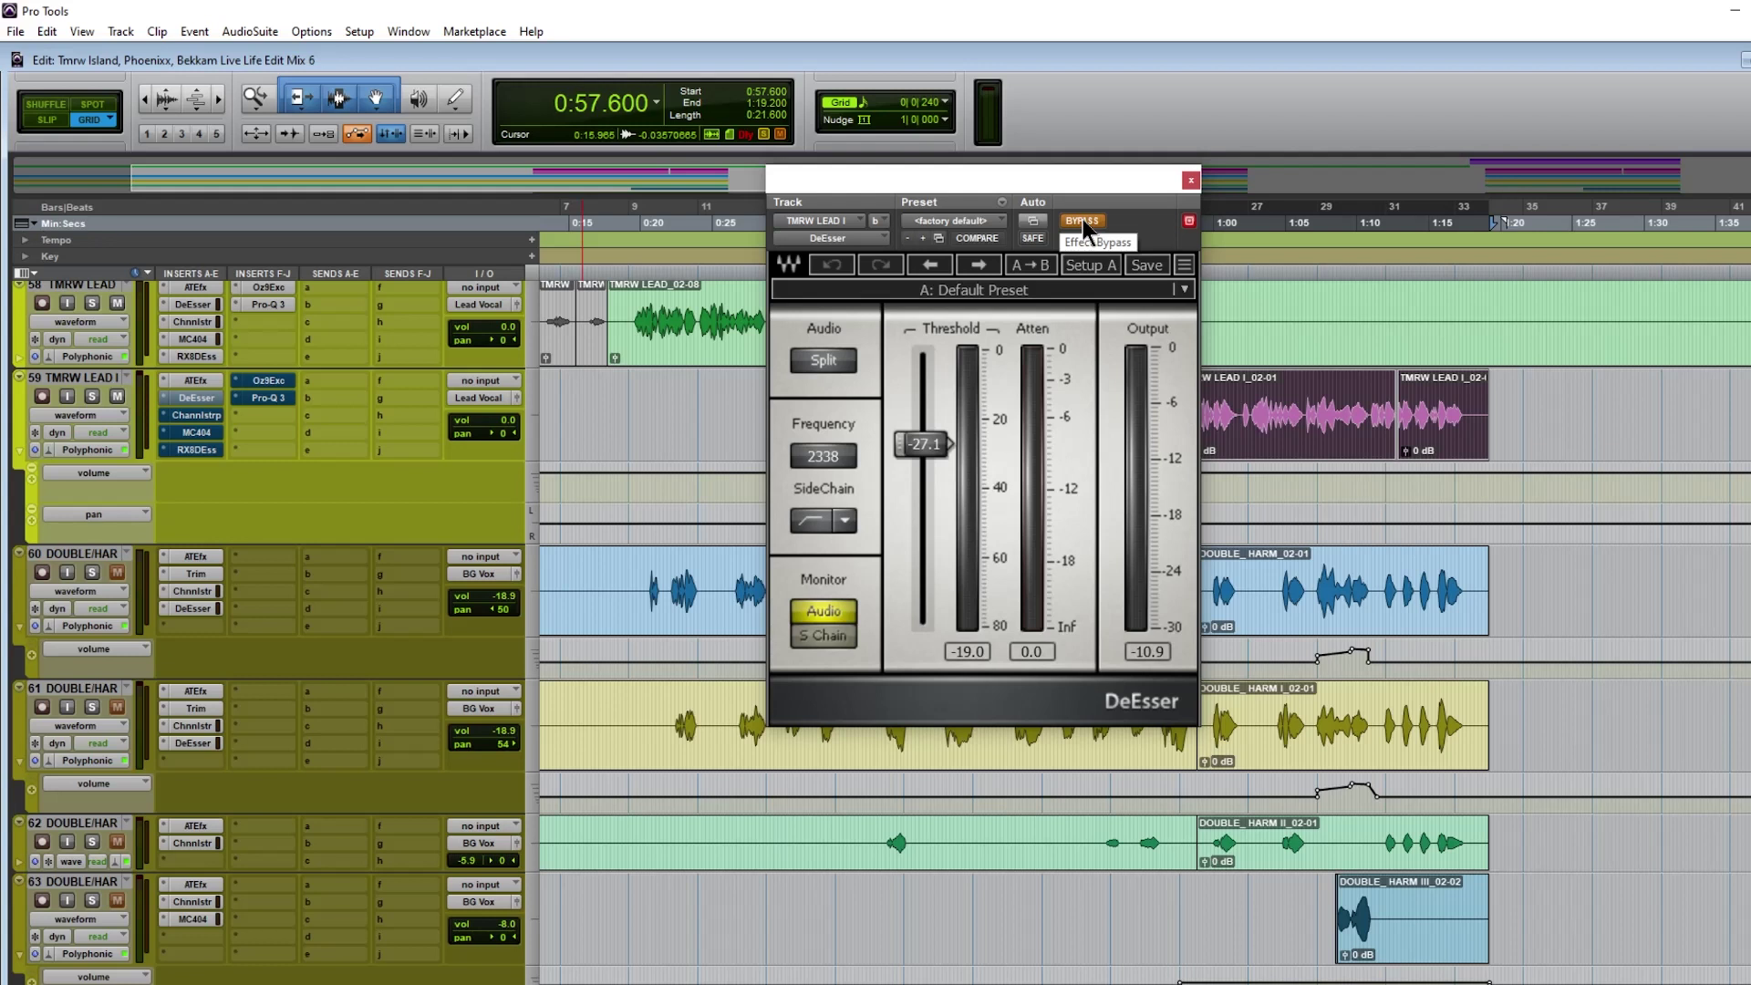
Step: Take the DeEsser out of bypass, audition the selected vocal with it active, and close the plug-in
click(1082, 219)
drag(1128, 182, 1191, 181)
key(space)
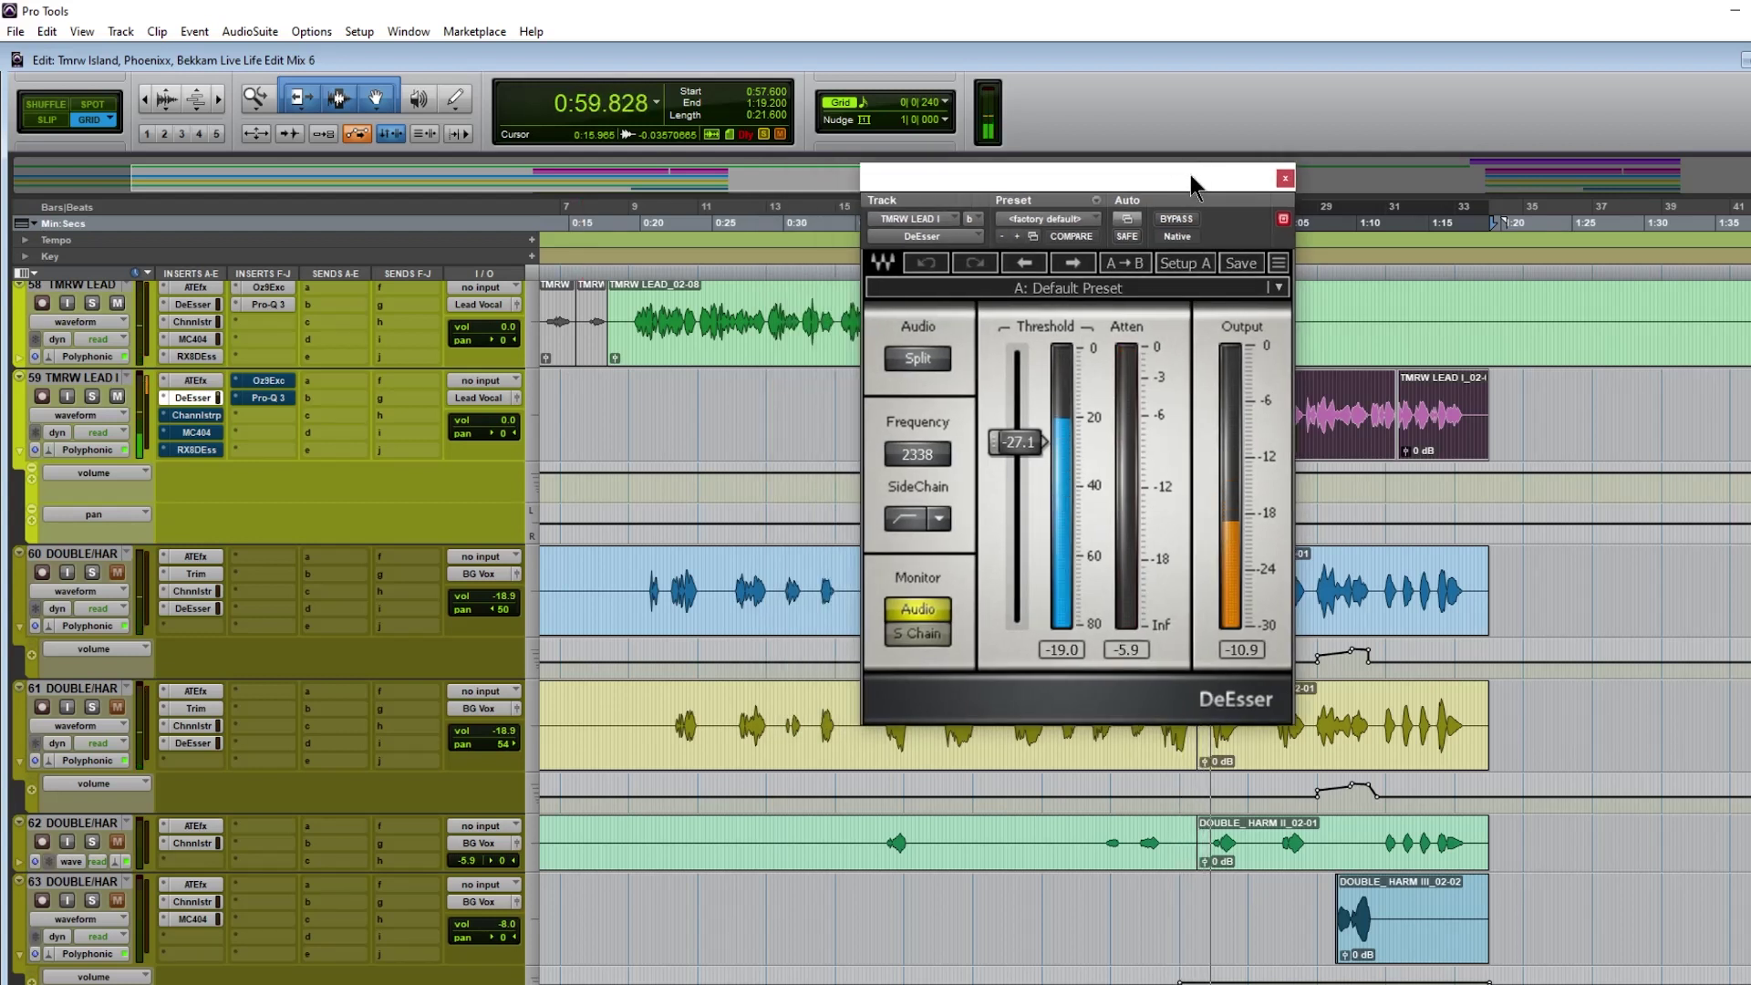
key(space)
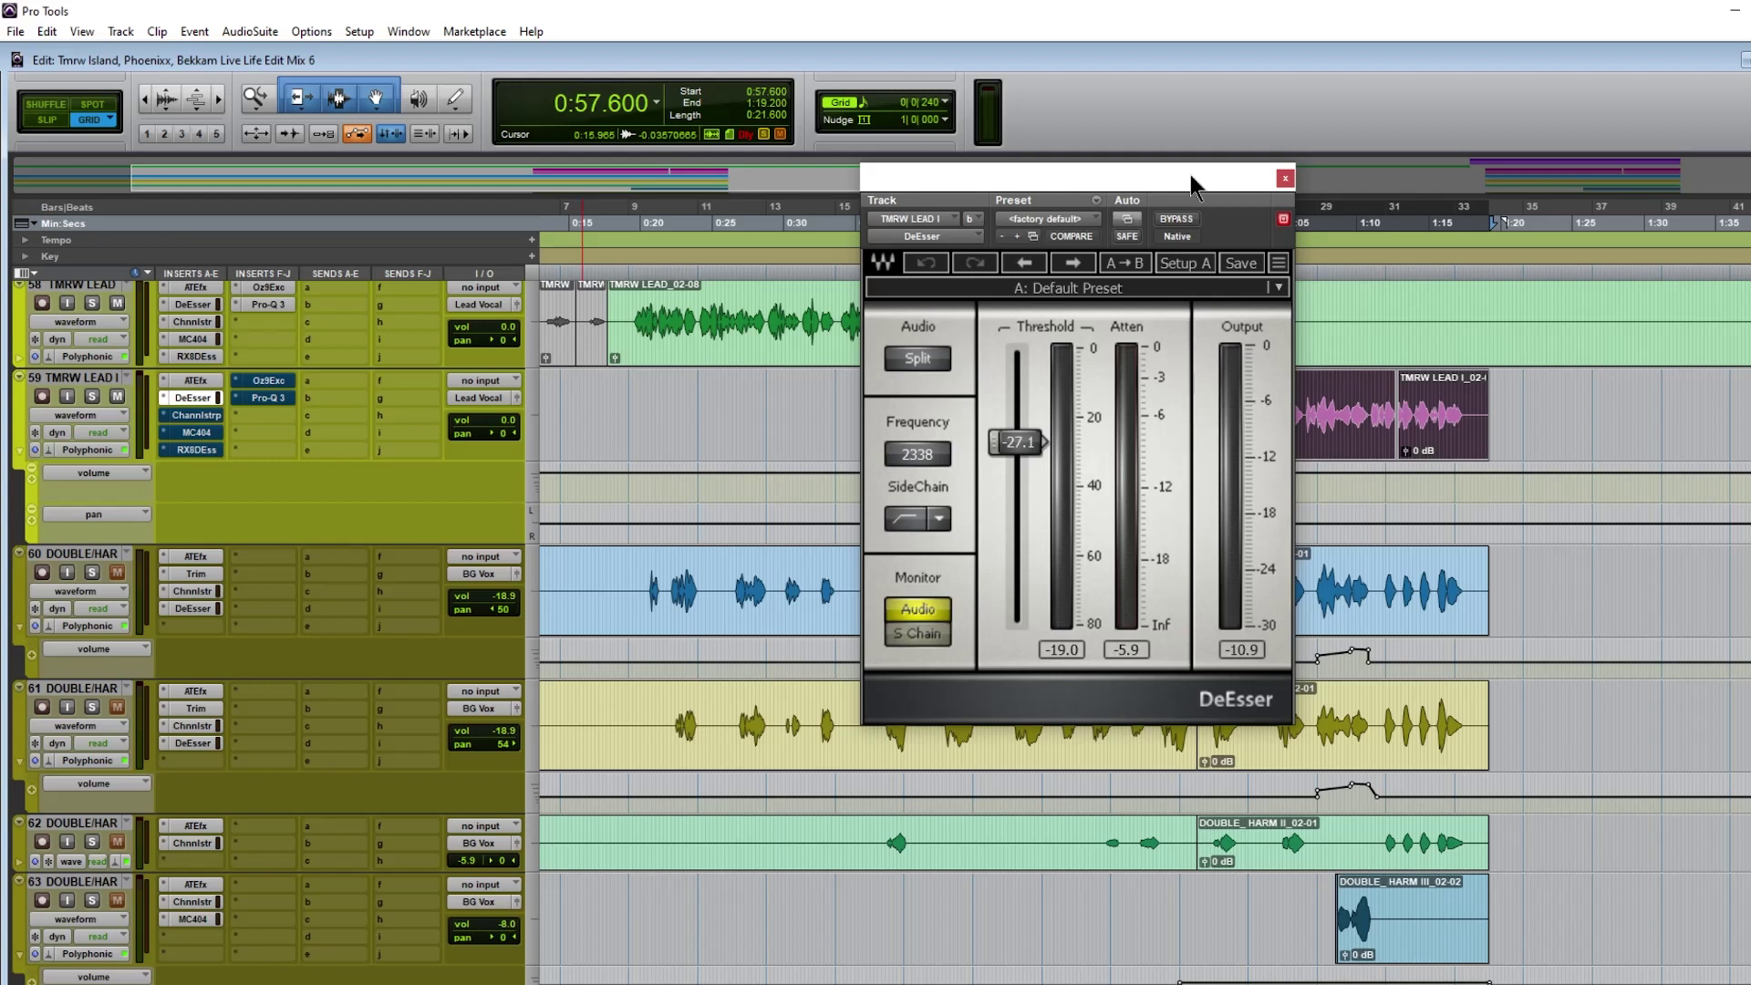
click(1286, 178)
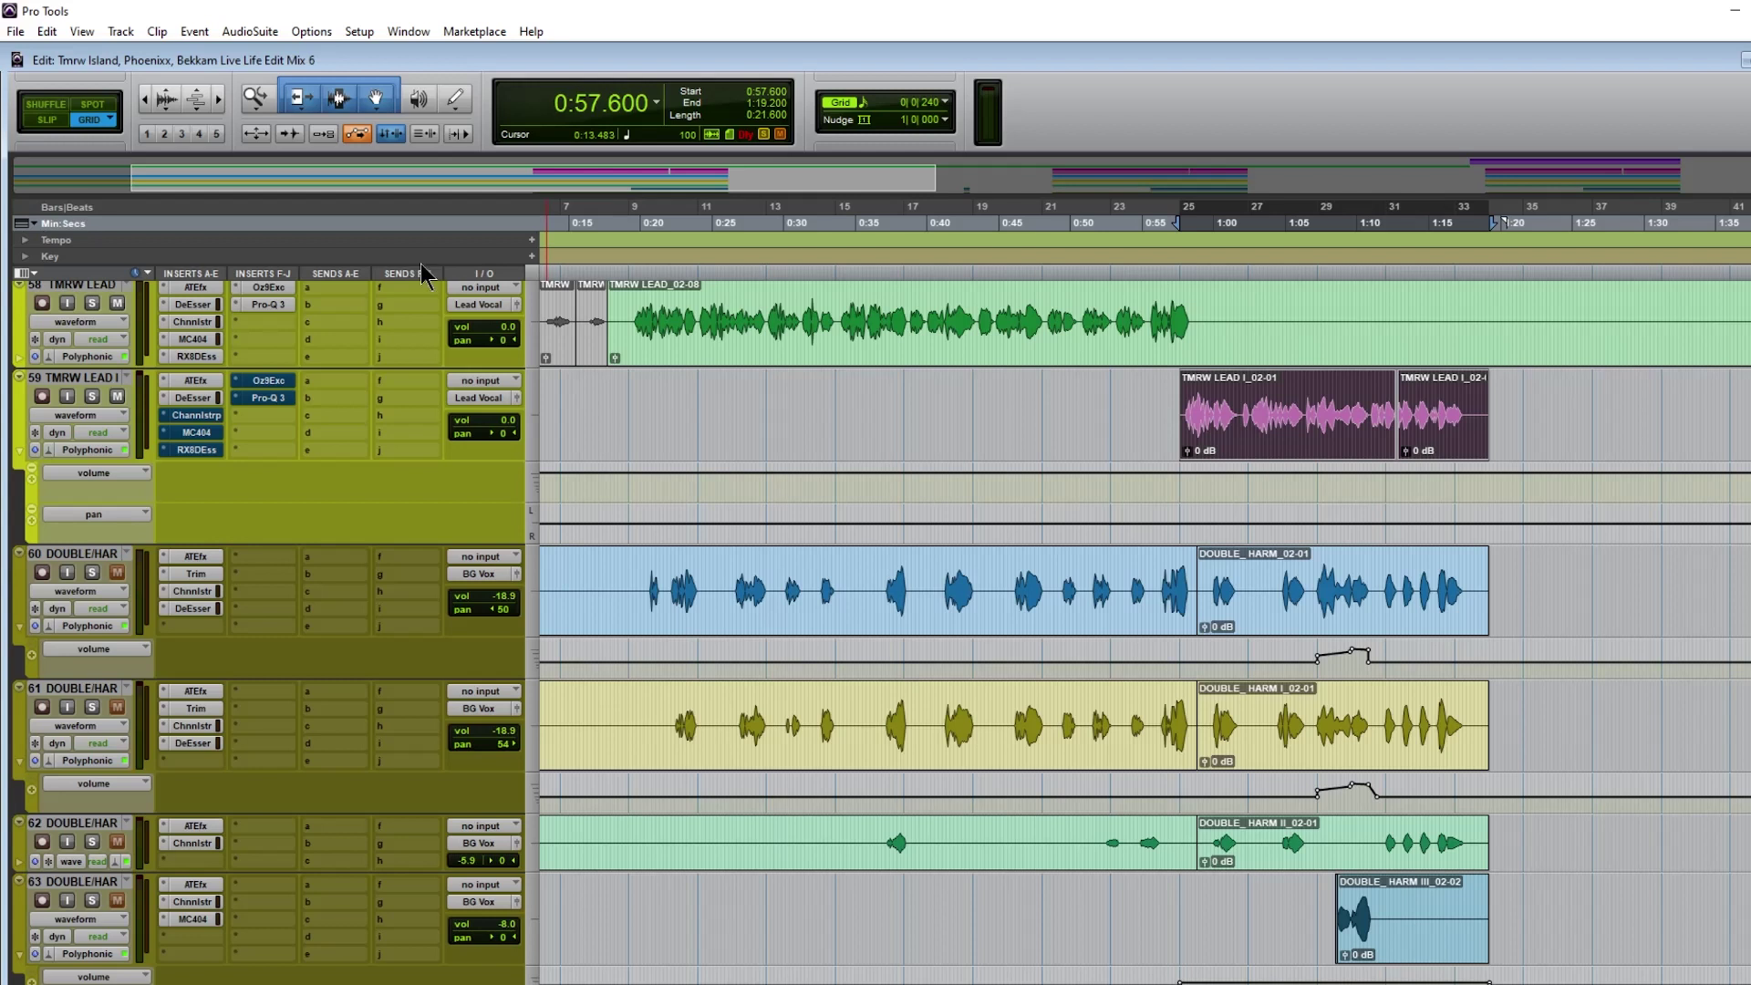
Step: Open the SSL Channel Strip on the TMRW LEAD I track, take it out of bypass, and check its high-pass and low-pass filters
click(196, 415)
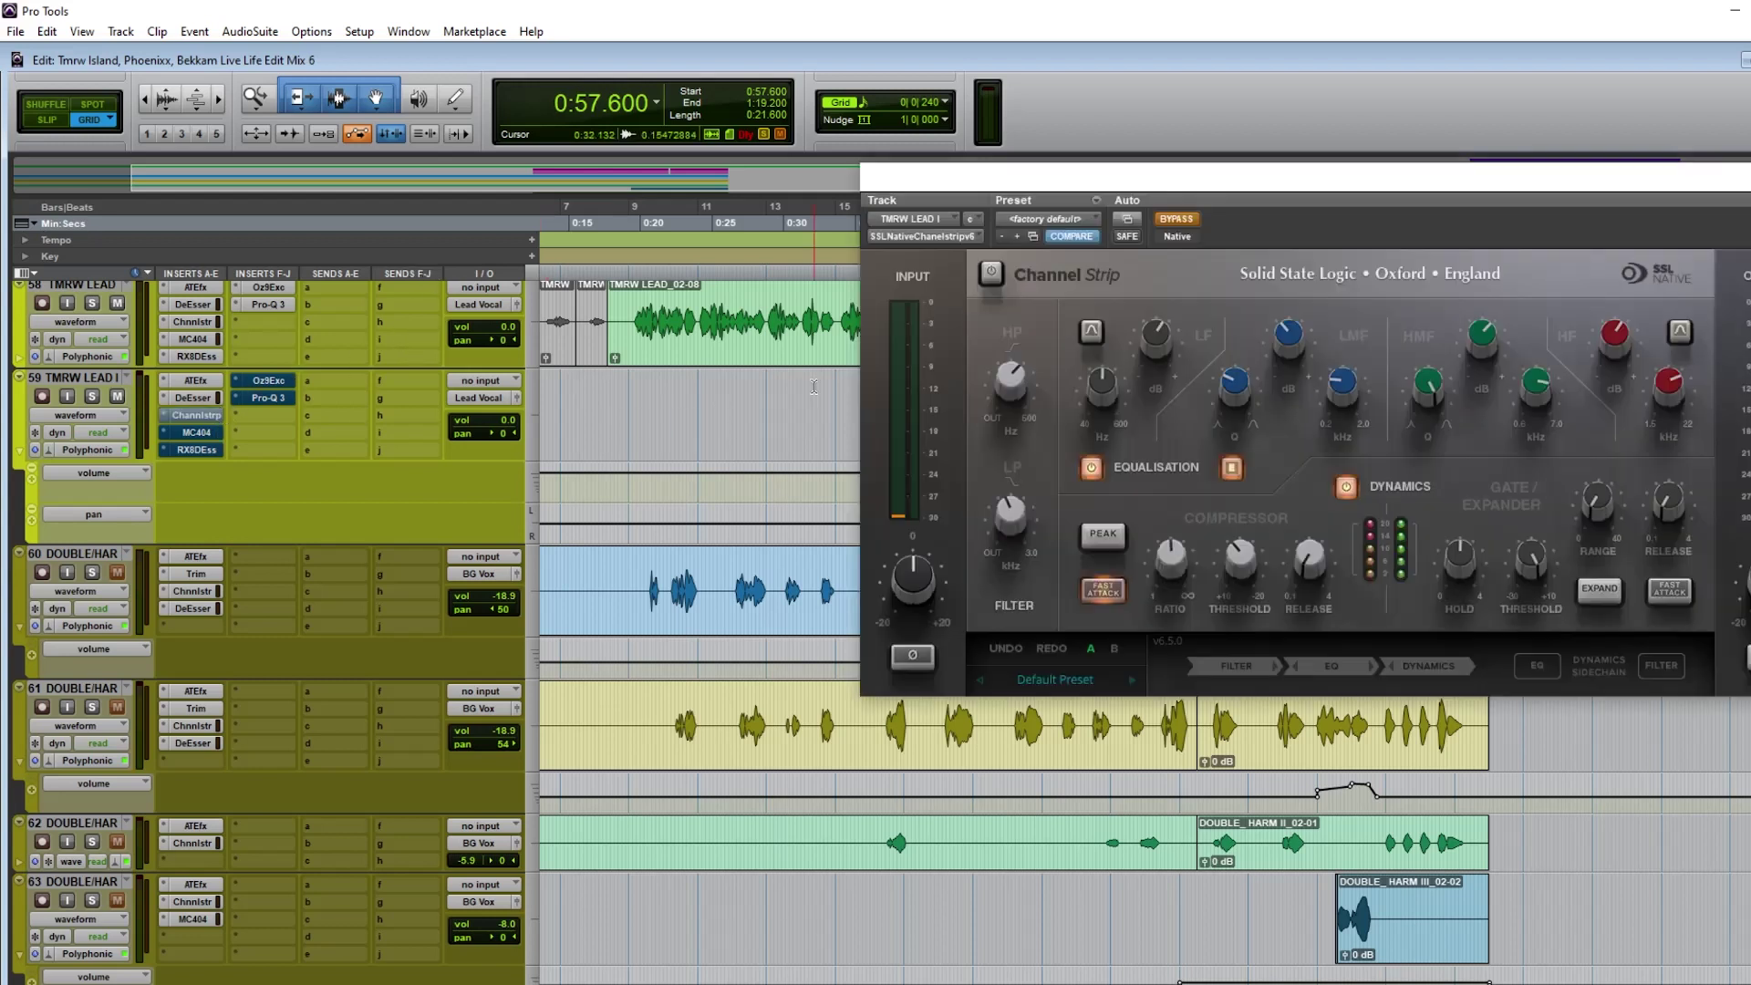
drag(1300, 193, 1170, 181)
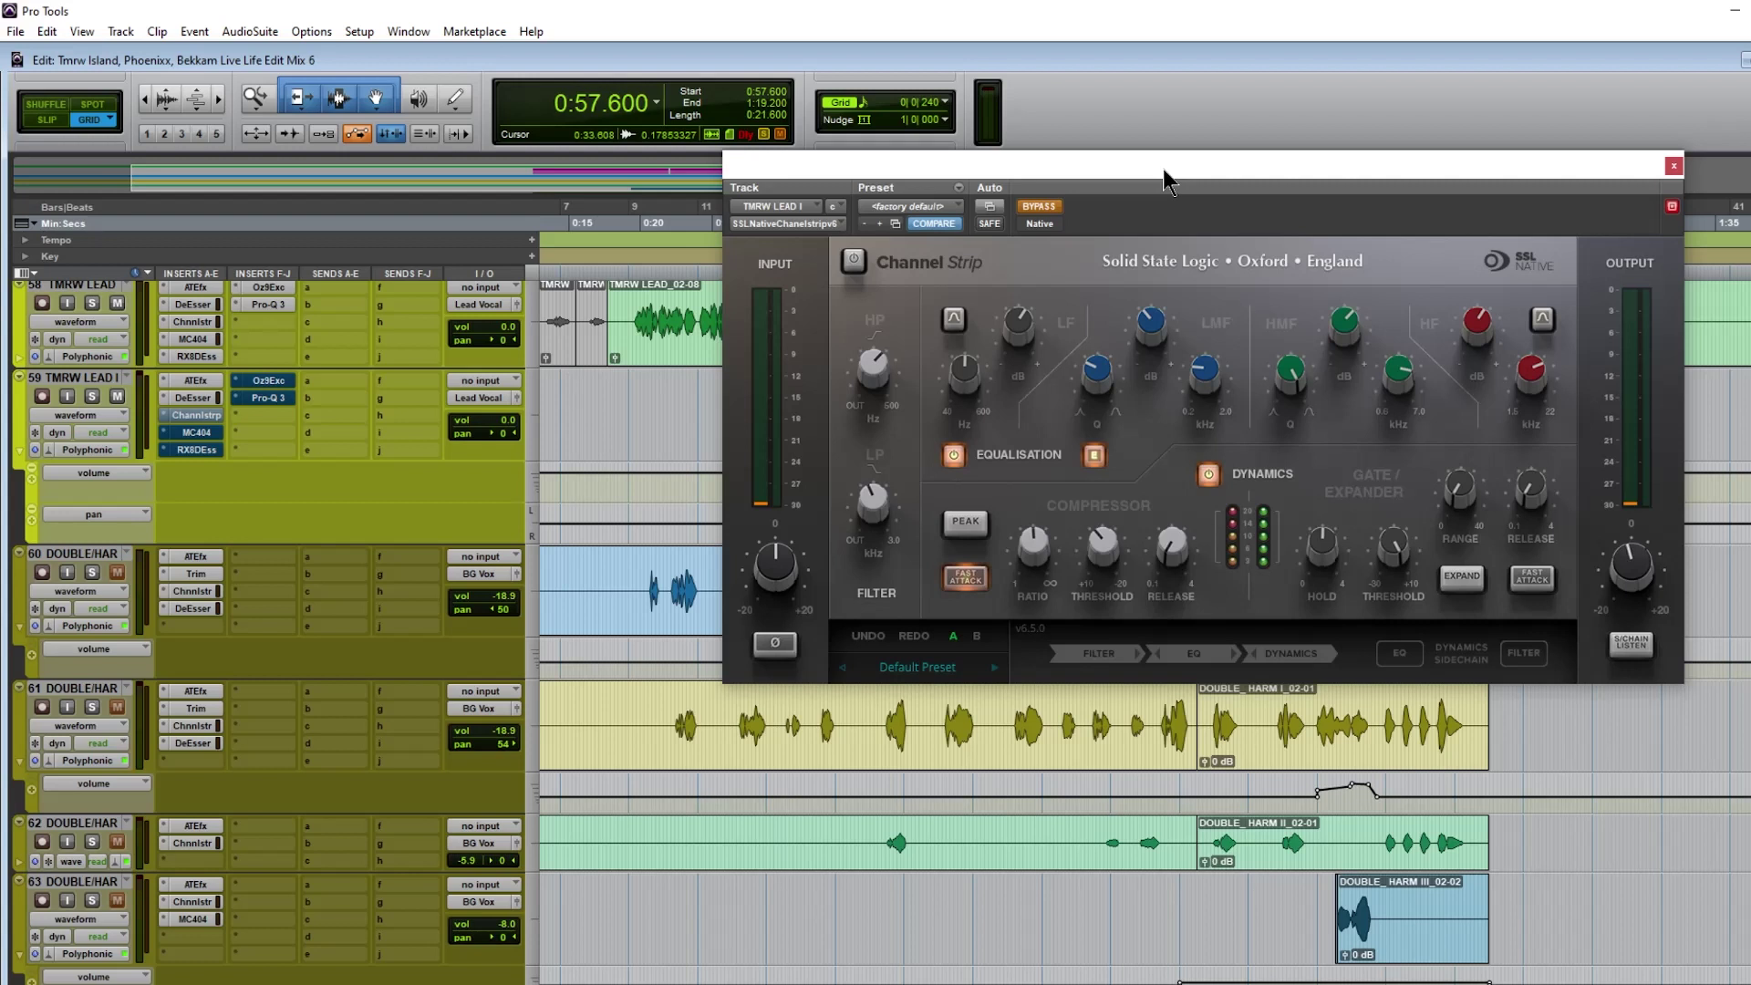
click(1038, 207)
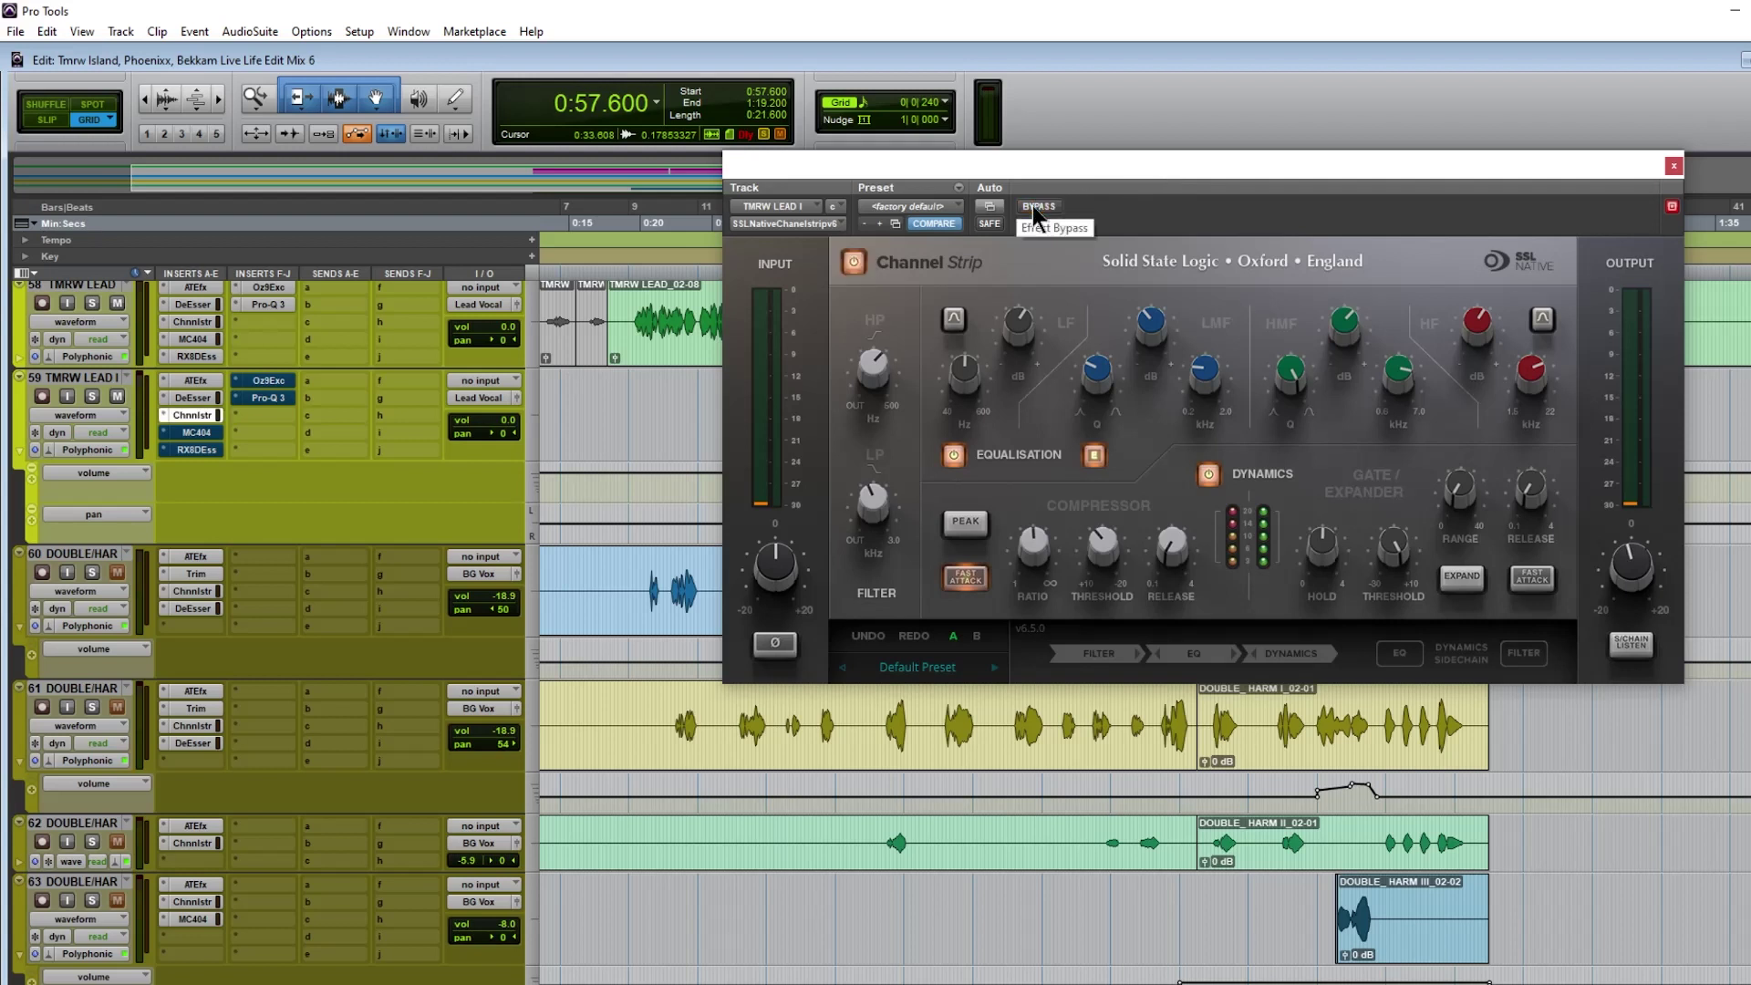
mouse_move(862, 360)
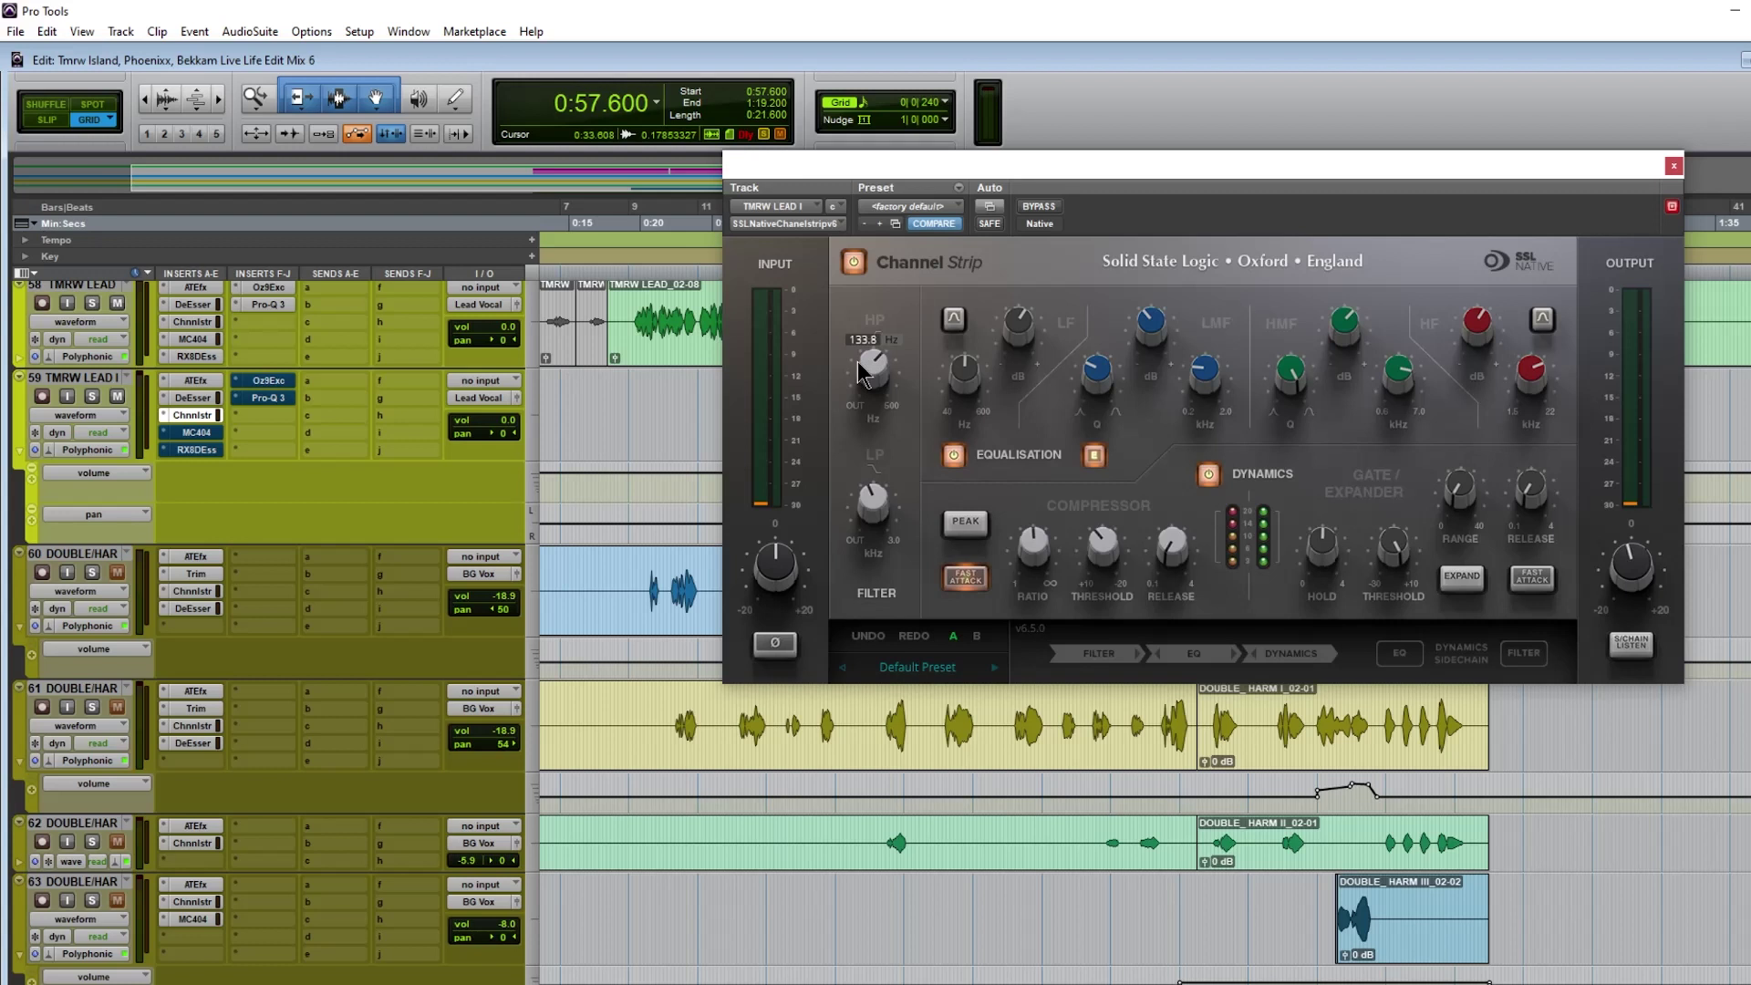
mouse_move(862, 518)
Step: Look through the session's other tracks for Channel Strip inserts, and return to the lead vocal tracks
scroll(274, 638, up, 15)
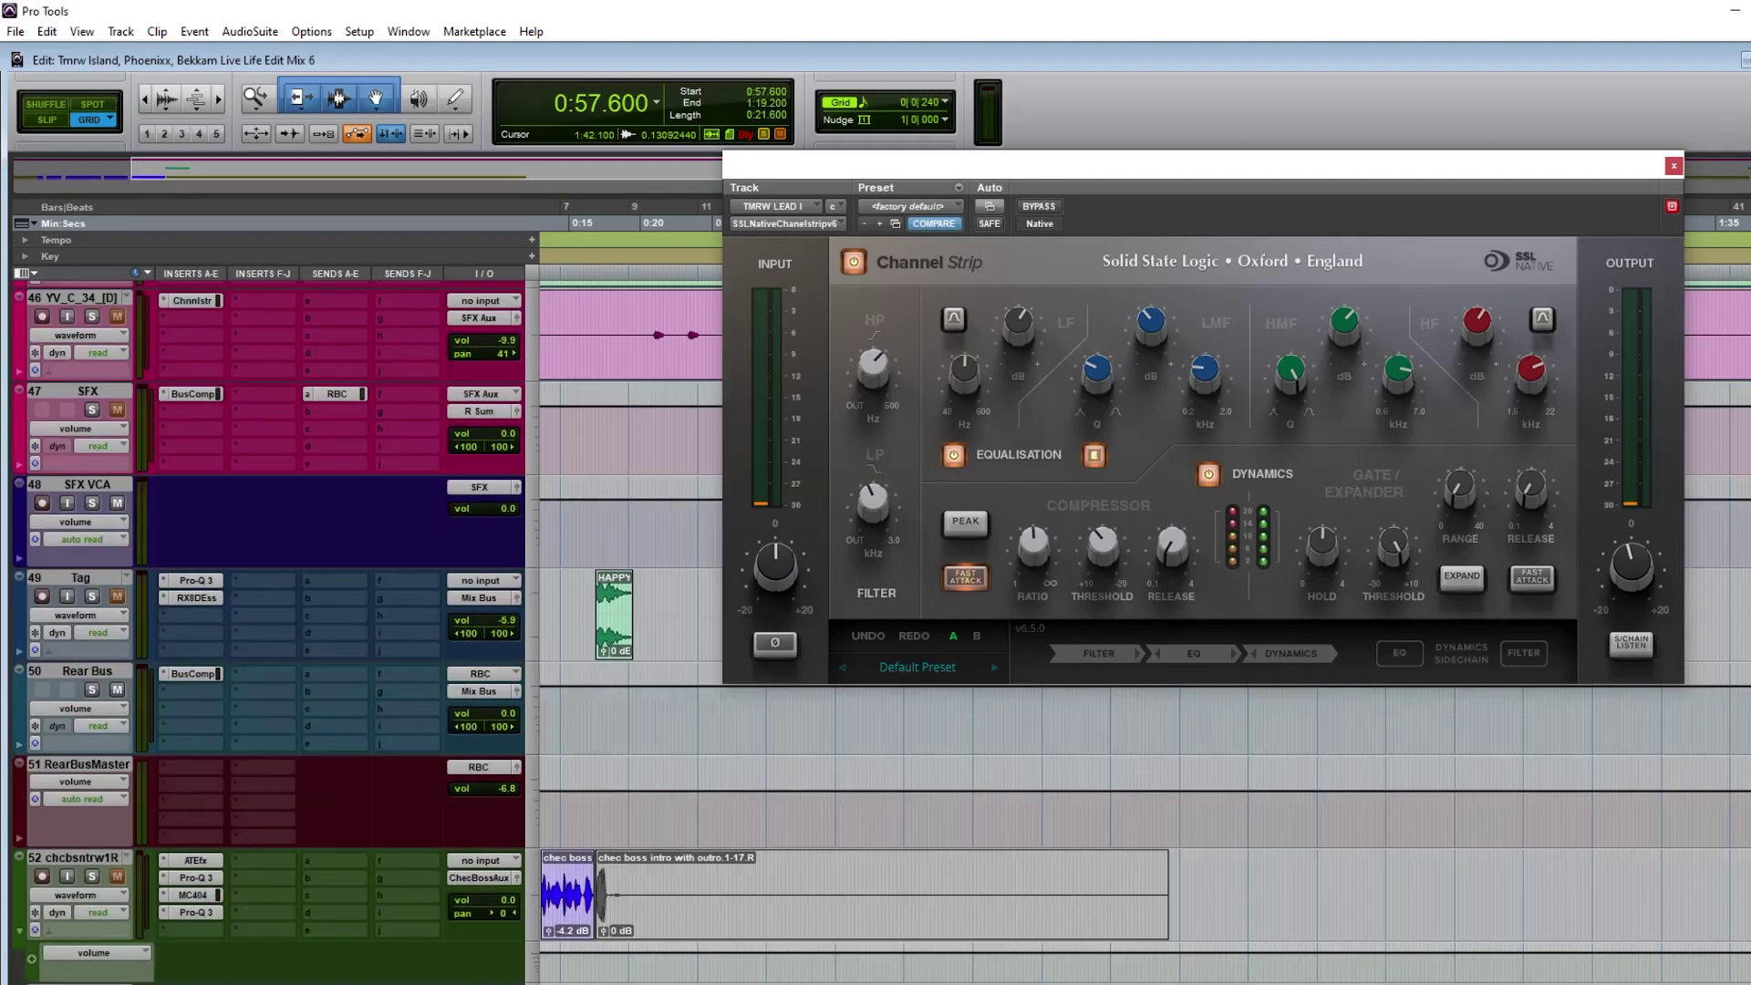
scroll(822, 762, up, 8)
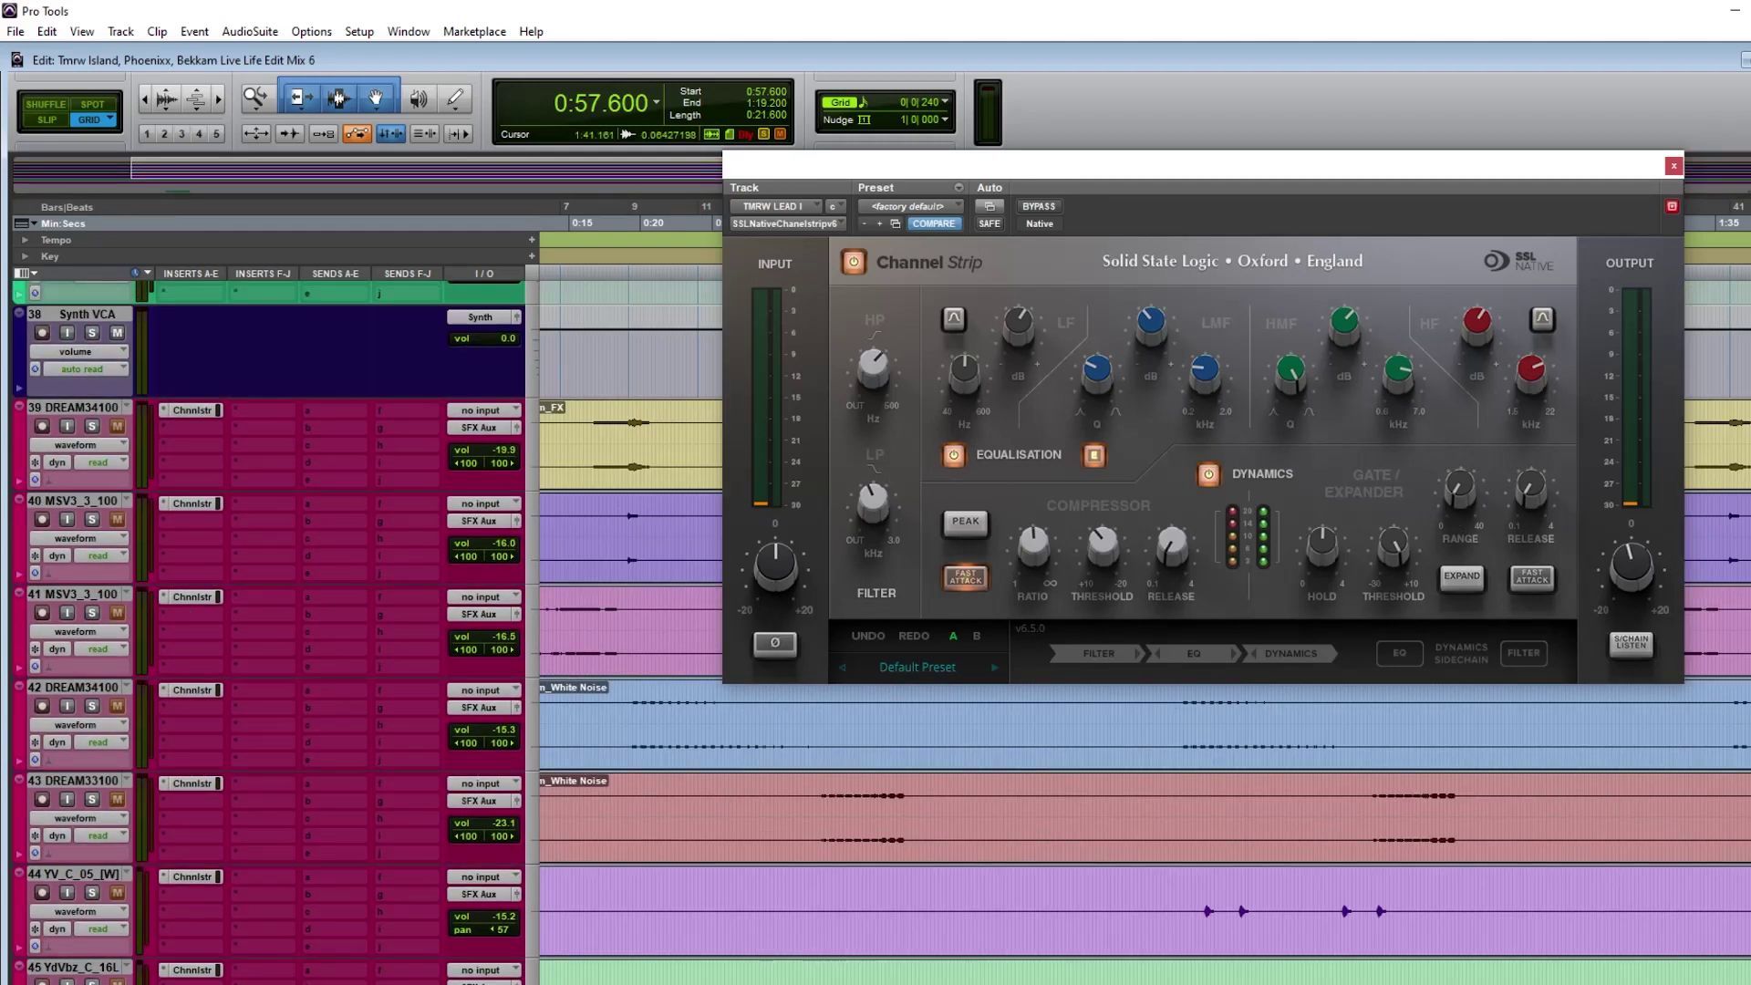
scroll(274, 638, up, 9)
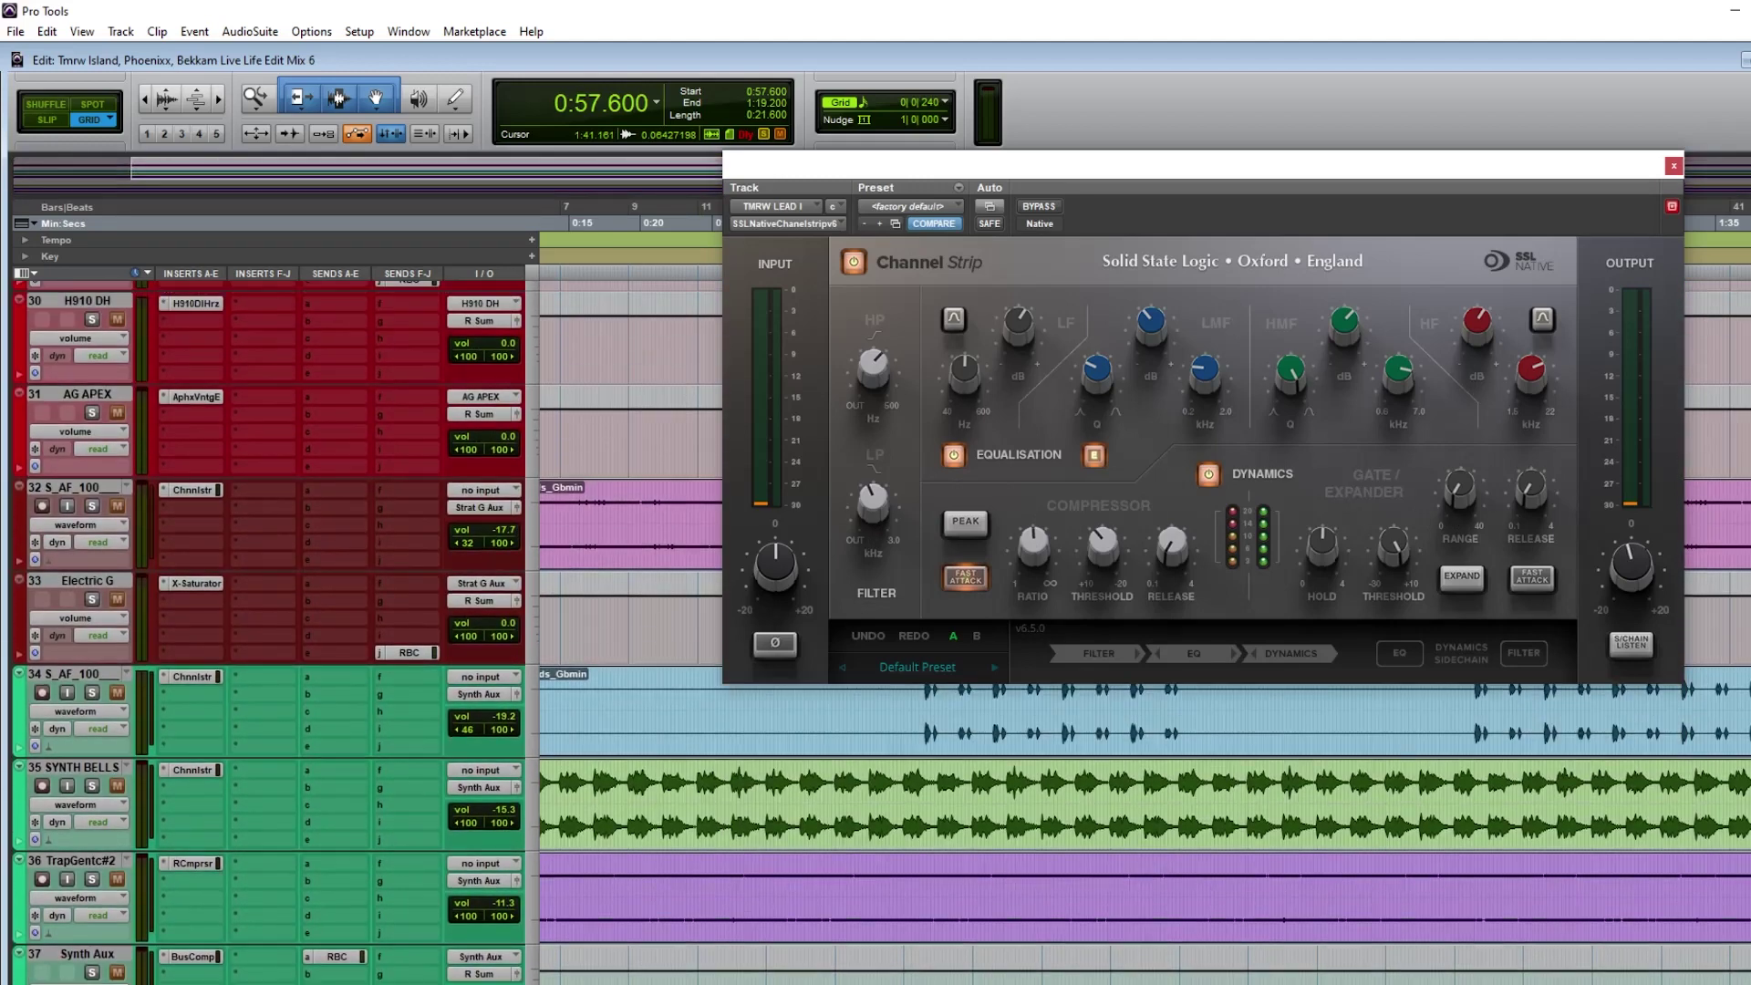
scroll(273, 638, up, 10)
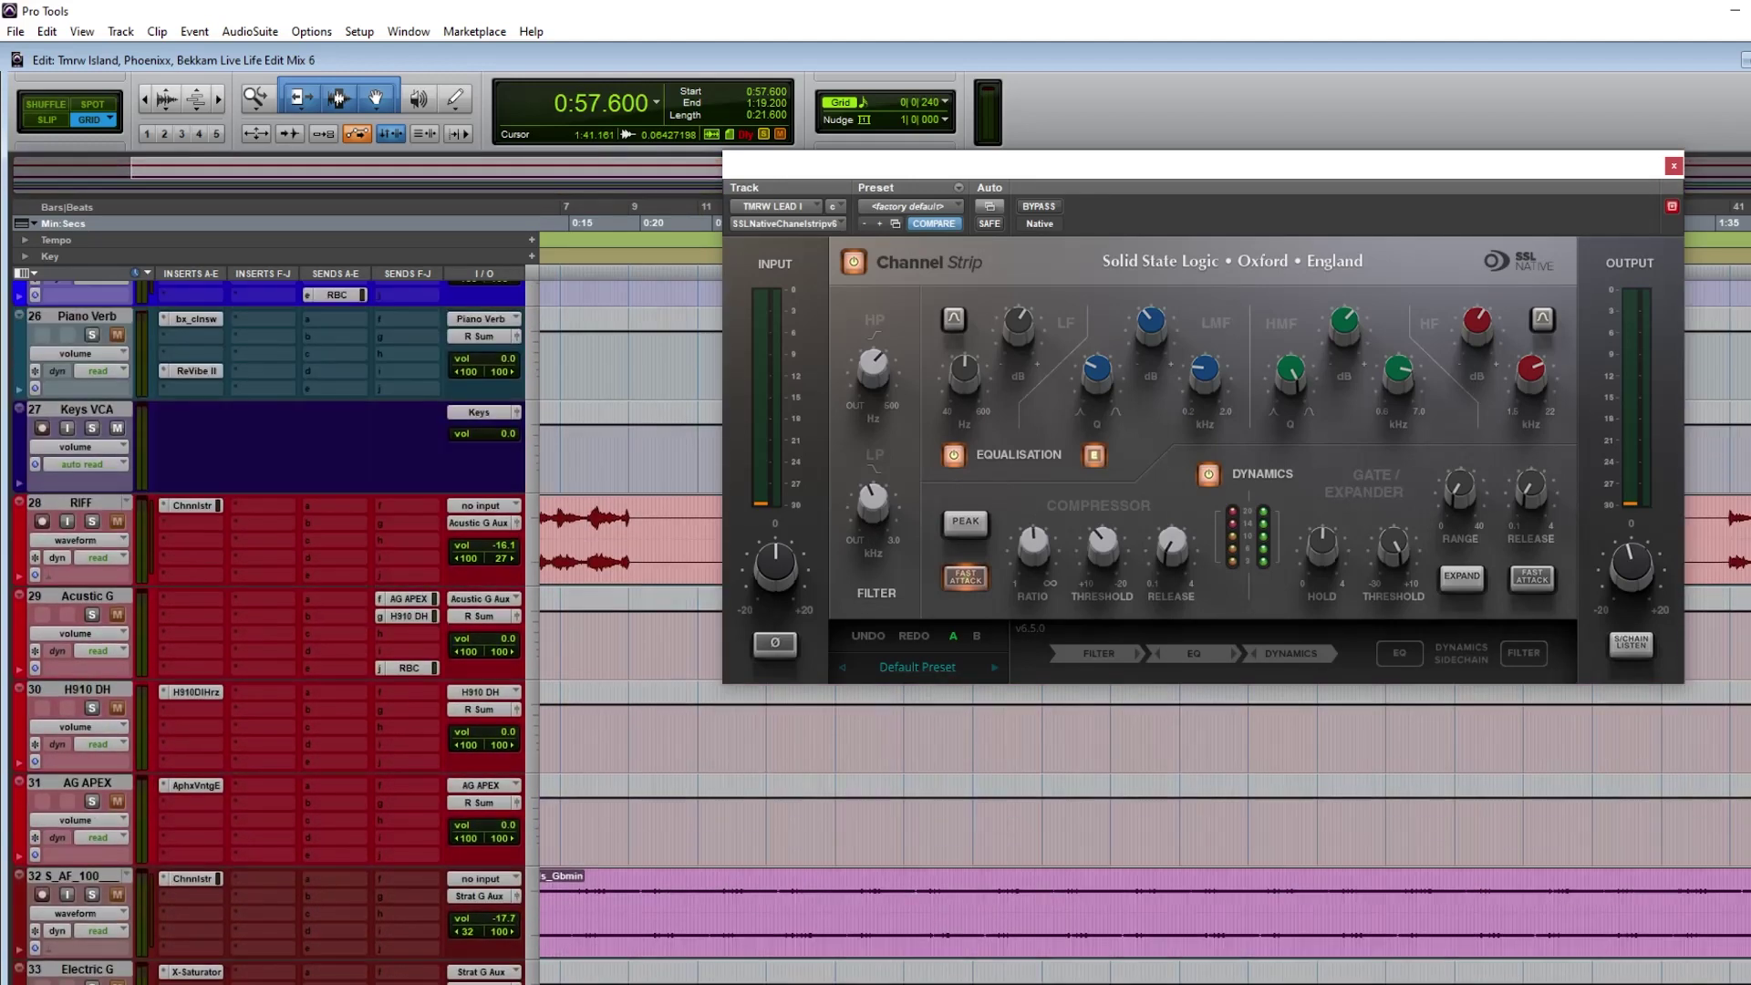
scroll(273, 638, up, 7)
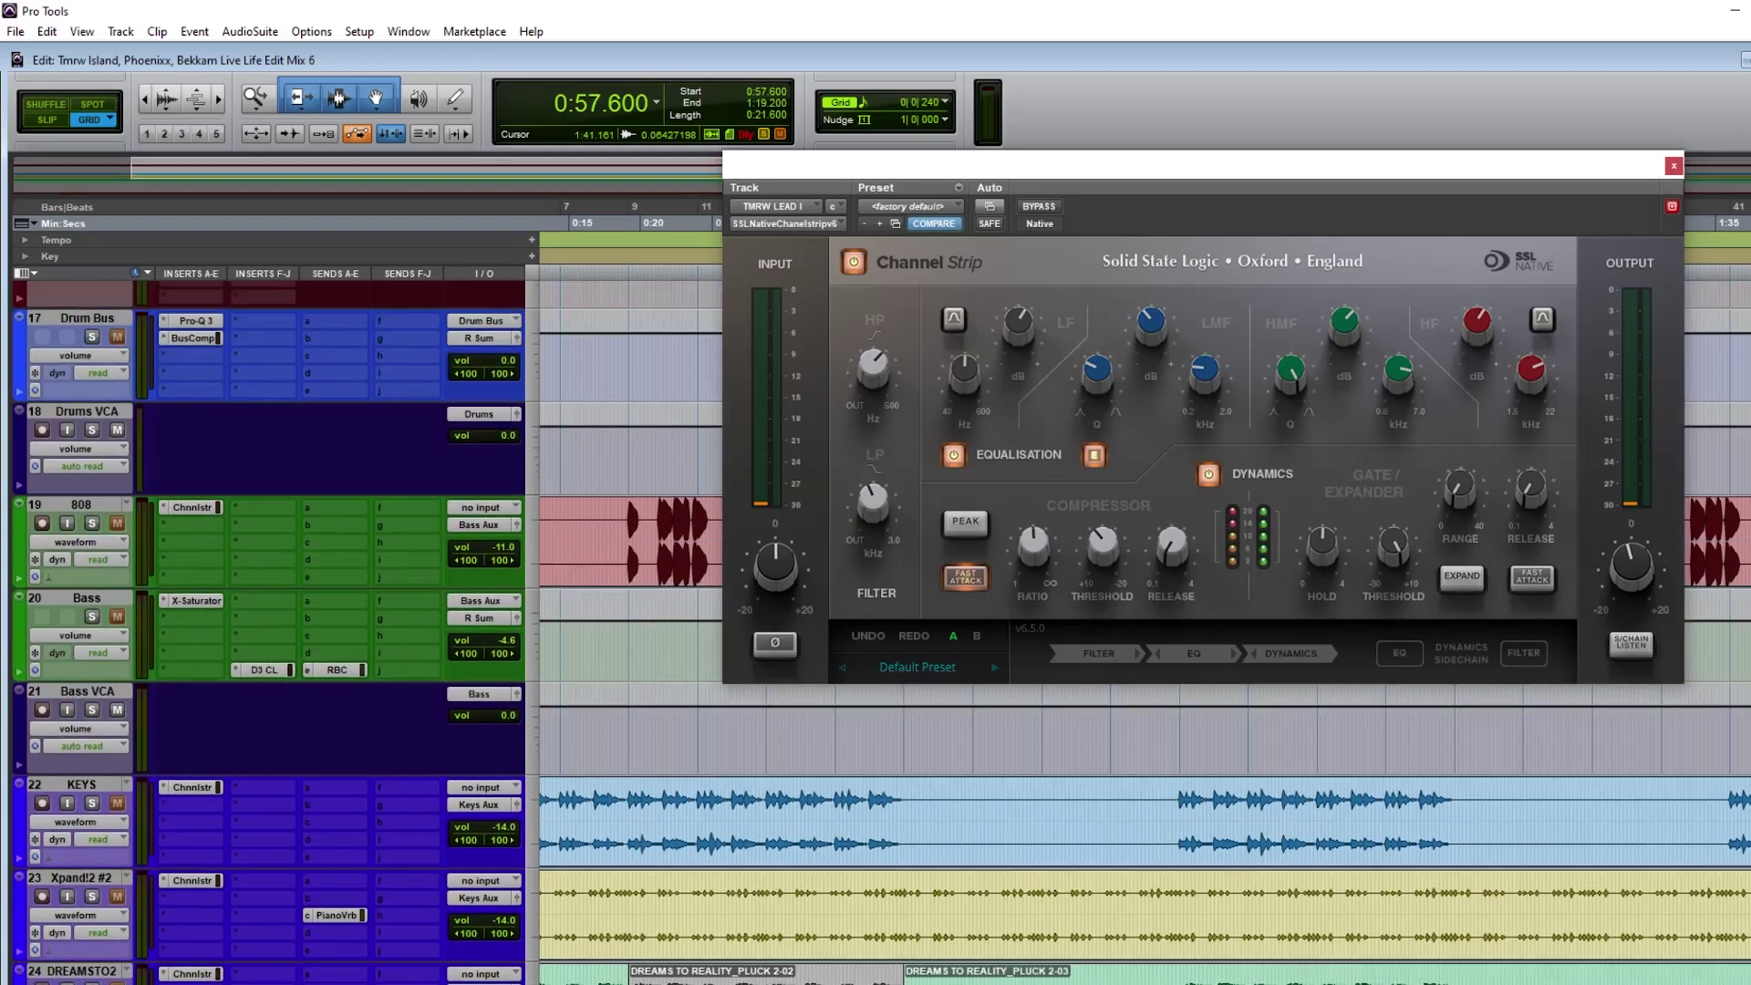
scroll(273, 639, up, 12)
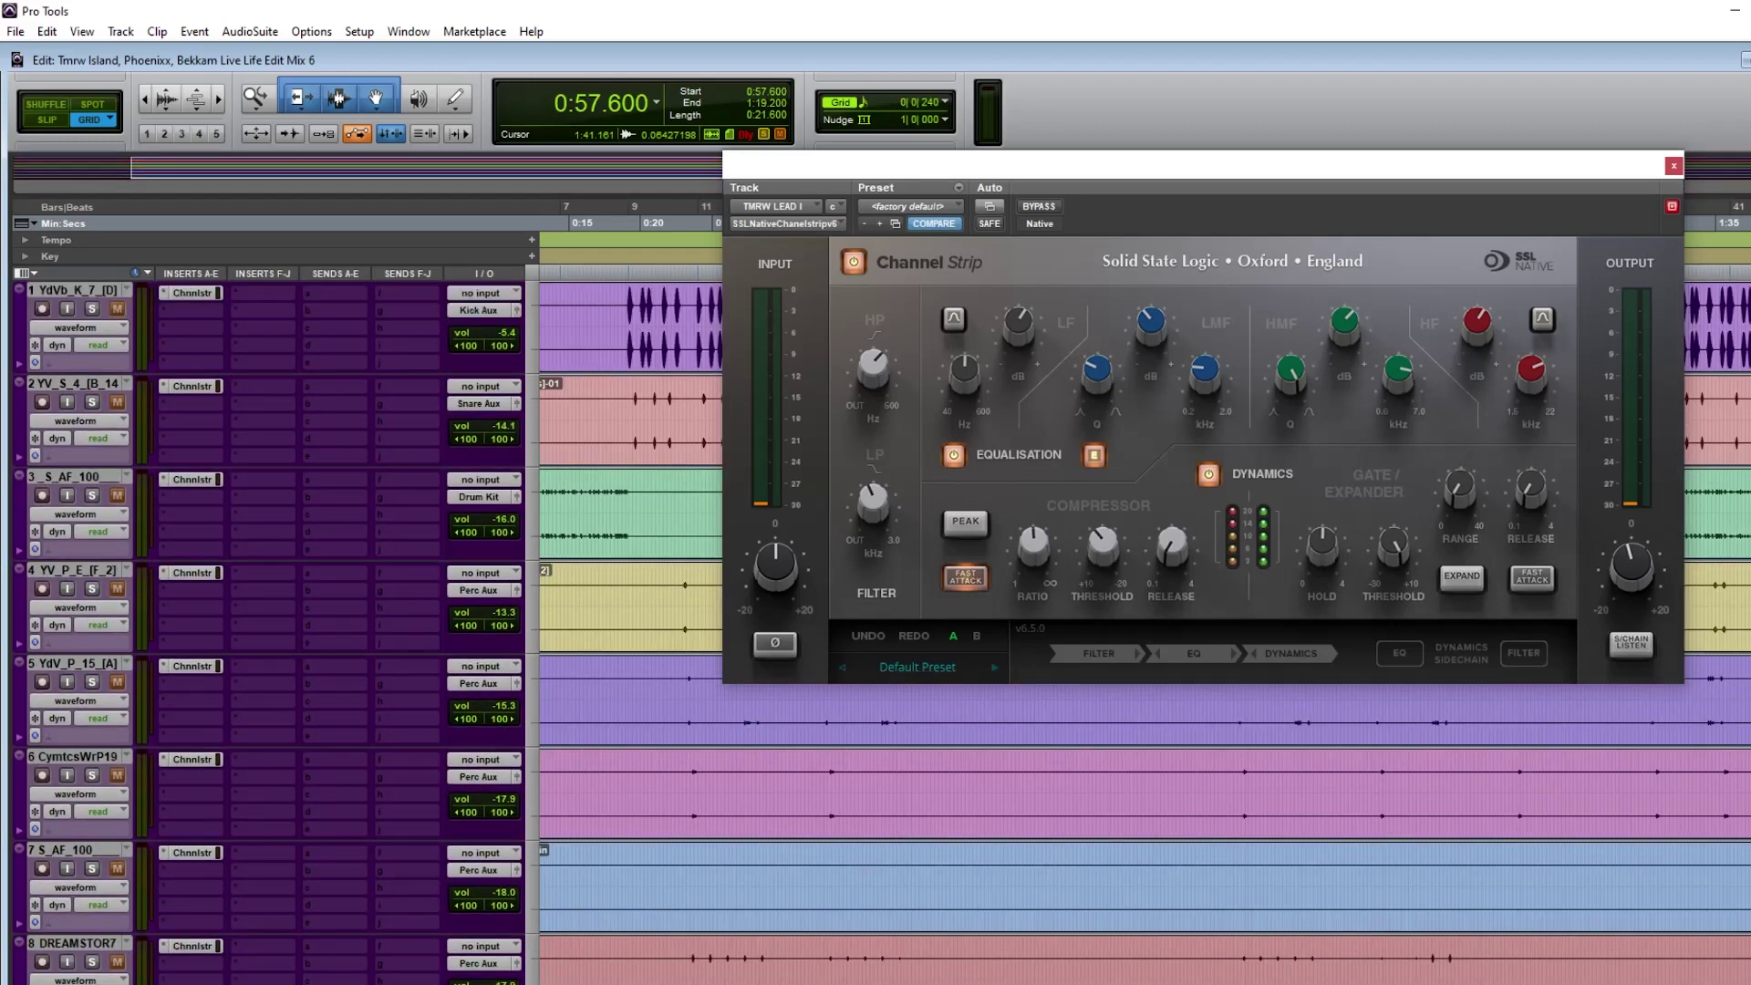
scroll(274, 638, down, 20)
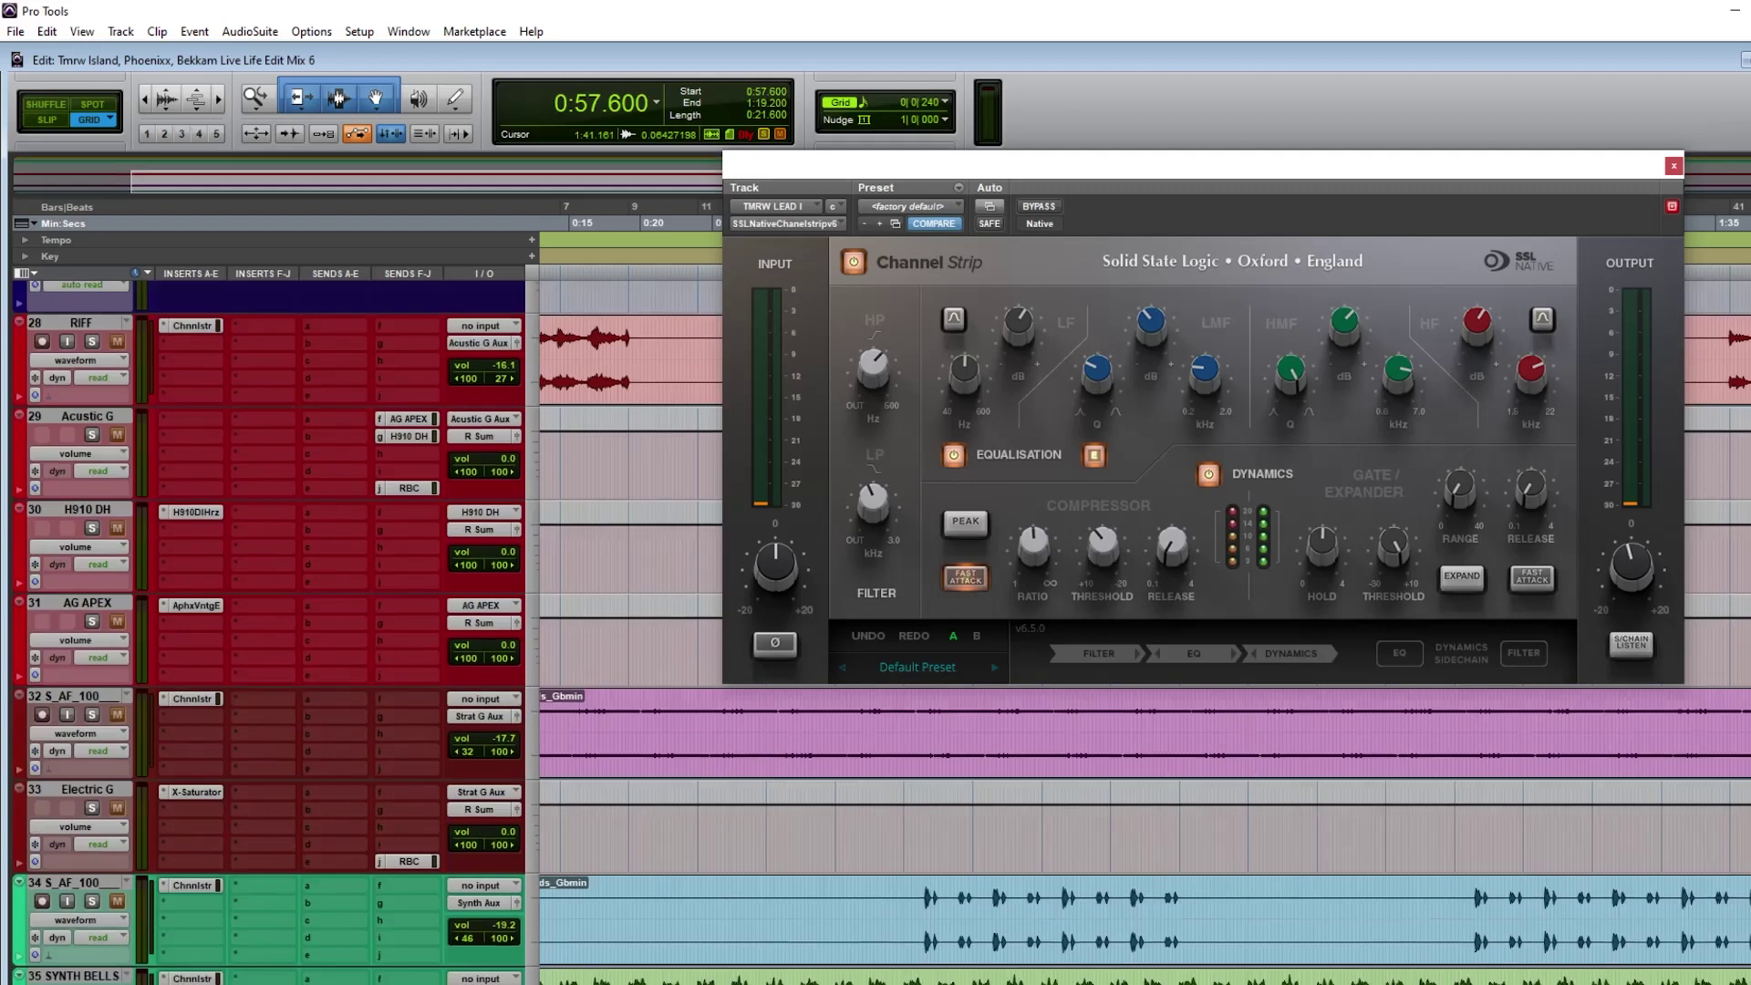
scroll(274, 639, down, 20)
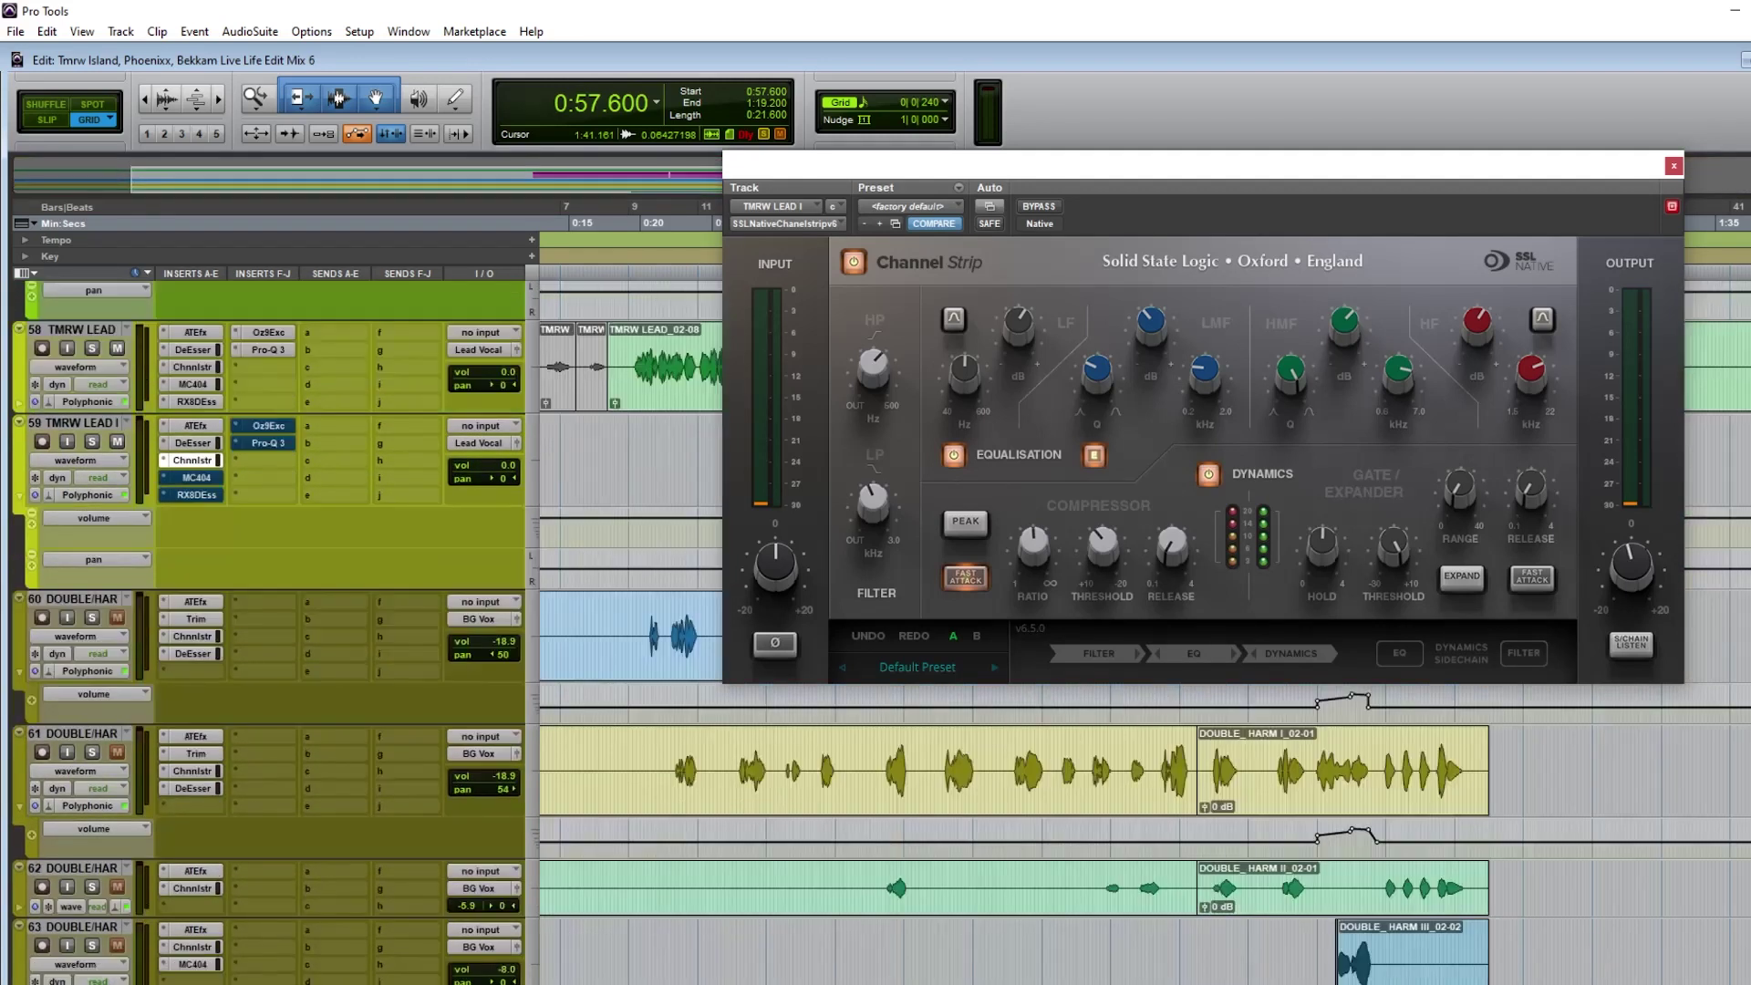
scroll(274, 638, up, 2)
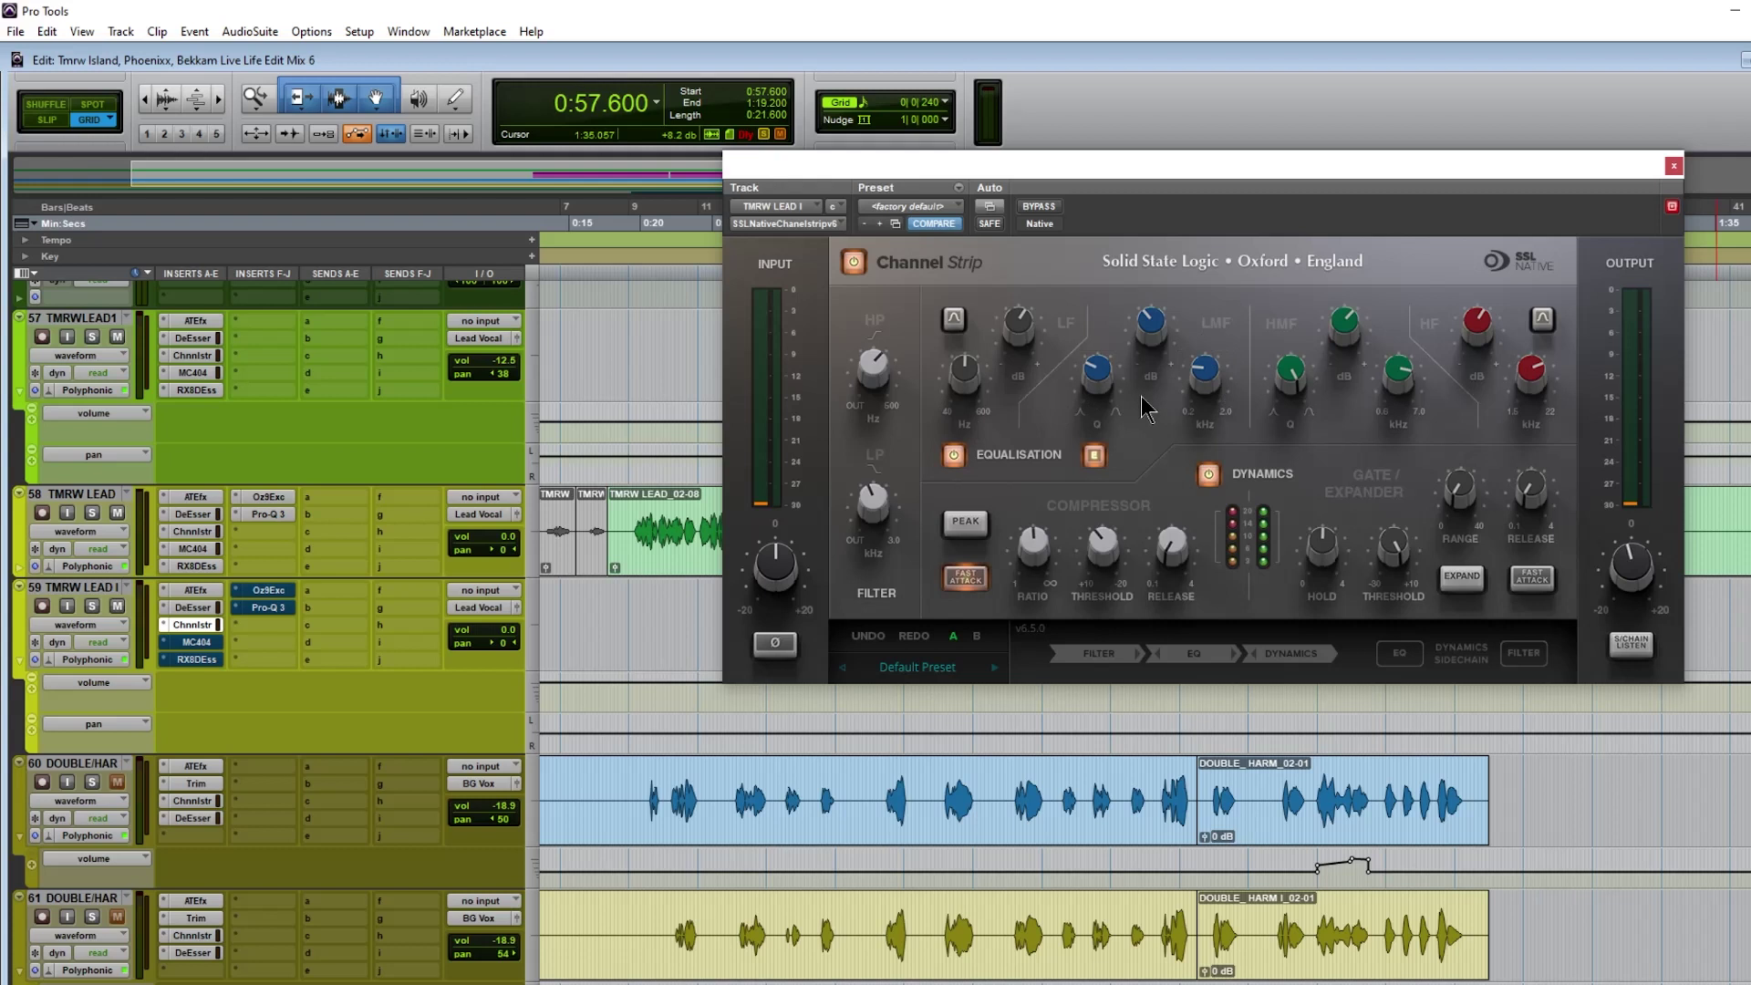
Step: Switch off the Channel Strip's dynamics and equalisation sections and audition the selected vocal
mouse_move(1344, 330)
mouse_move(1396, 381)
mouse_move(1536, 375)
click(1209, 473)
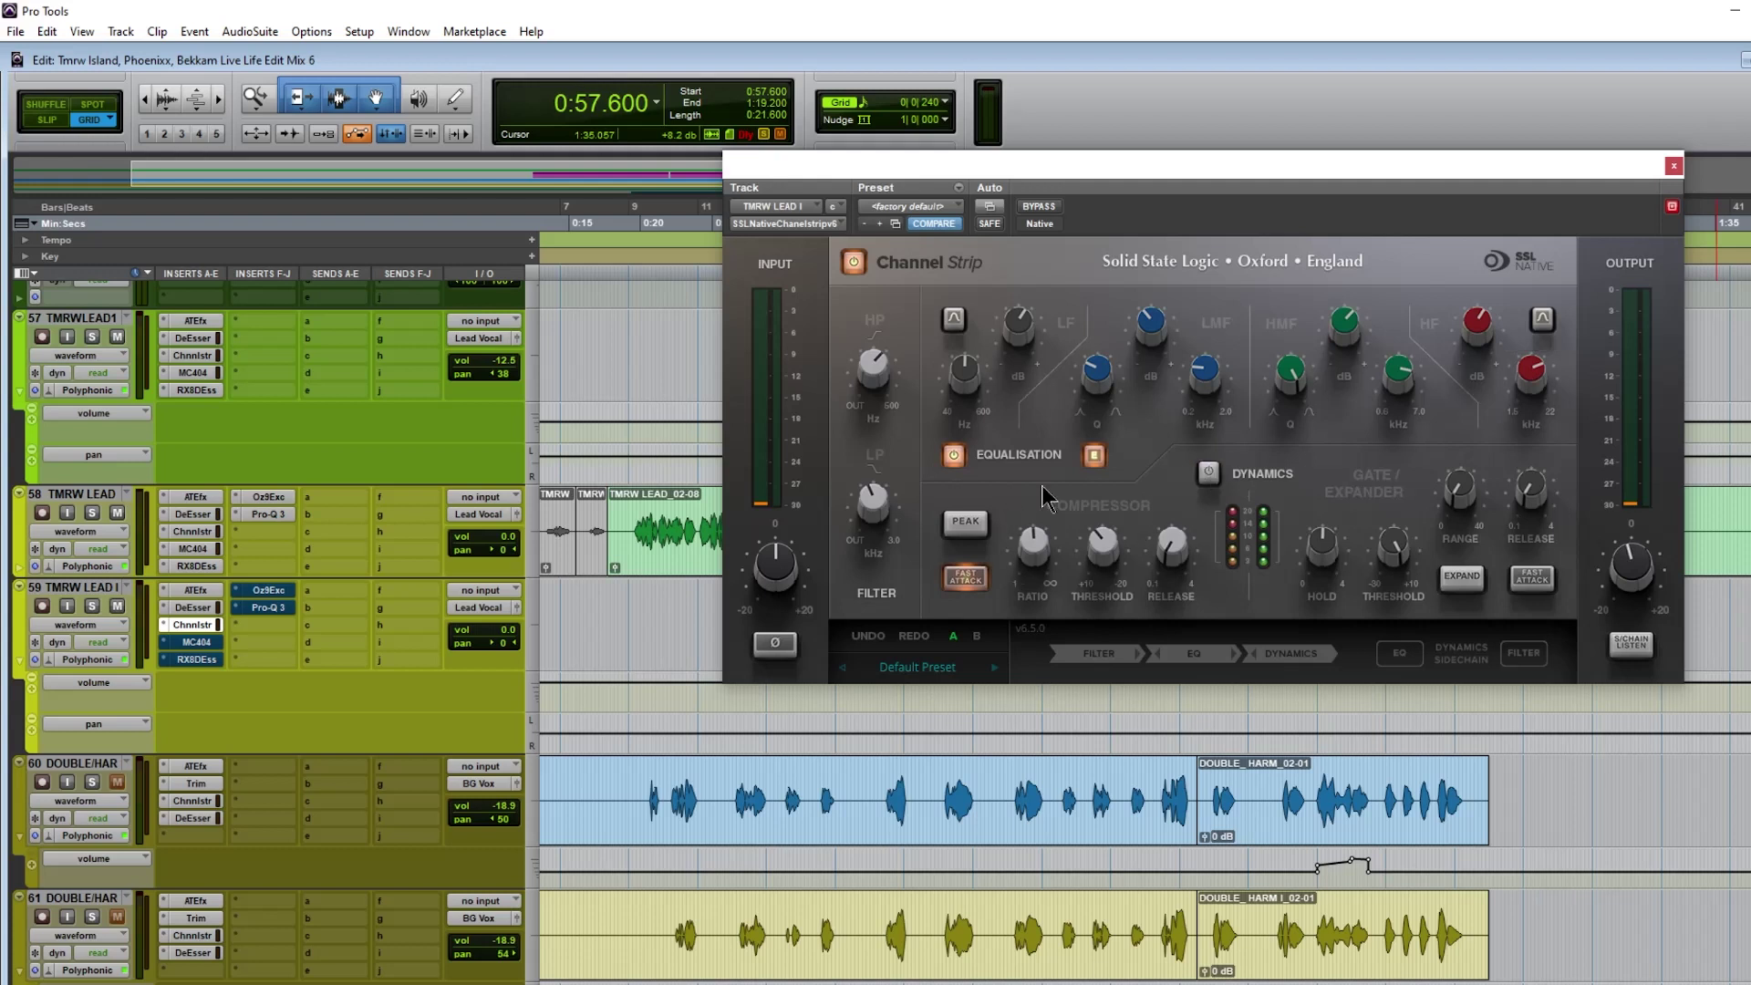
click(962, 463)
key(space)
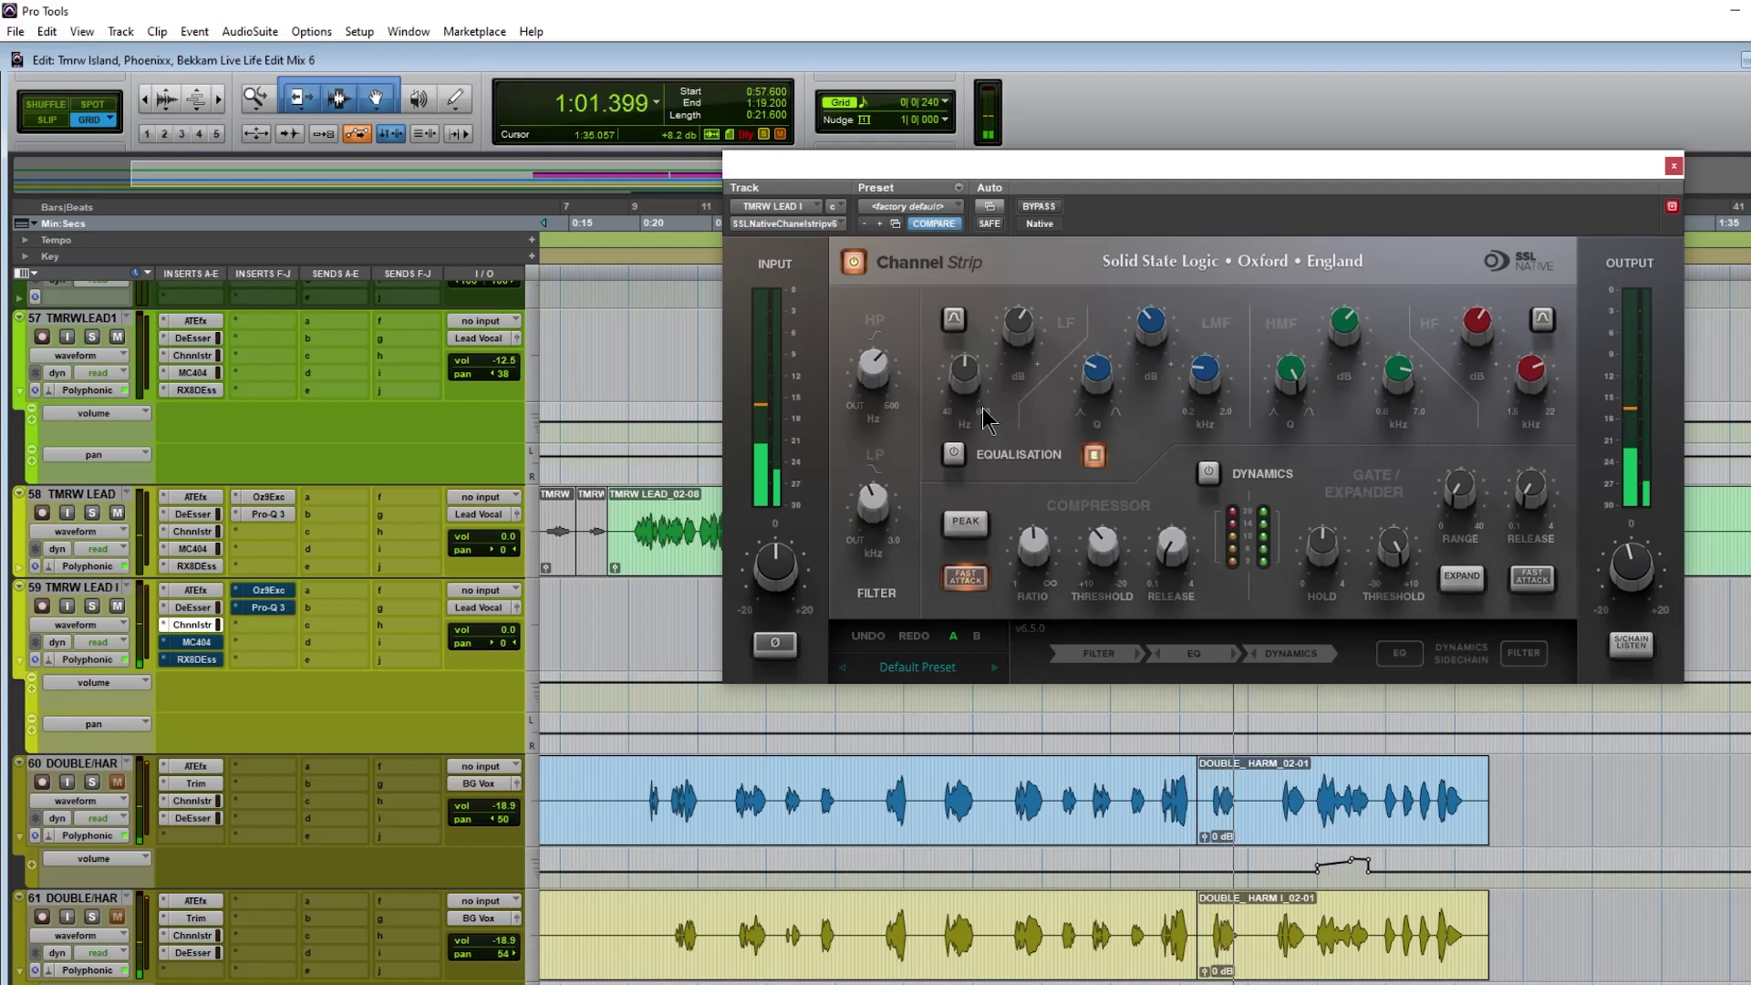
key(space)
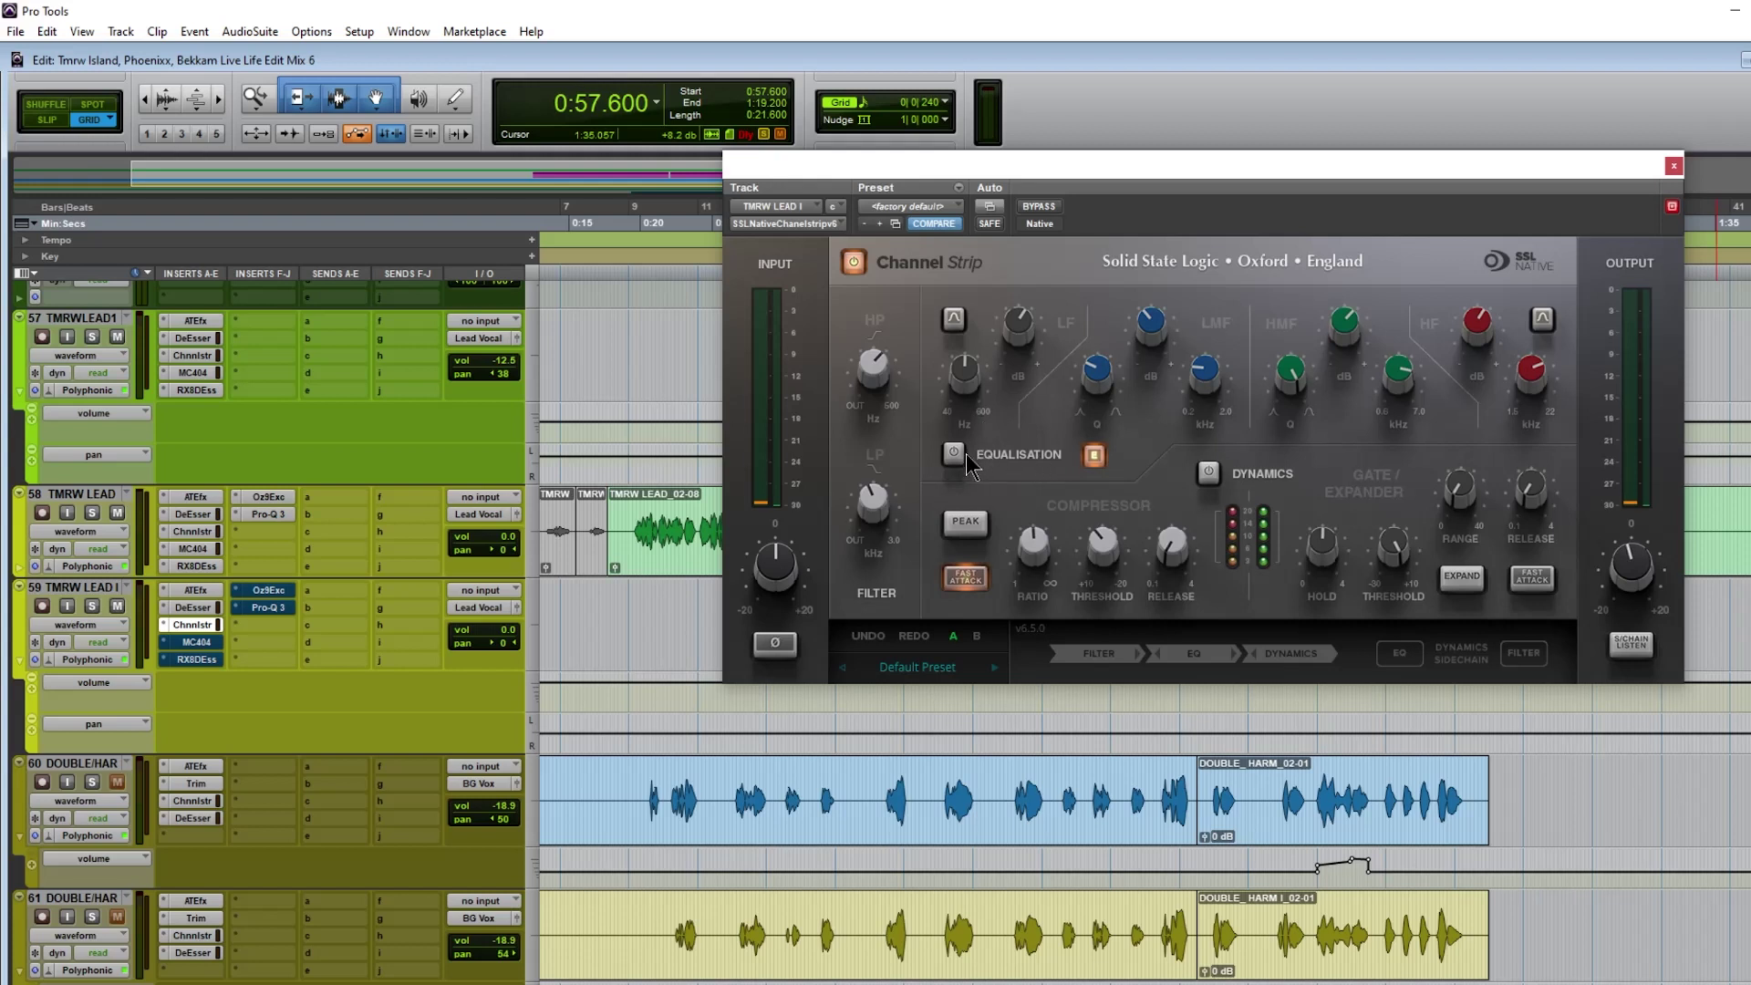
Step: Play the selected vocal again while comparing the Channel Strip's equalisation on and off, leaving it on
key(space)
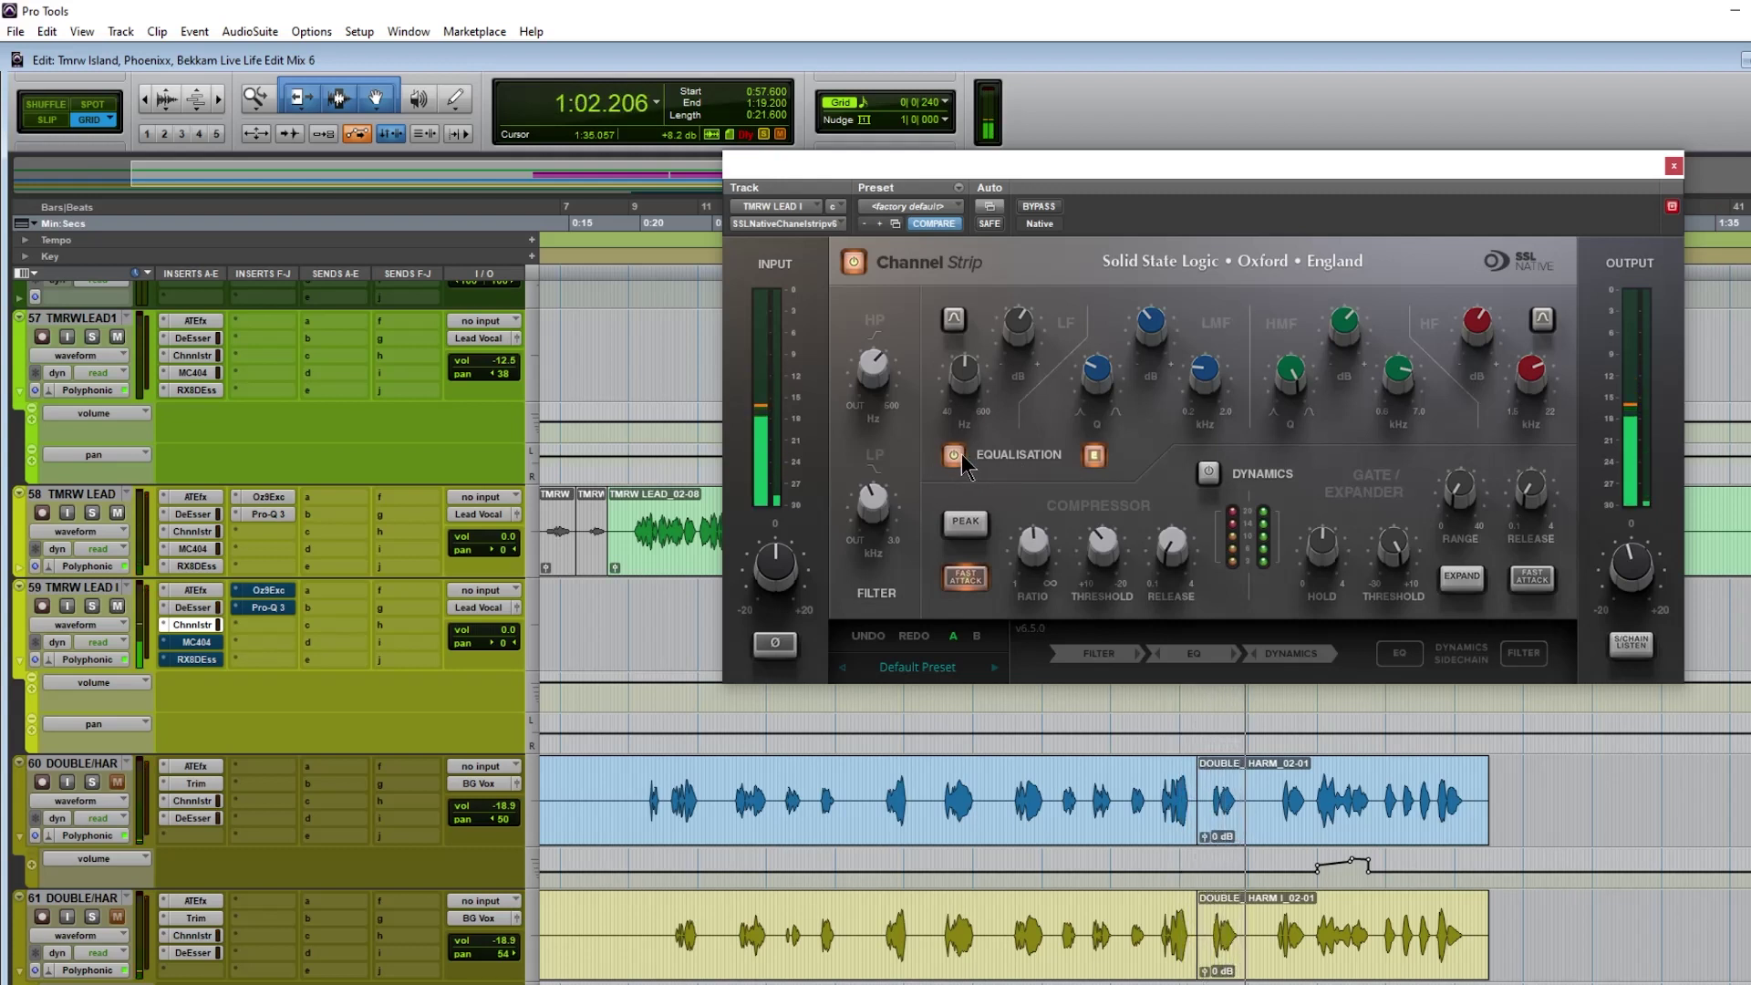
click(961, 453)
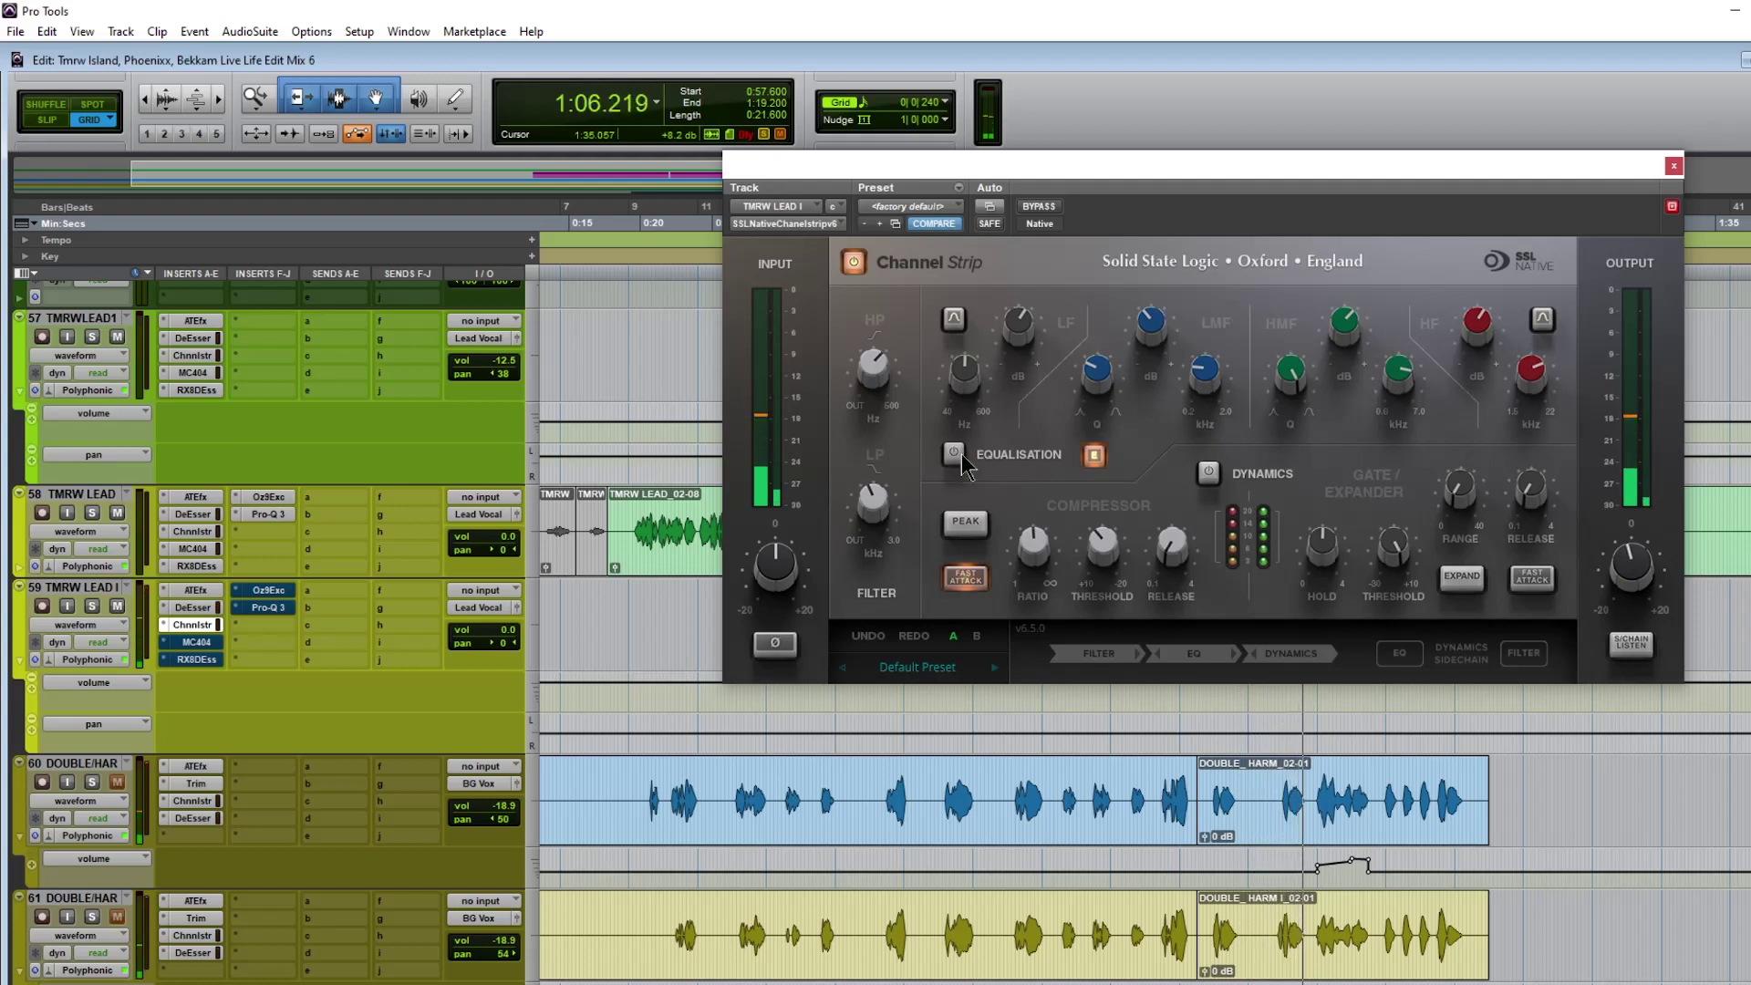
click(961, 453)
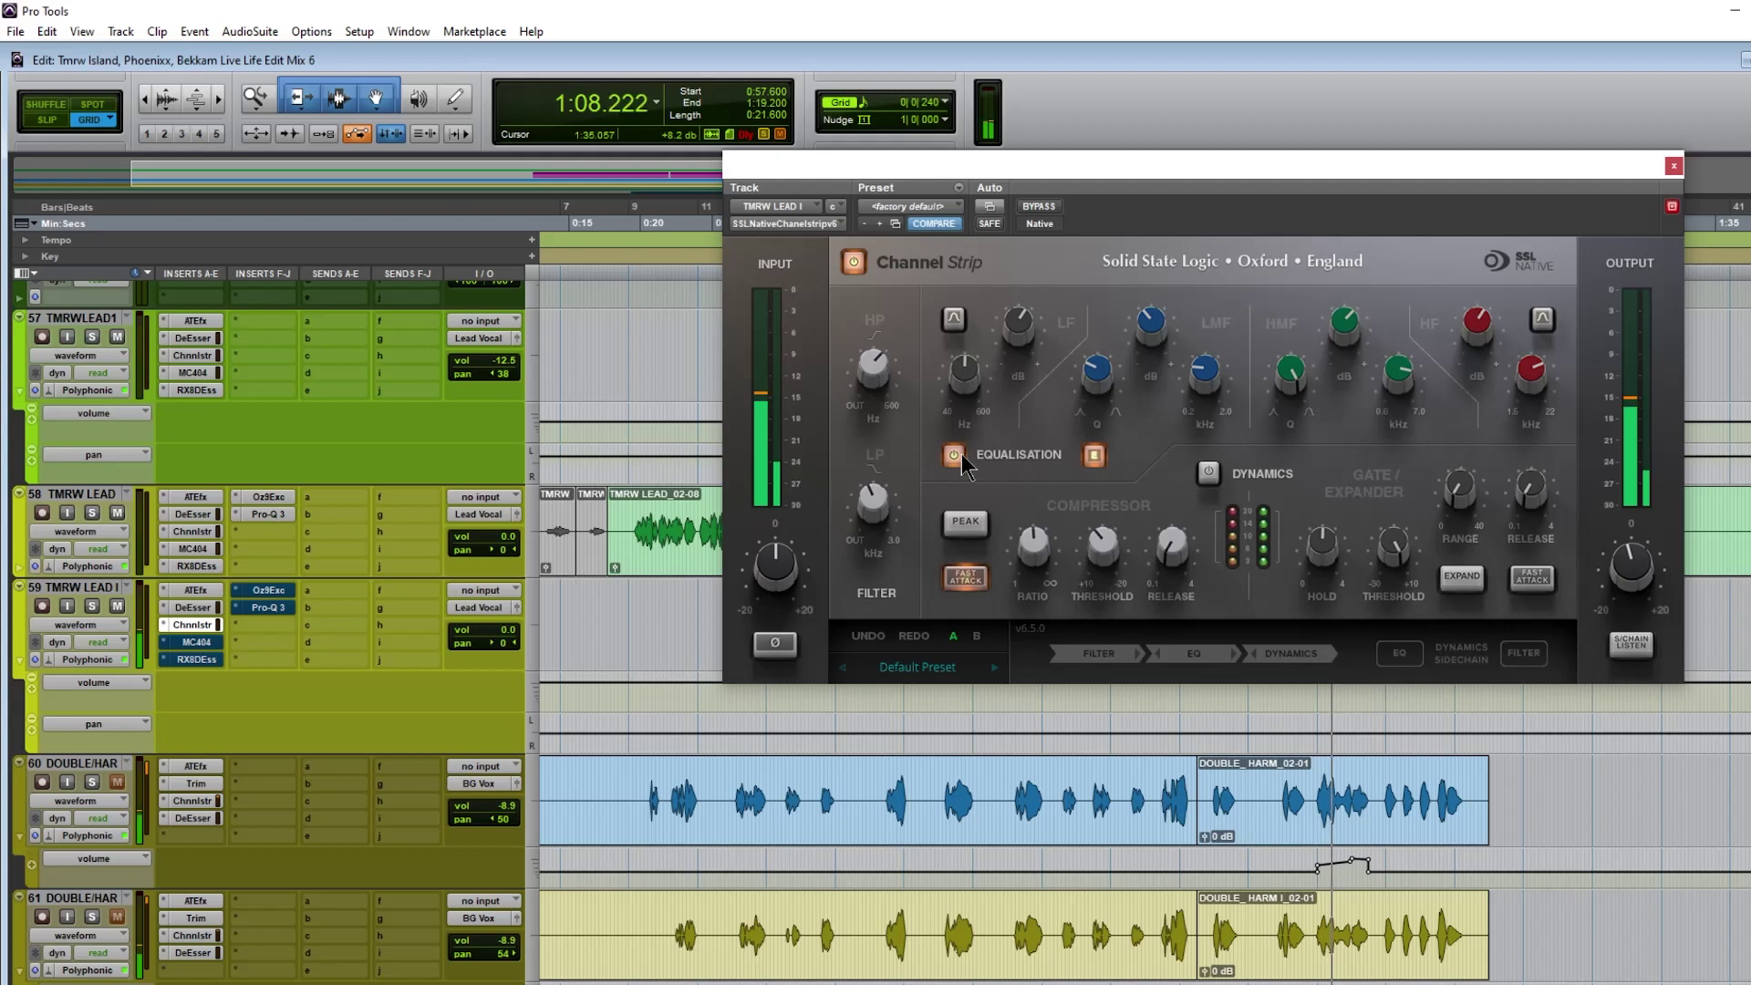
key(space)
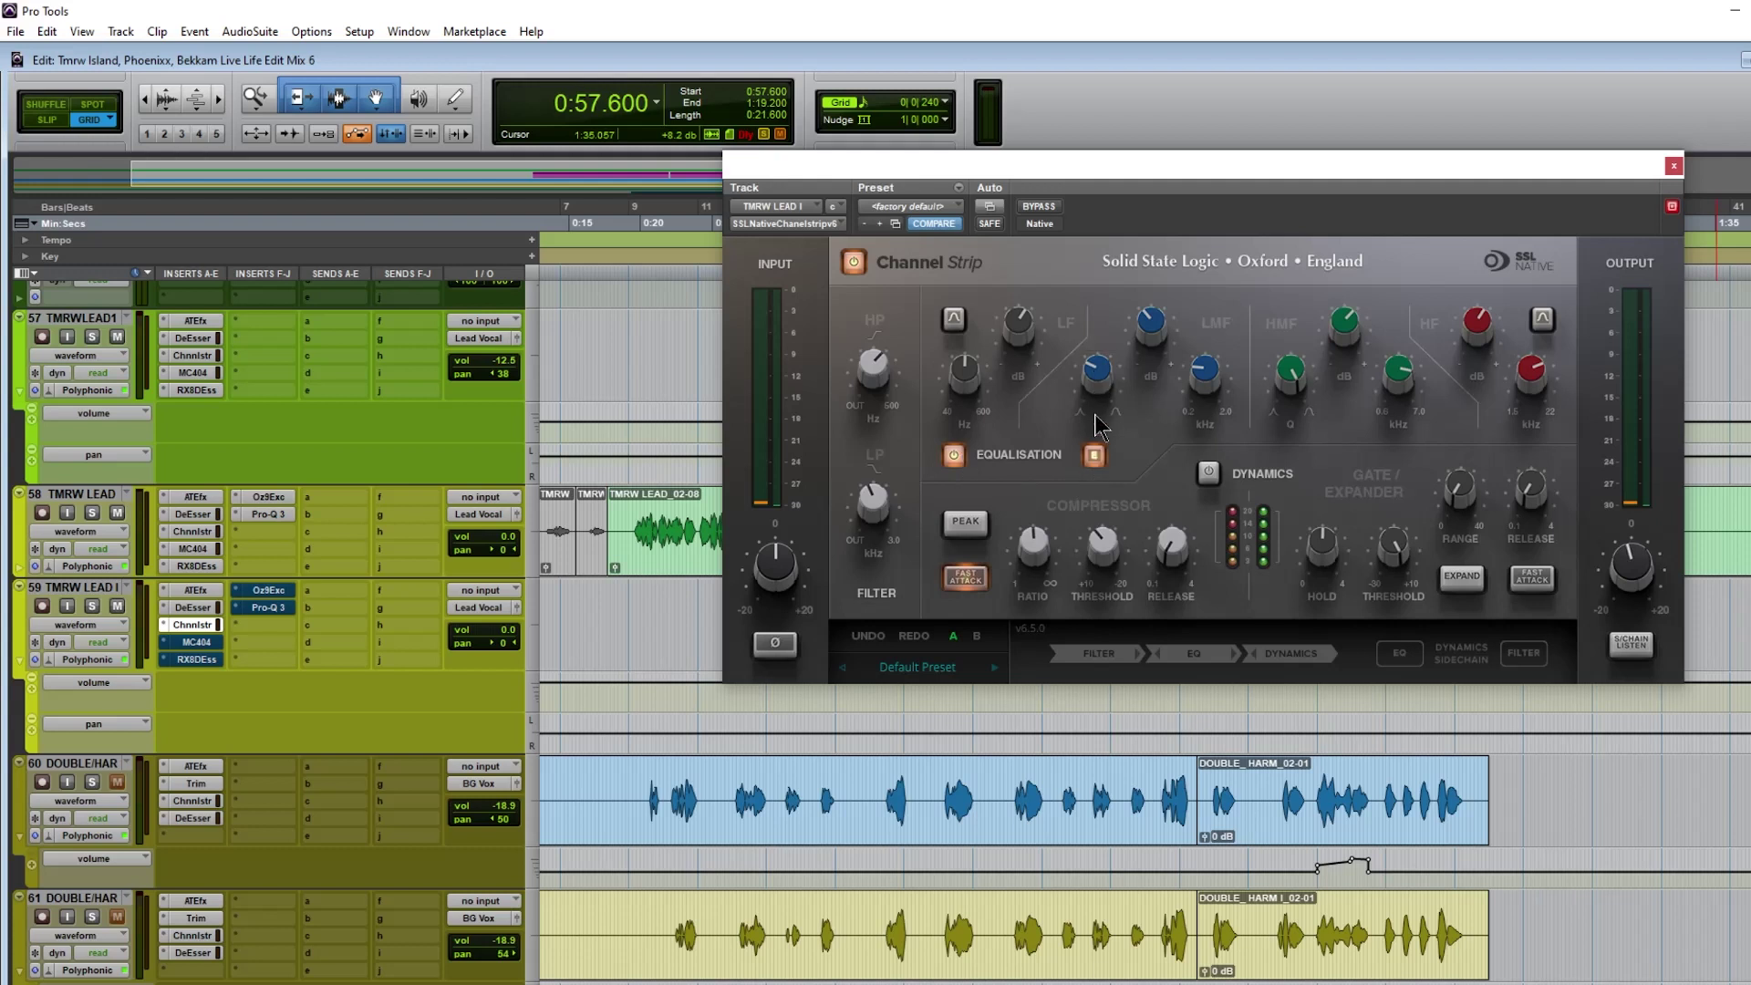
Step: Check the EQ band settings, switch the Channel Strip's dynamics section back on, and audition the selected vocal
mouse_move(1207, 365)
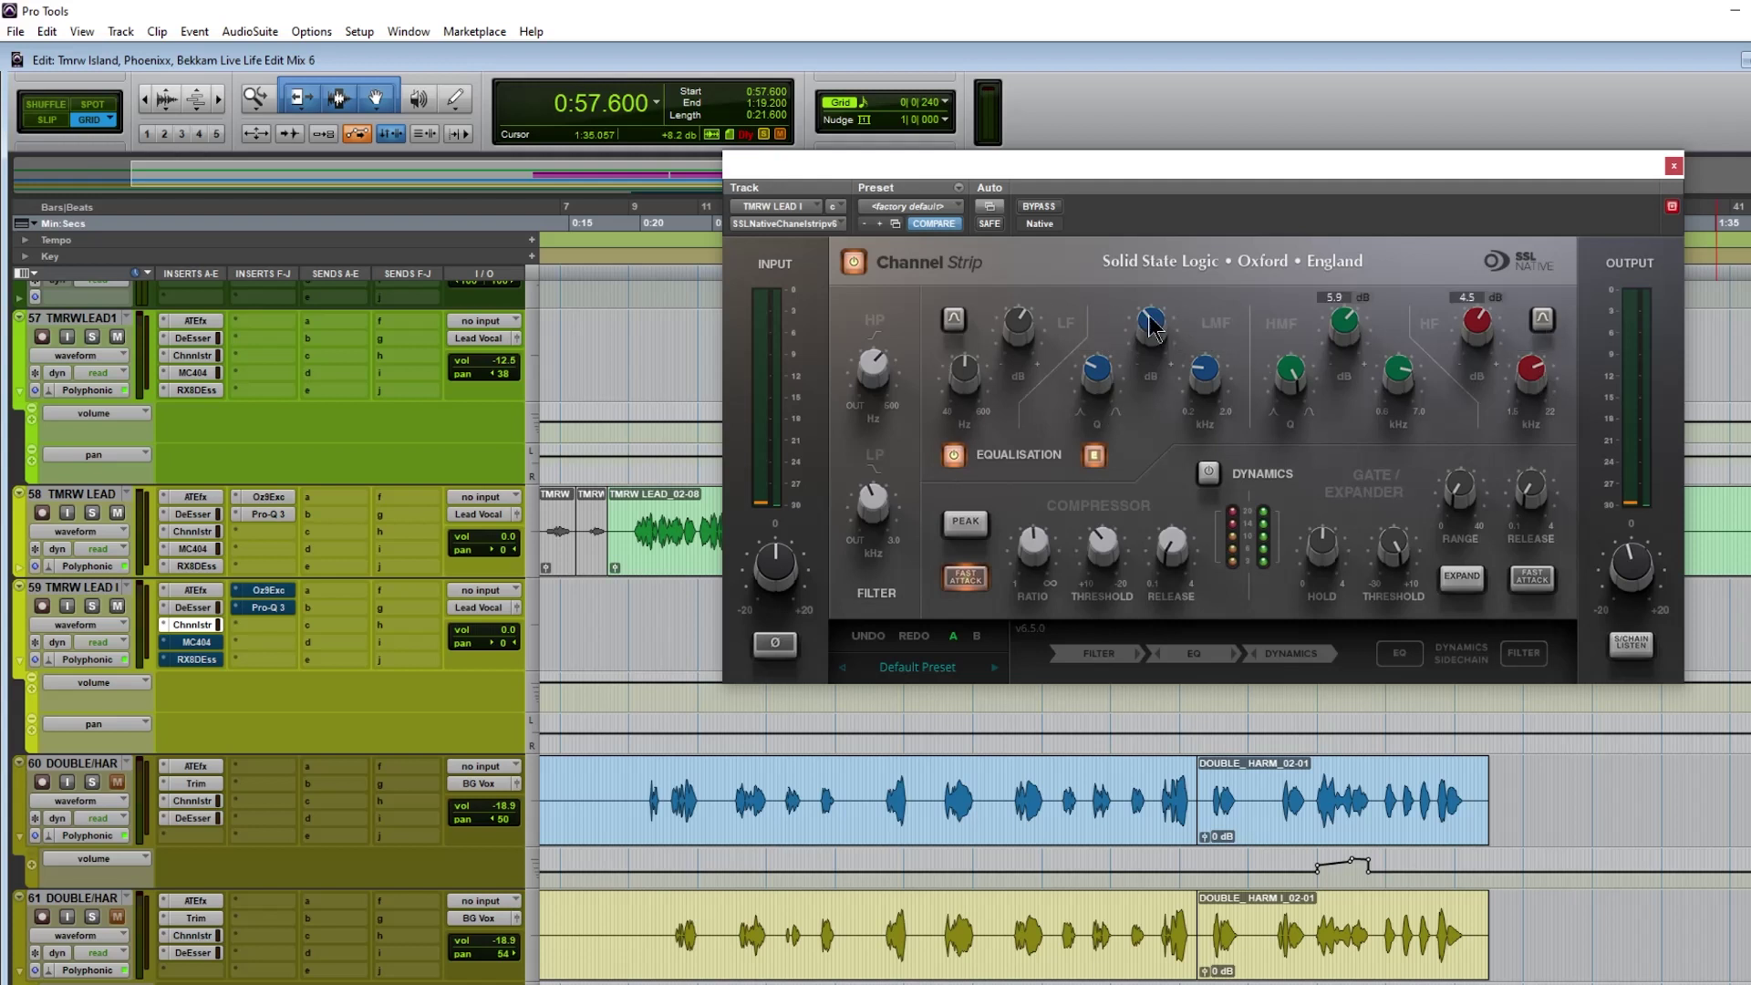
click(1094, 455)
click(1207, 472)
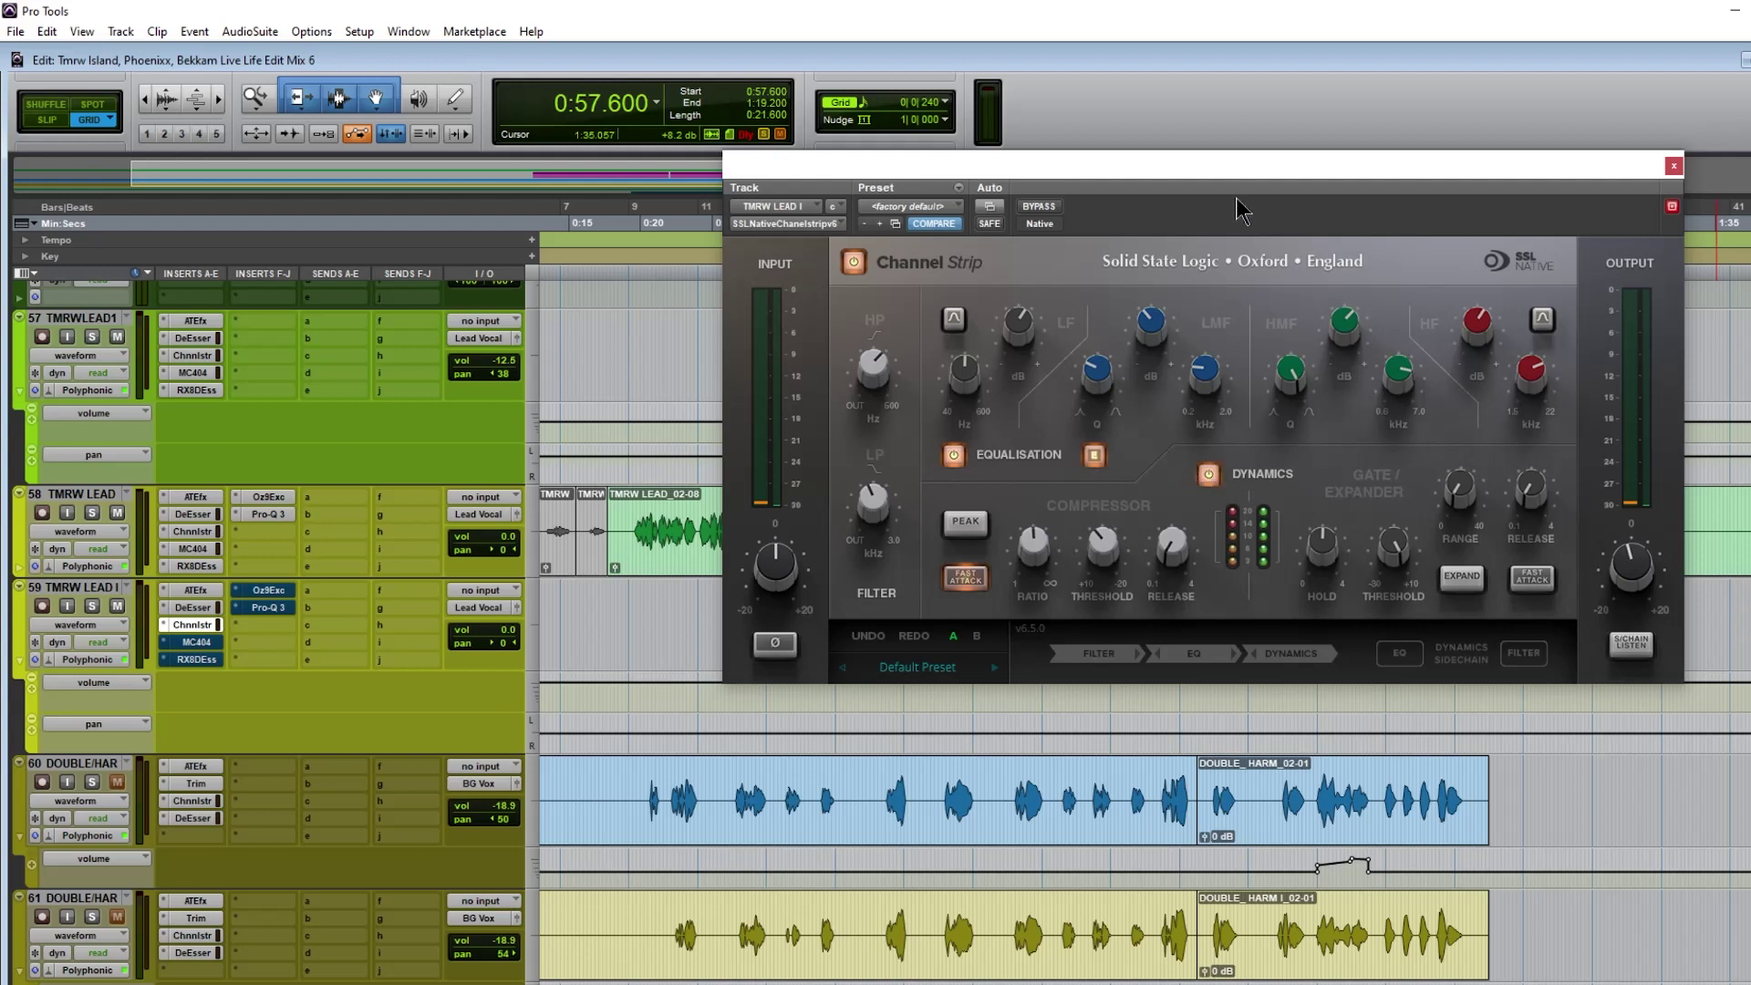
drag(1246, 180, 1182, 146)
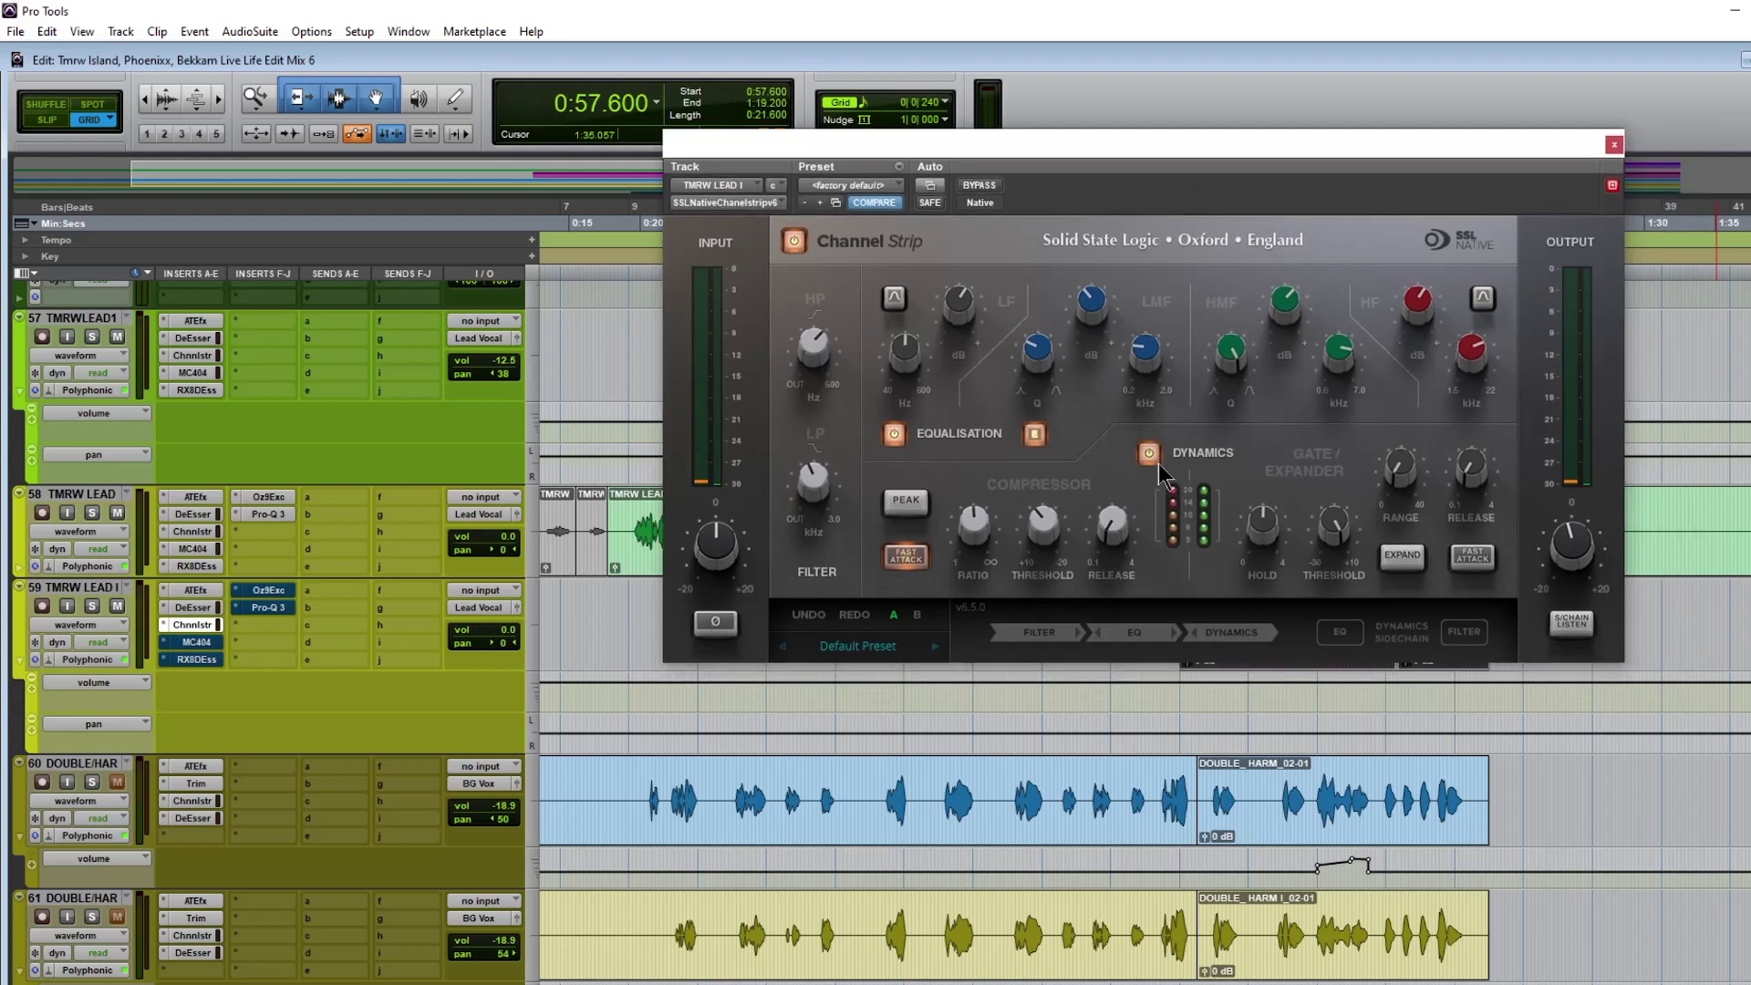
drag(1251, 155, 1250, 186)
key(space)
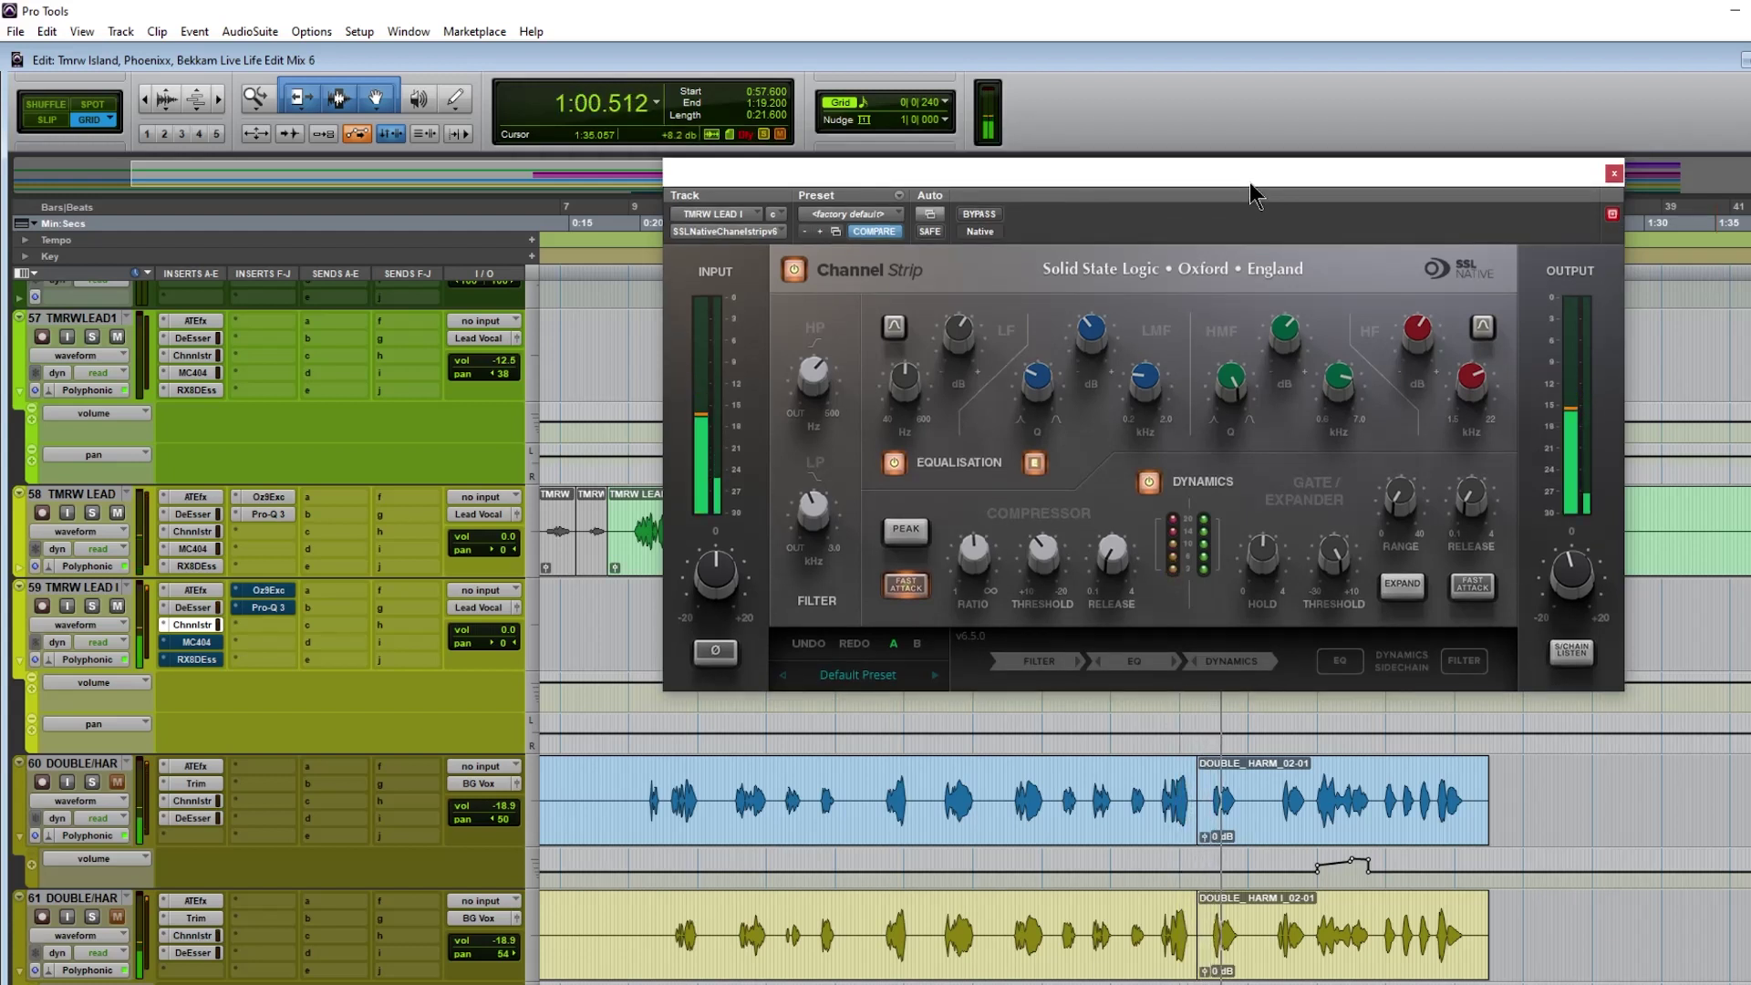
key(space)
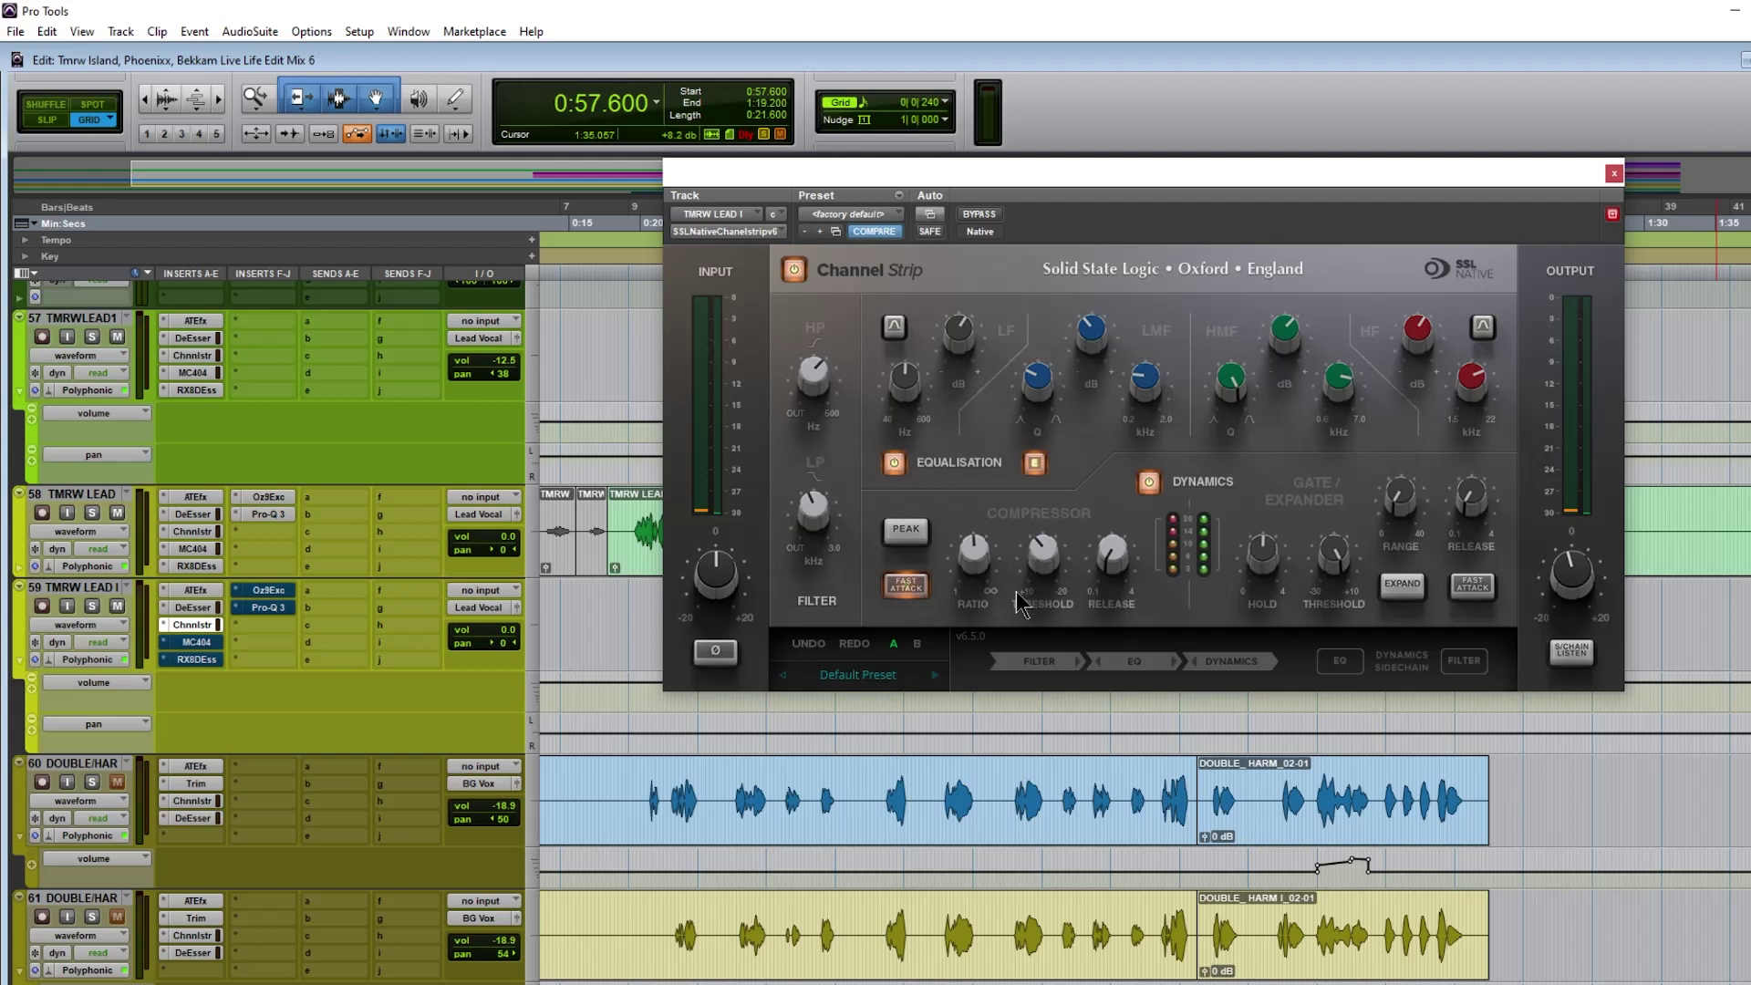
Step: Compare the selected vocal with the Channel Strip's dynamics off and on during playback, and close the plug-in with dynamics on
mouse_move(1575, 563)
mouse_move(974, 570)
drag(1279, 172, 1261, 146)
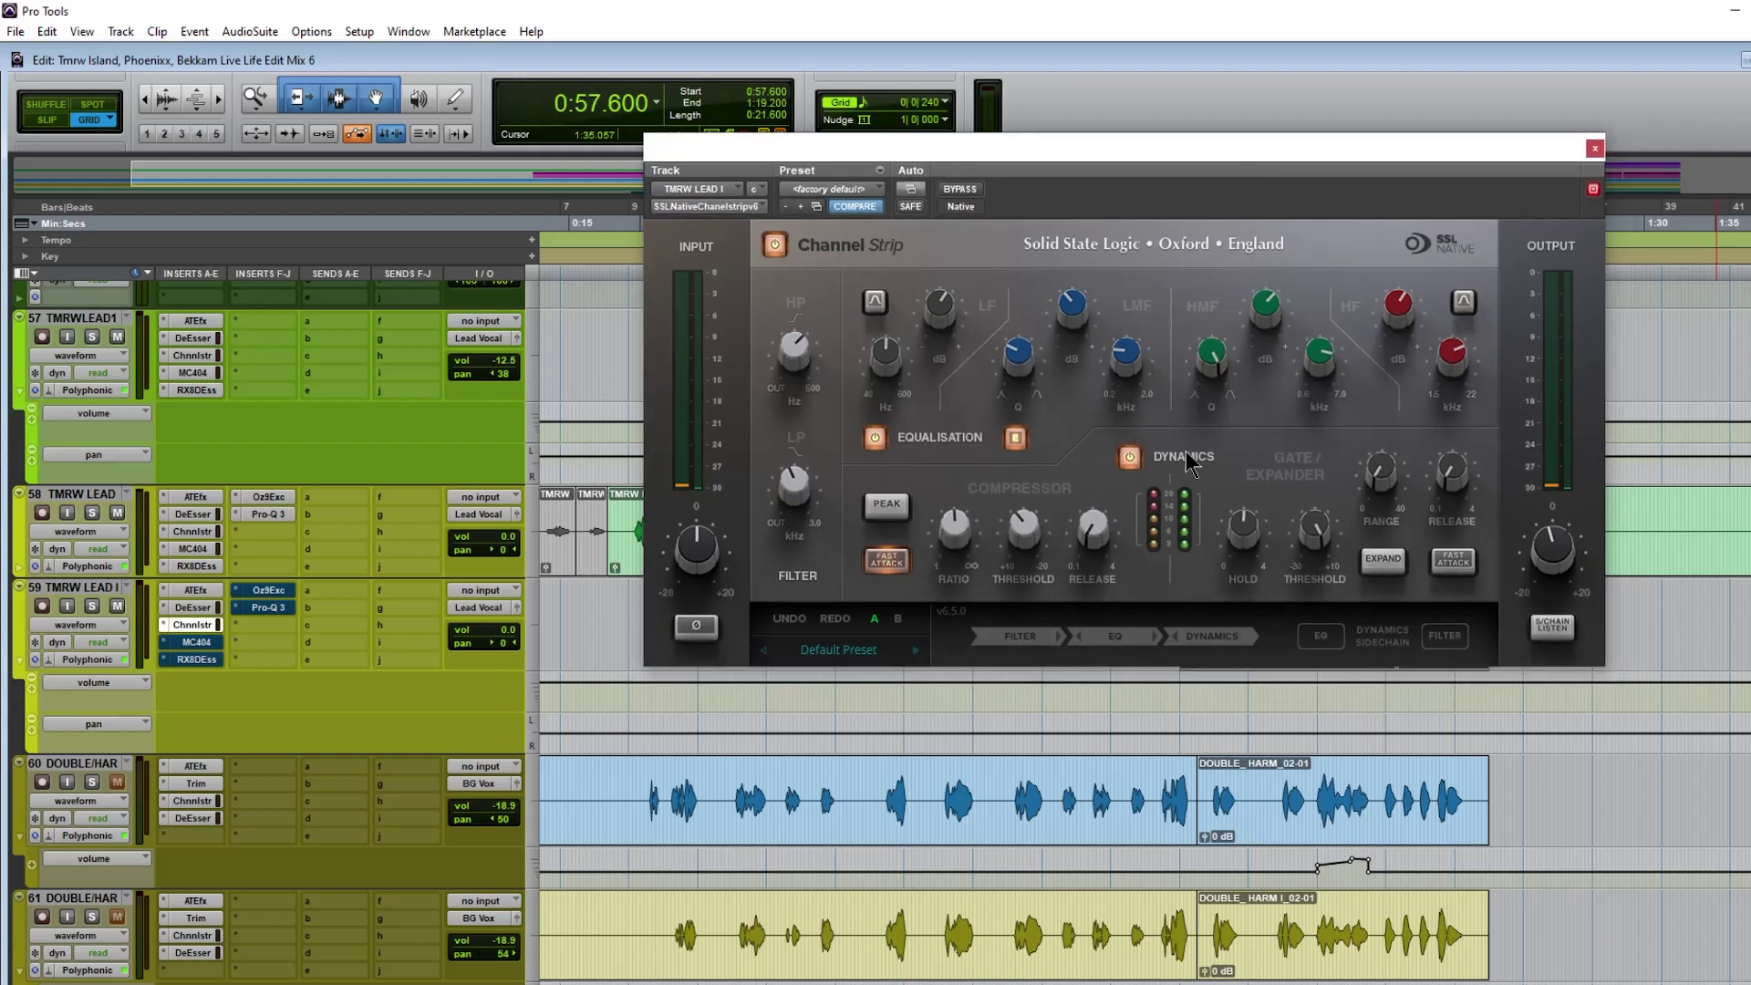
key(space)
click(1130, 458)
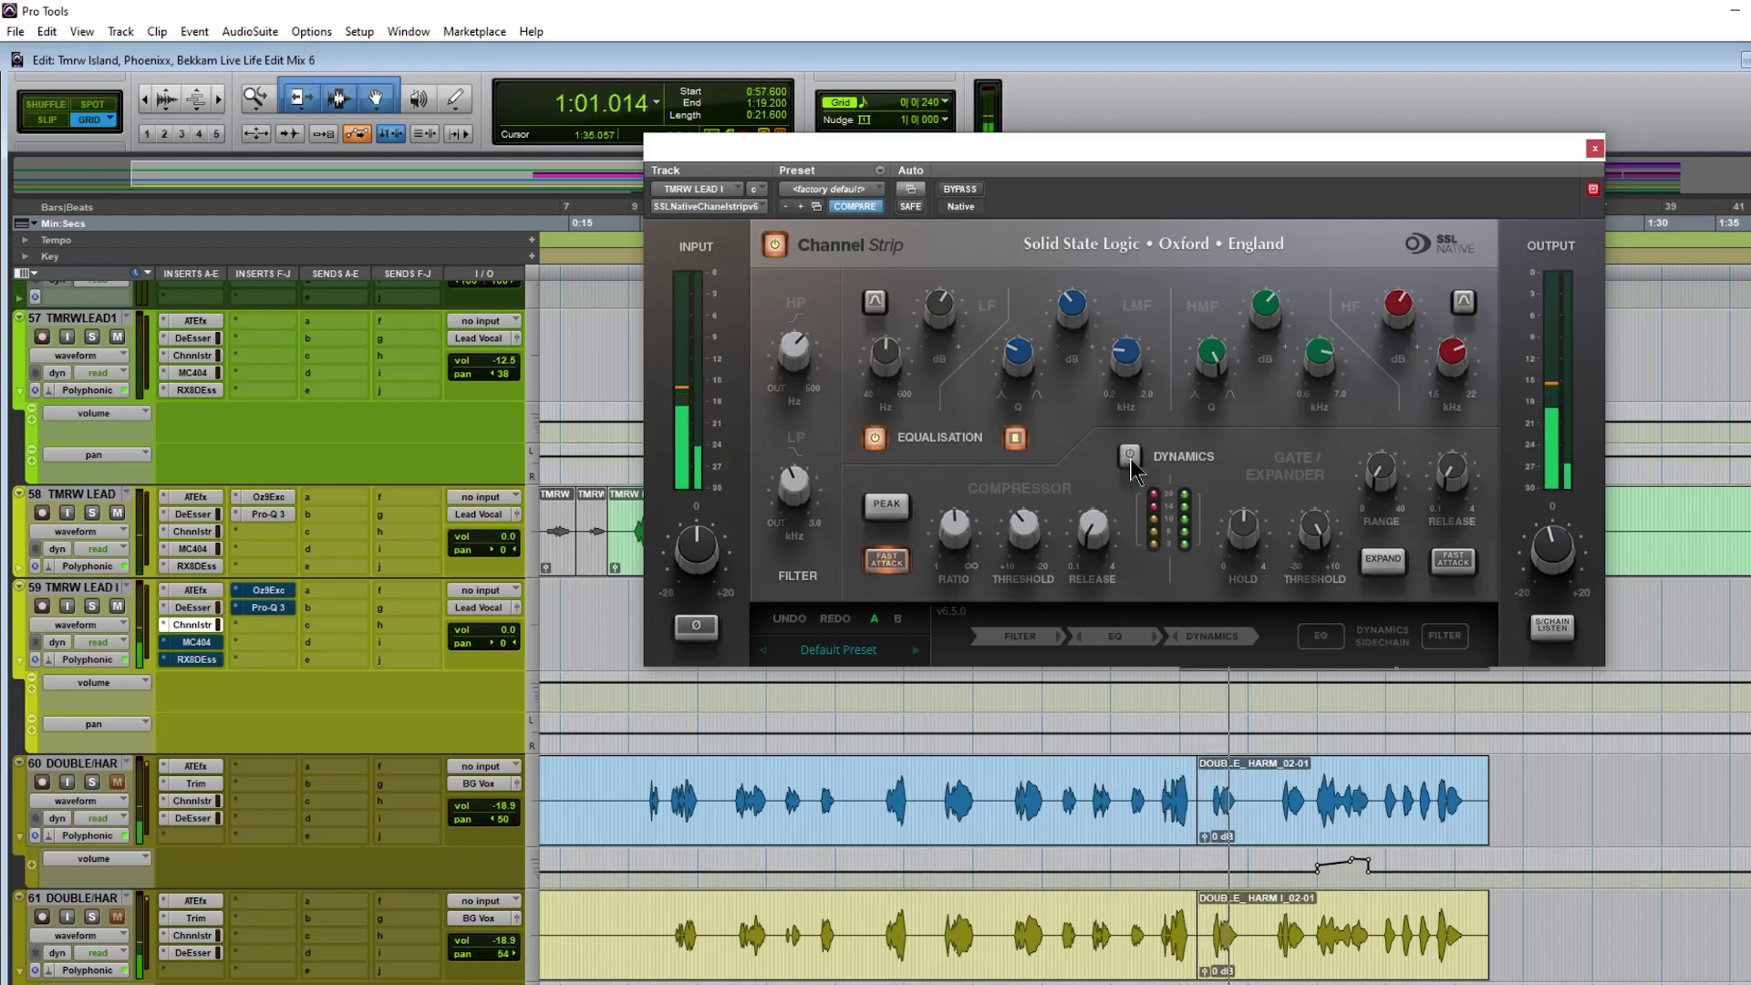
click(1130, 457)
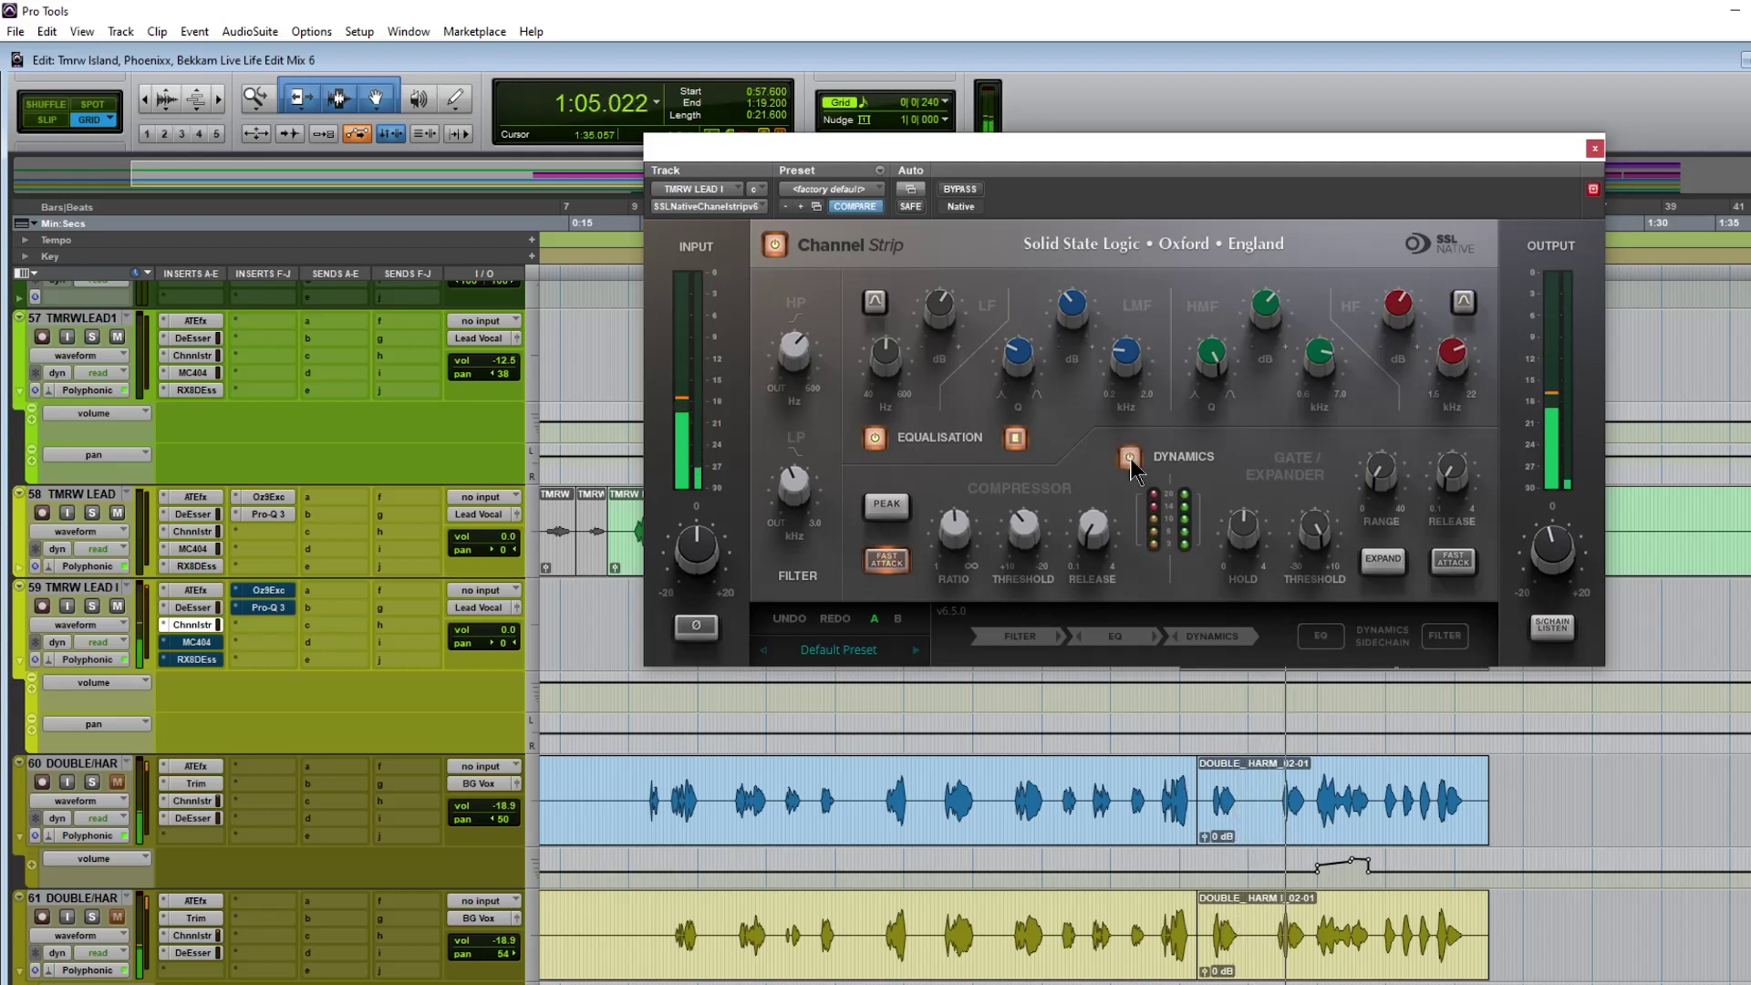
key(space)
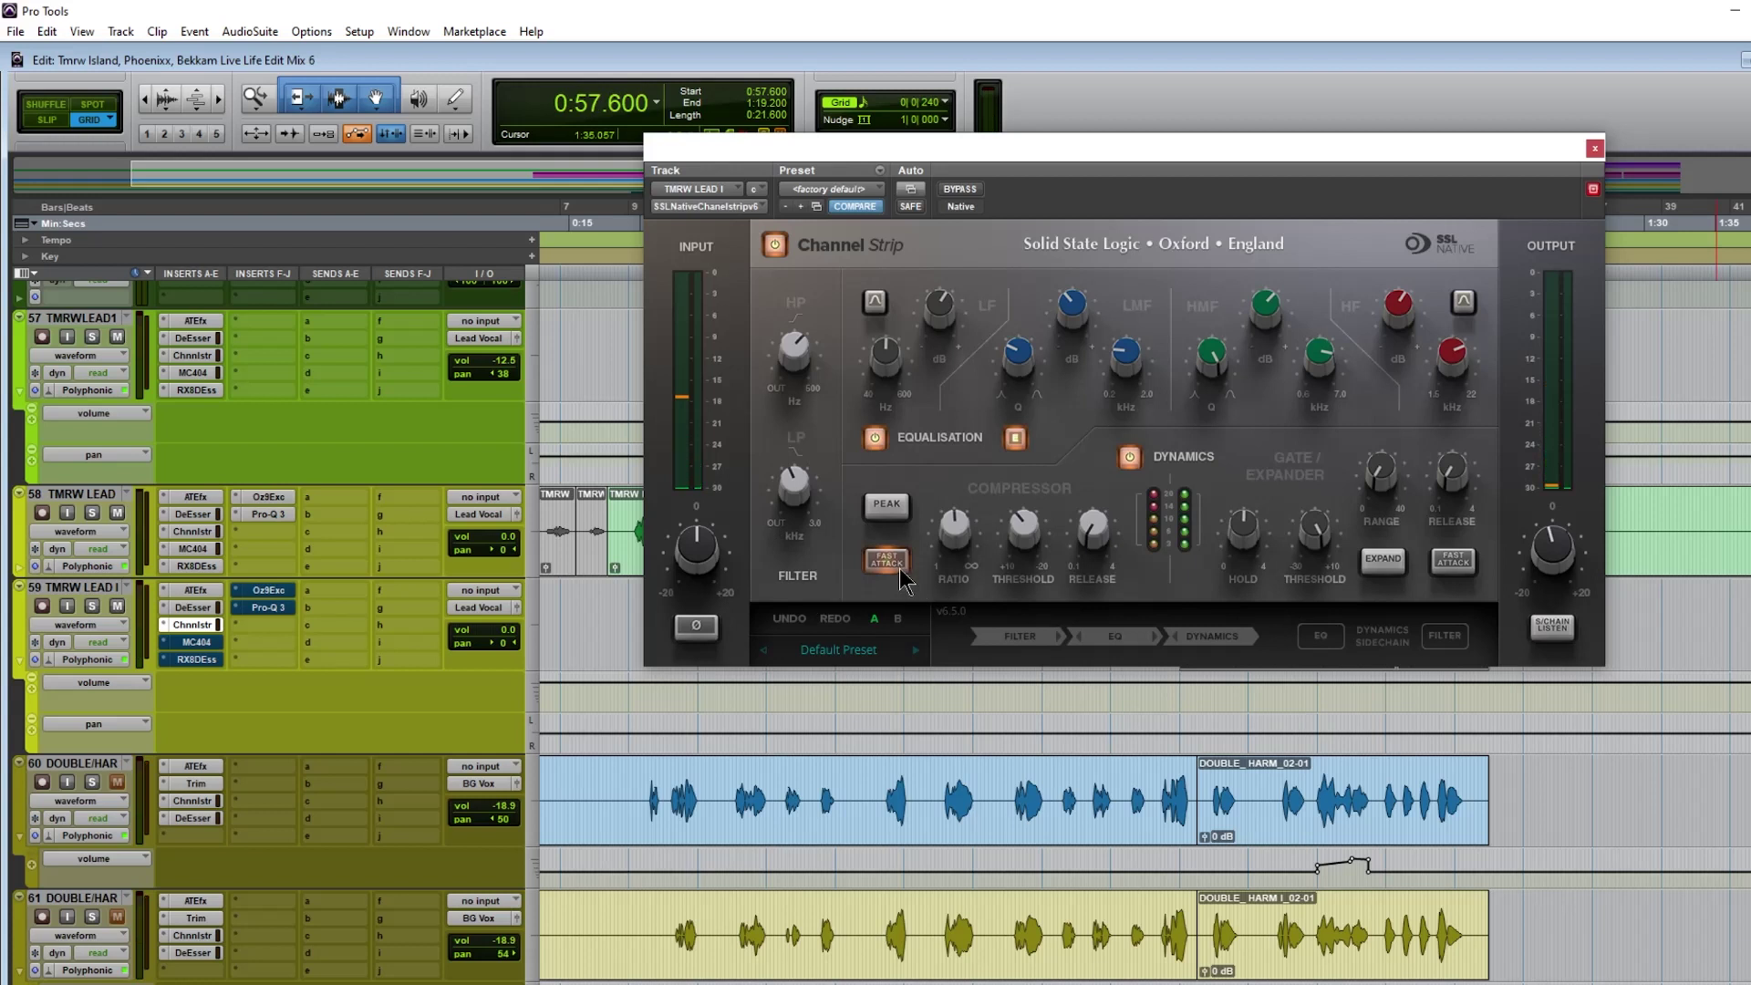
click(899, 570)
click(1595, 148)
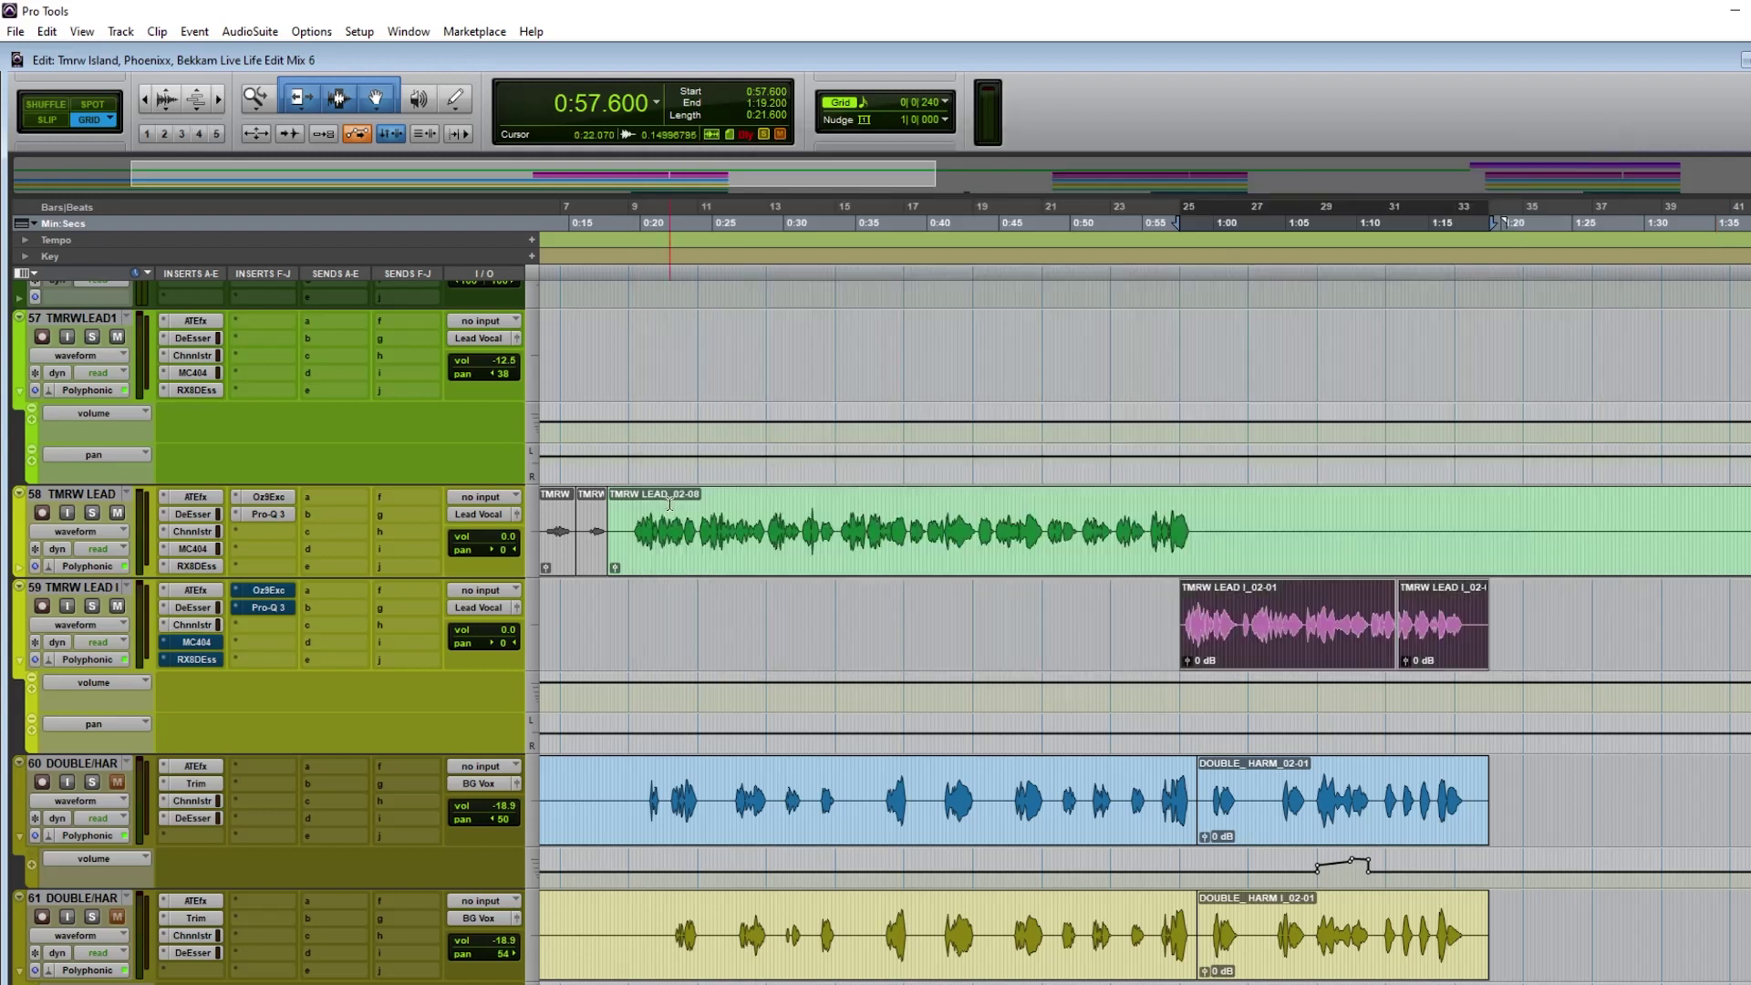
Step: Open the MC404 multi-band compressor on the TMRW LEAD I track and take it out of bypass
click(199, 642)
drag(1119, 163, 1121, 165)
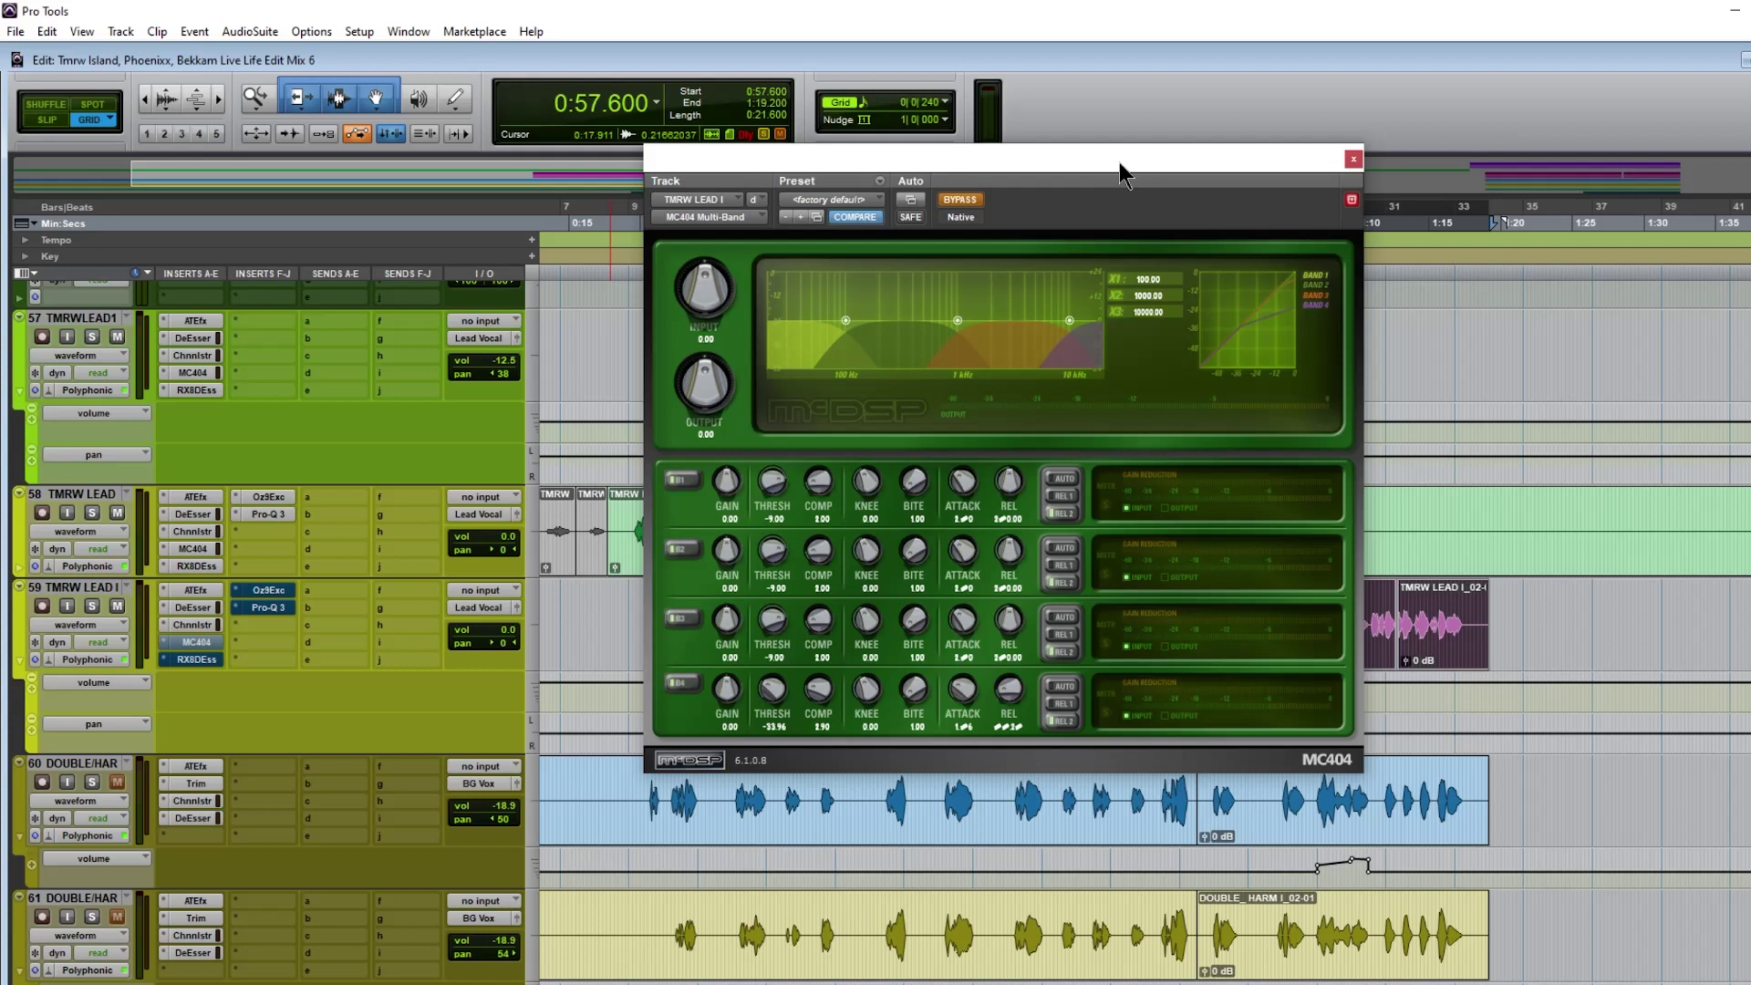
drag(1122, 172, 1208, 136)
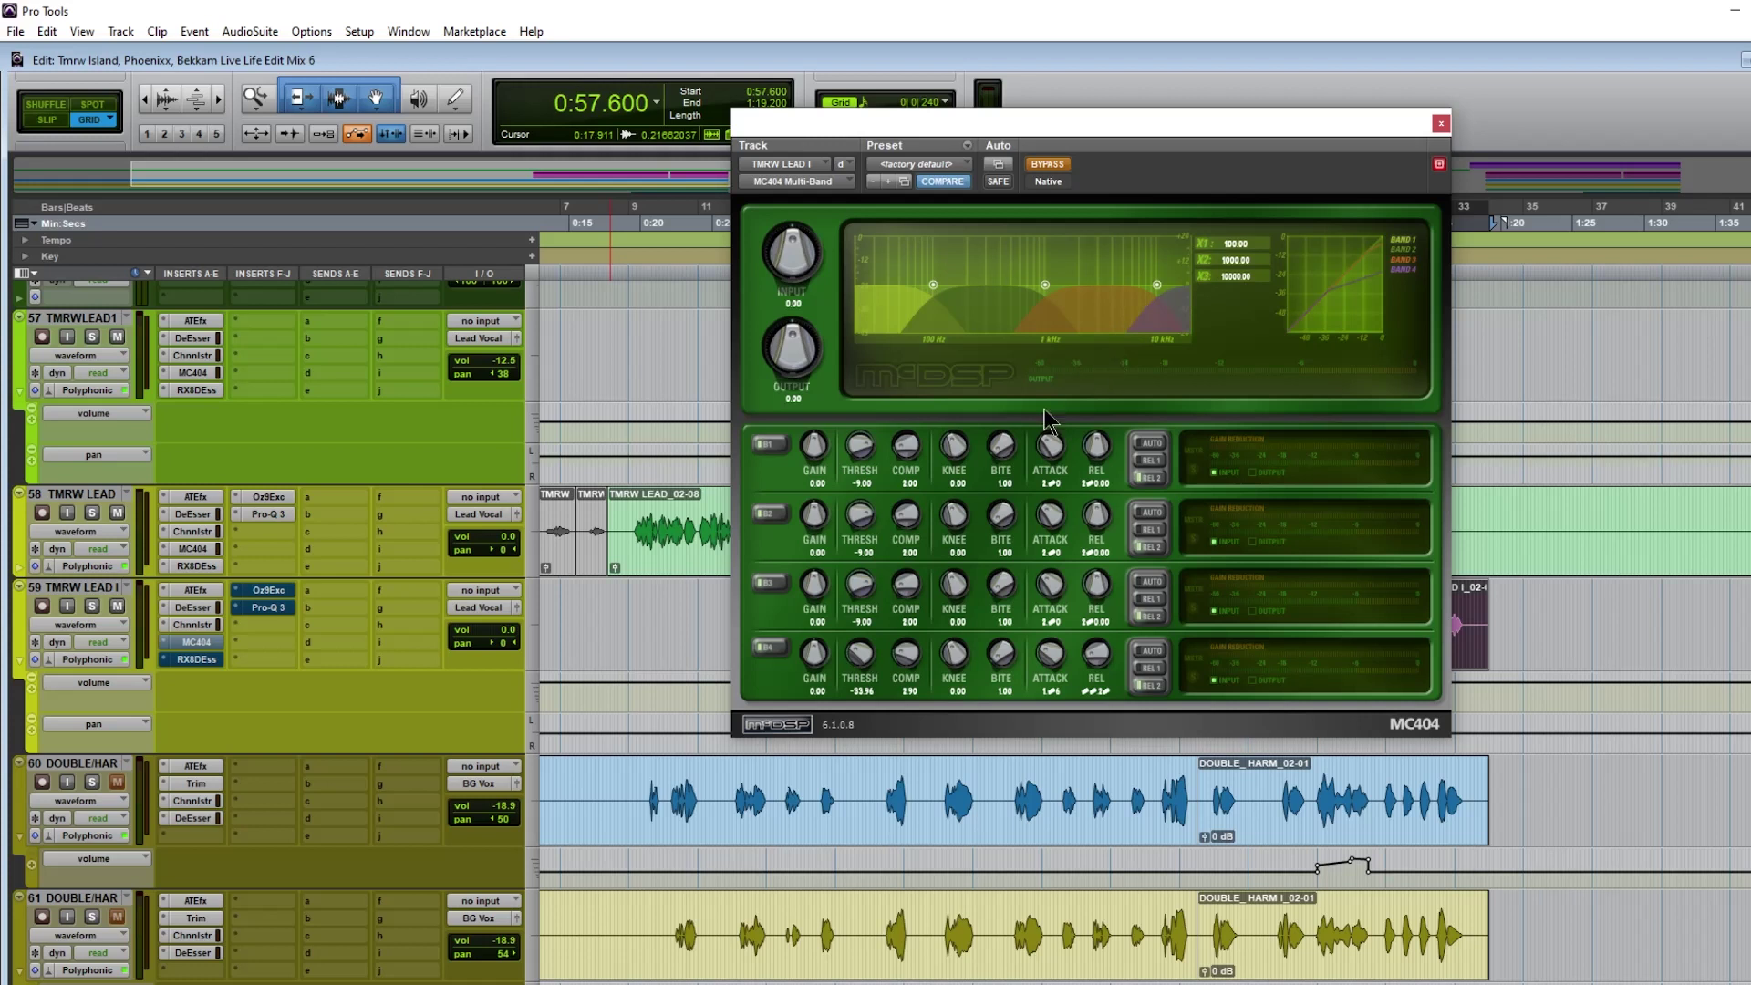
click(1048, 165)
drag(1131, 128, 1129, 172)
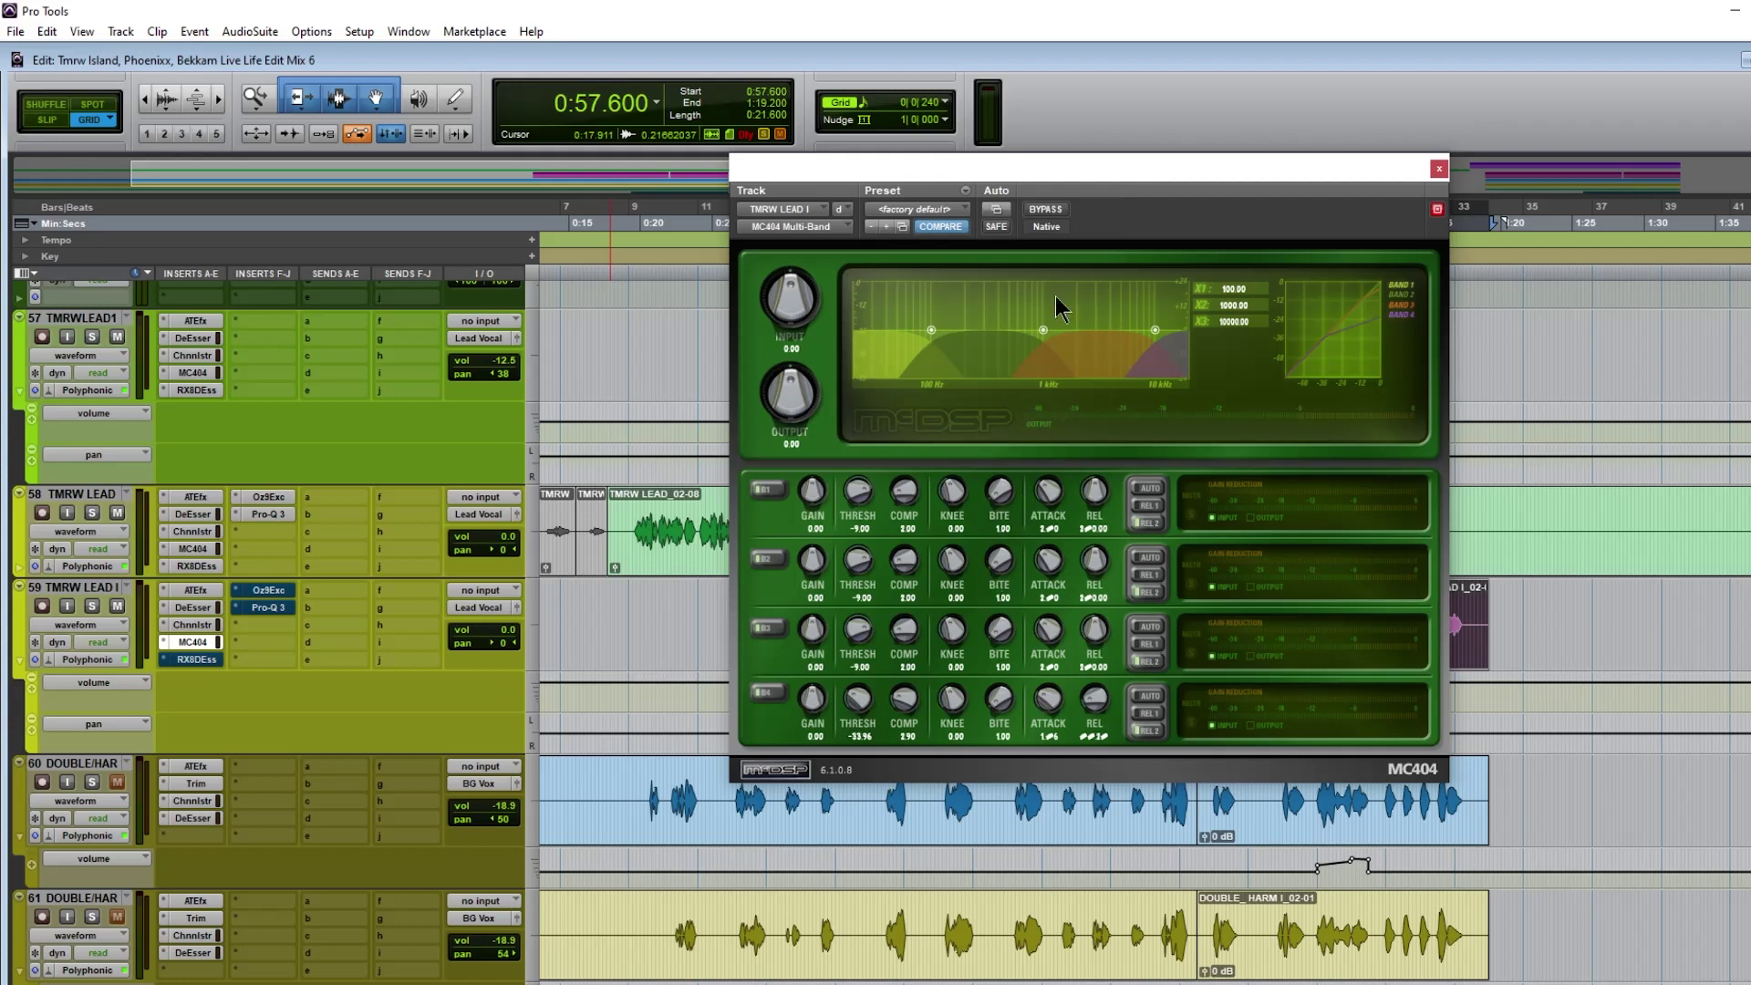
Step: Audition the selected vocal with the MC404 active and close the plug-in
drag(1199, 160, 1154, 154)
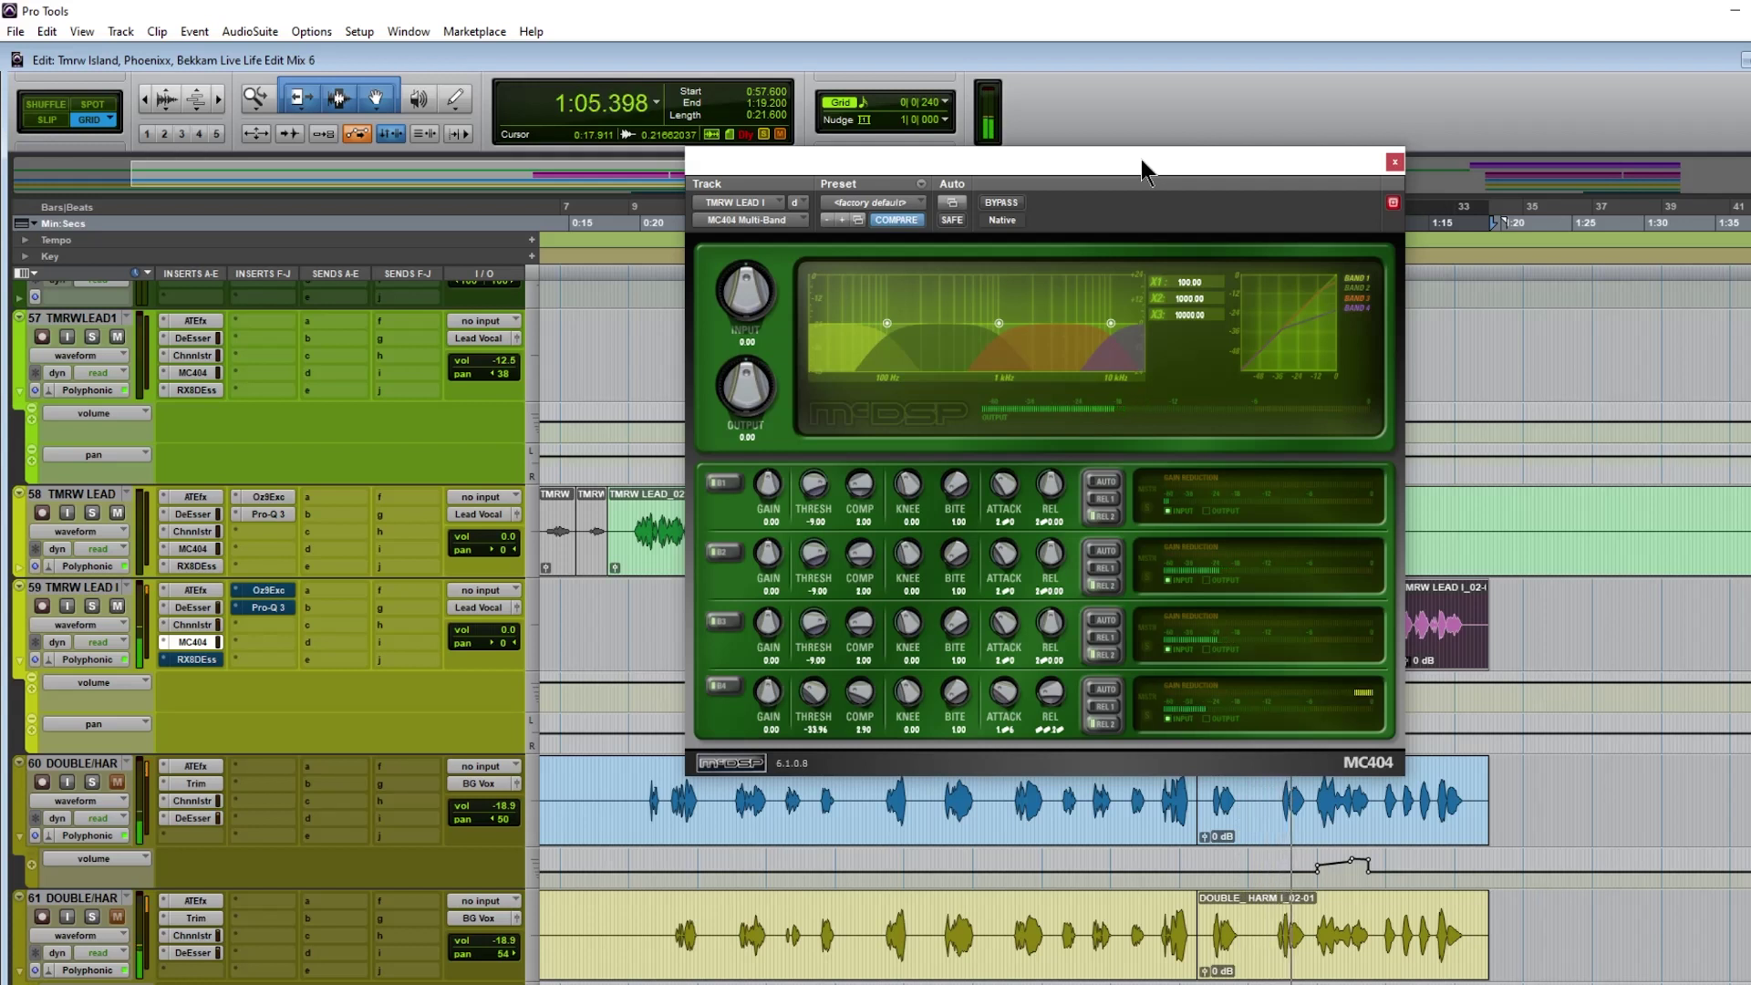
key(space)
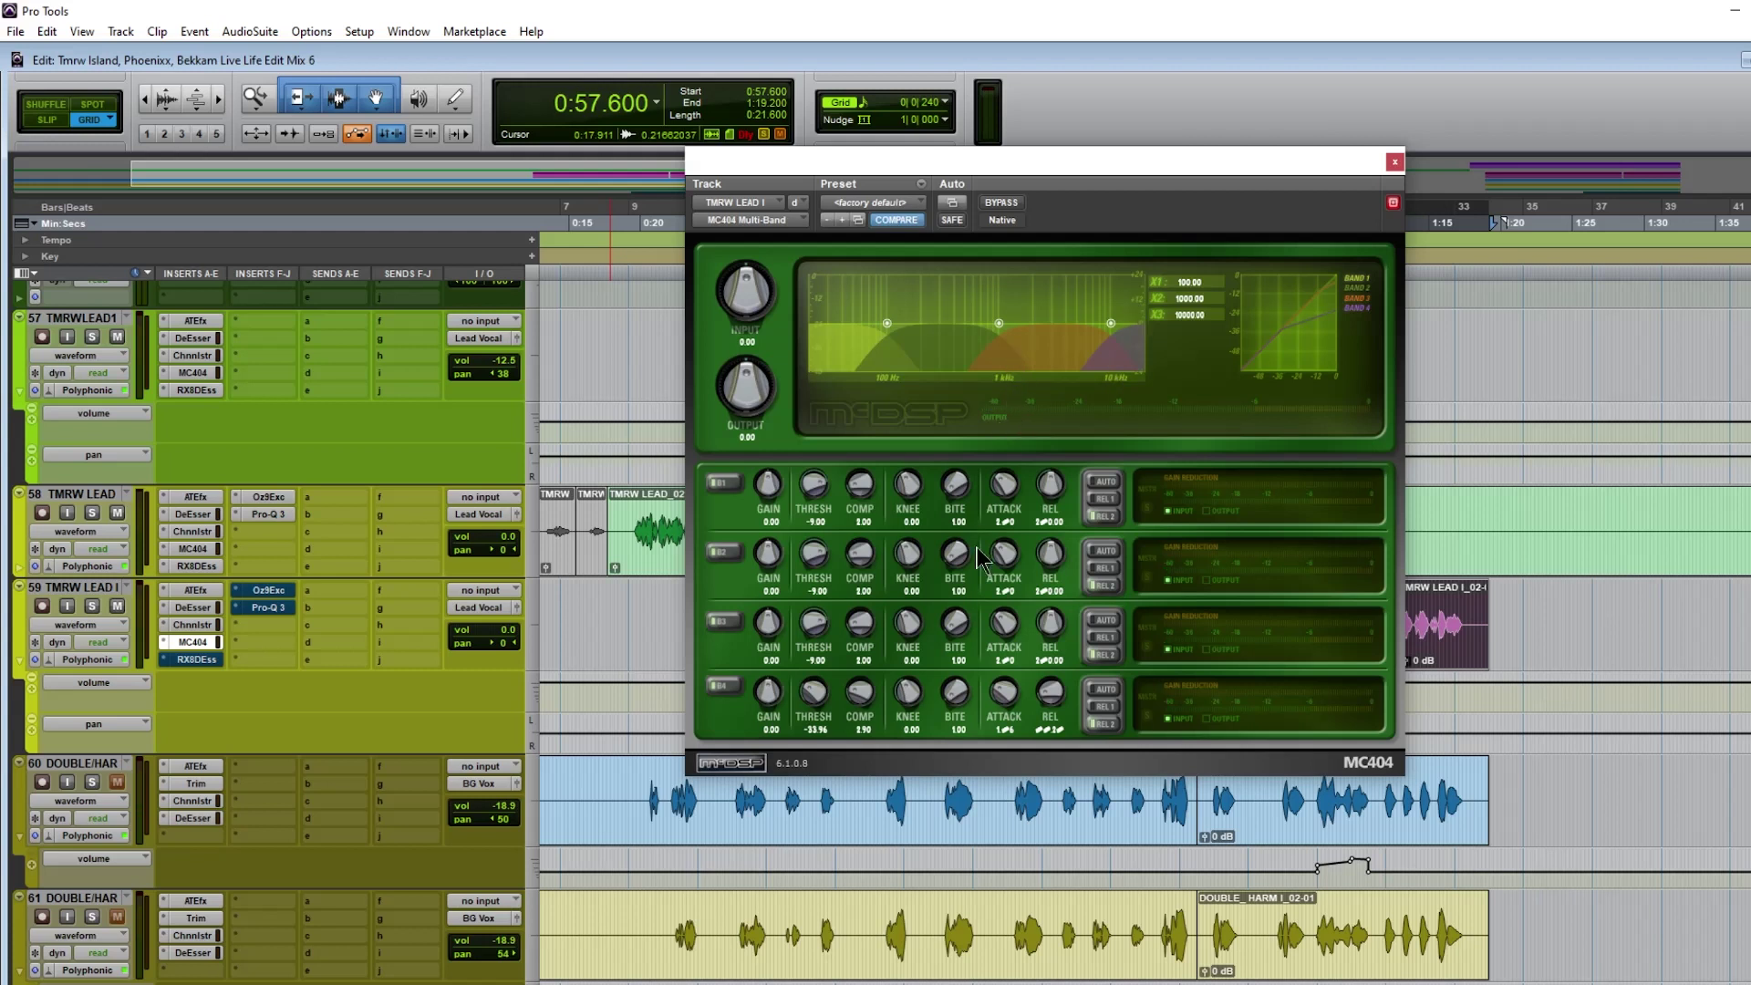
click(1394, 164)
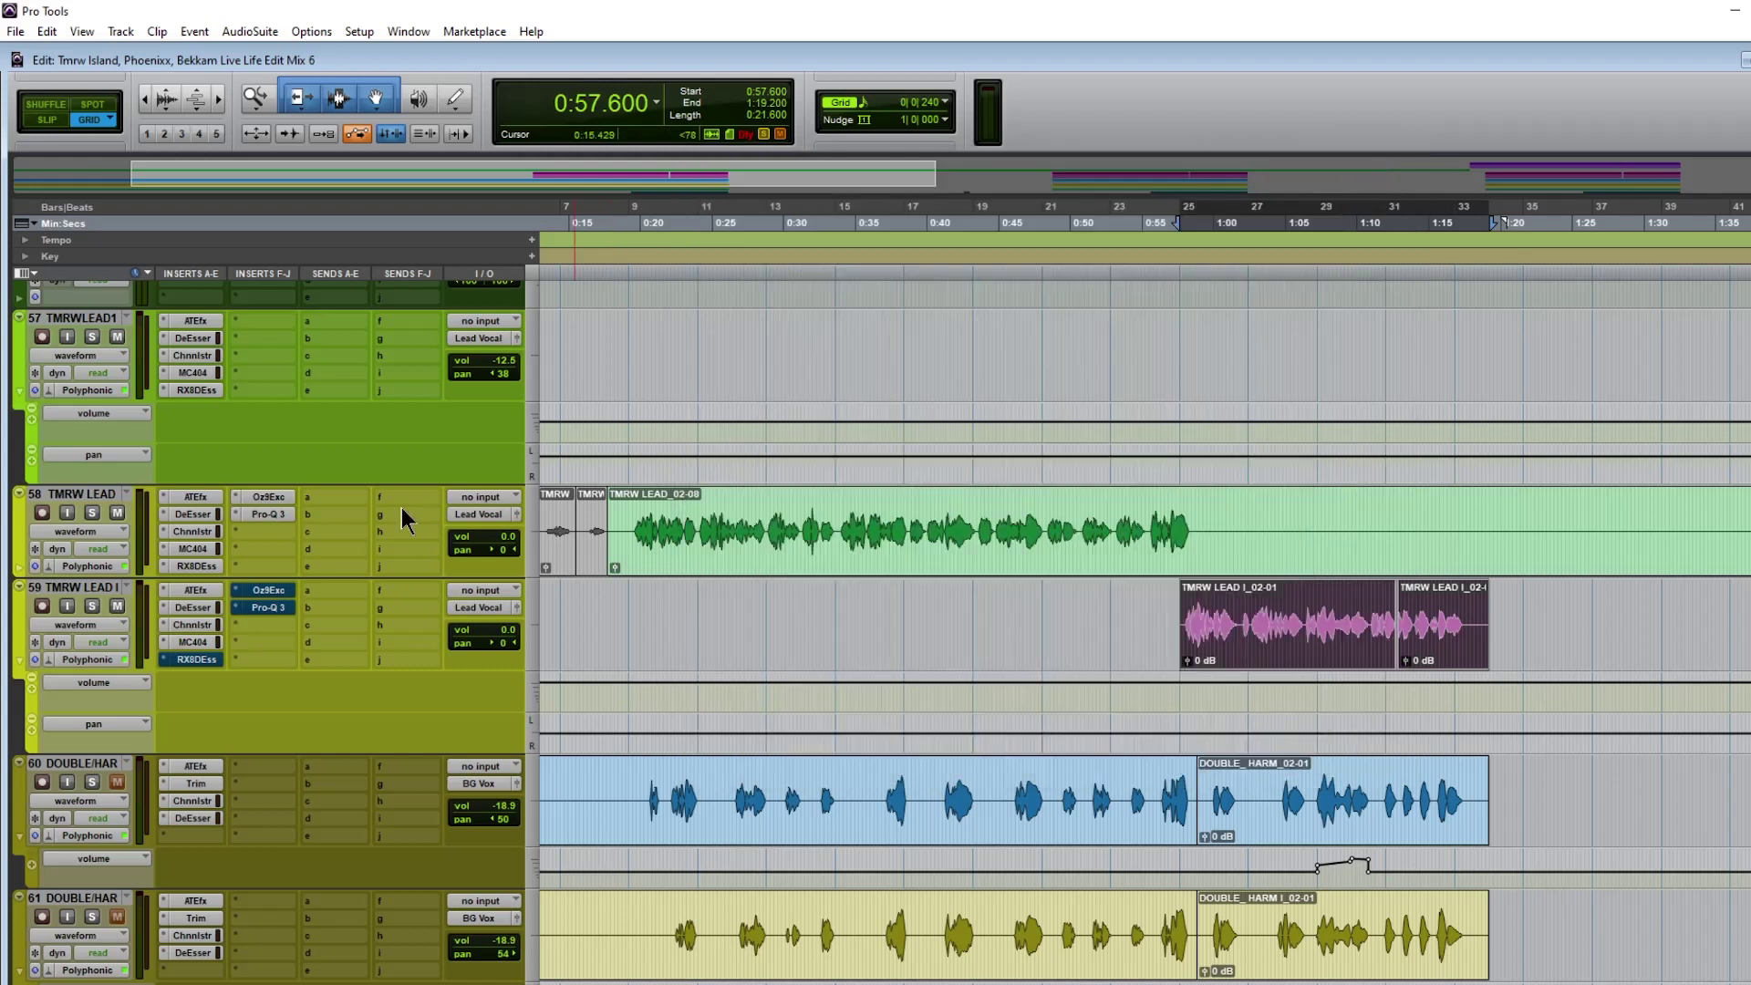
Step: Open the RX 8 De-ess insert on the TMRW LEAD I track and move its window away from the track inserts
click(208, 660)
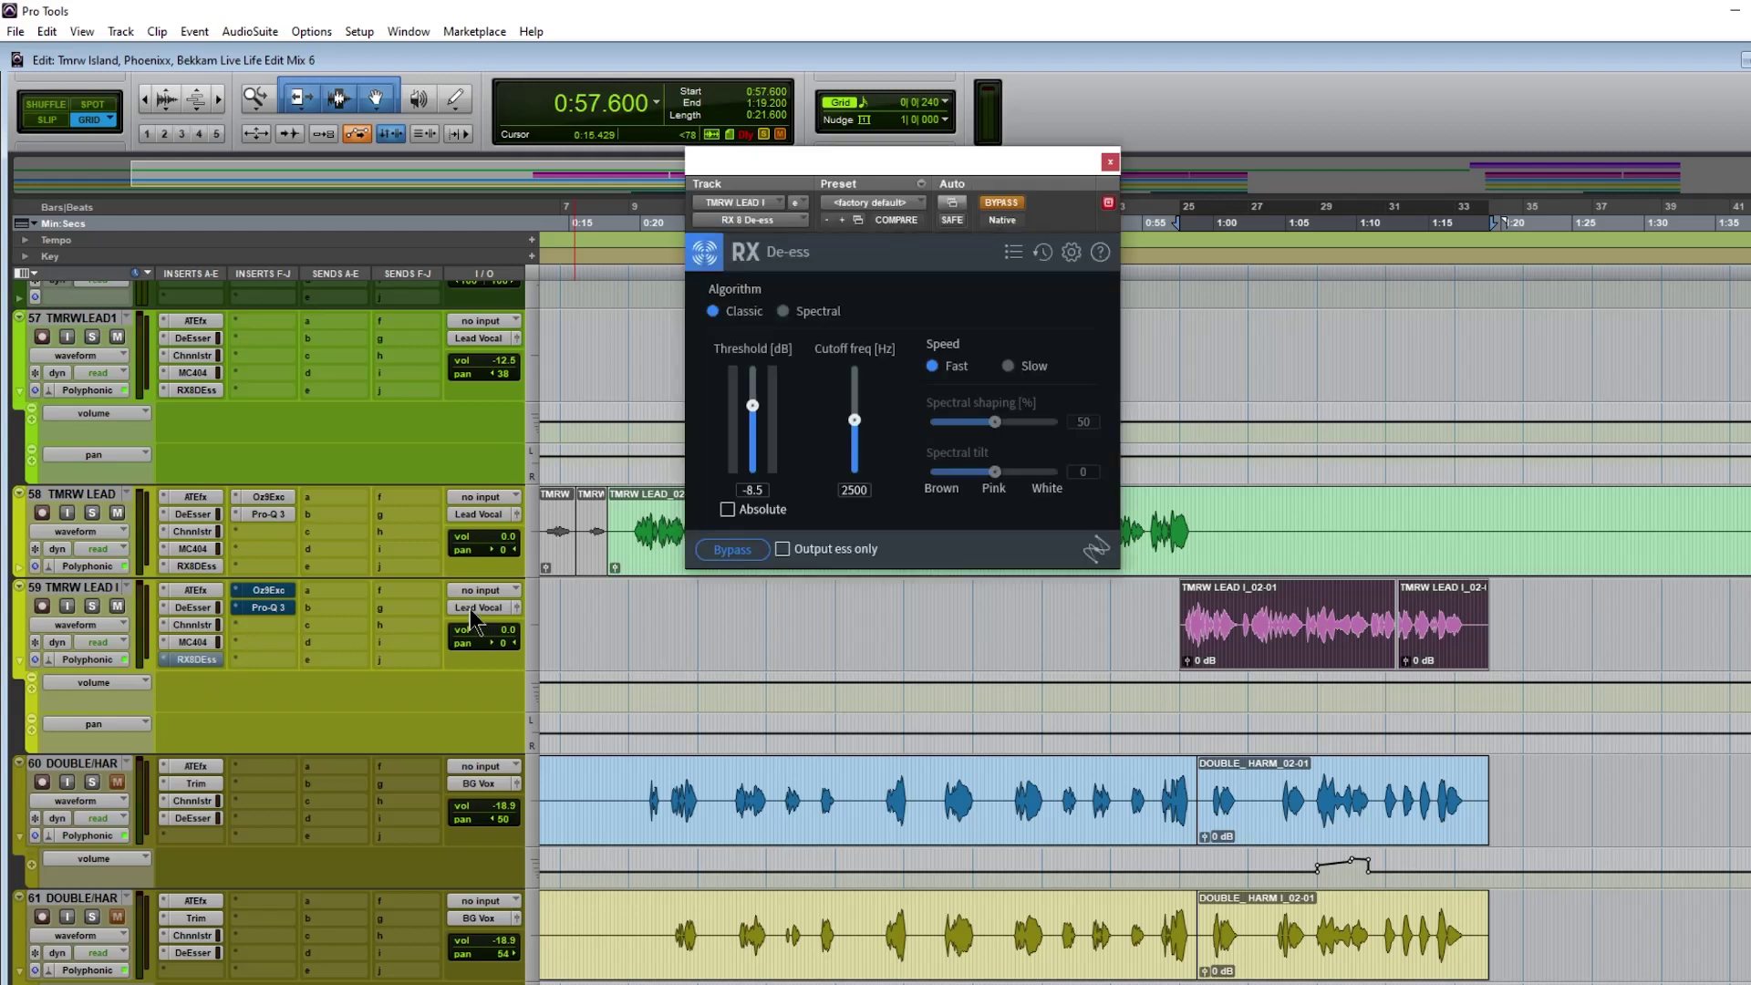
drag(1032, 173, 1196, 182)
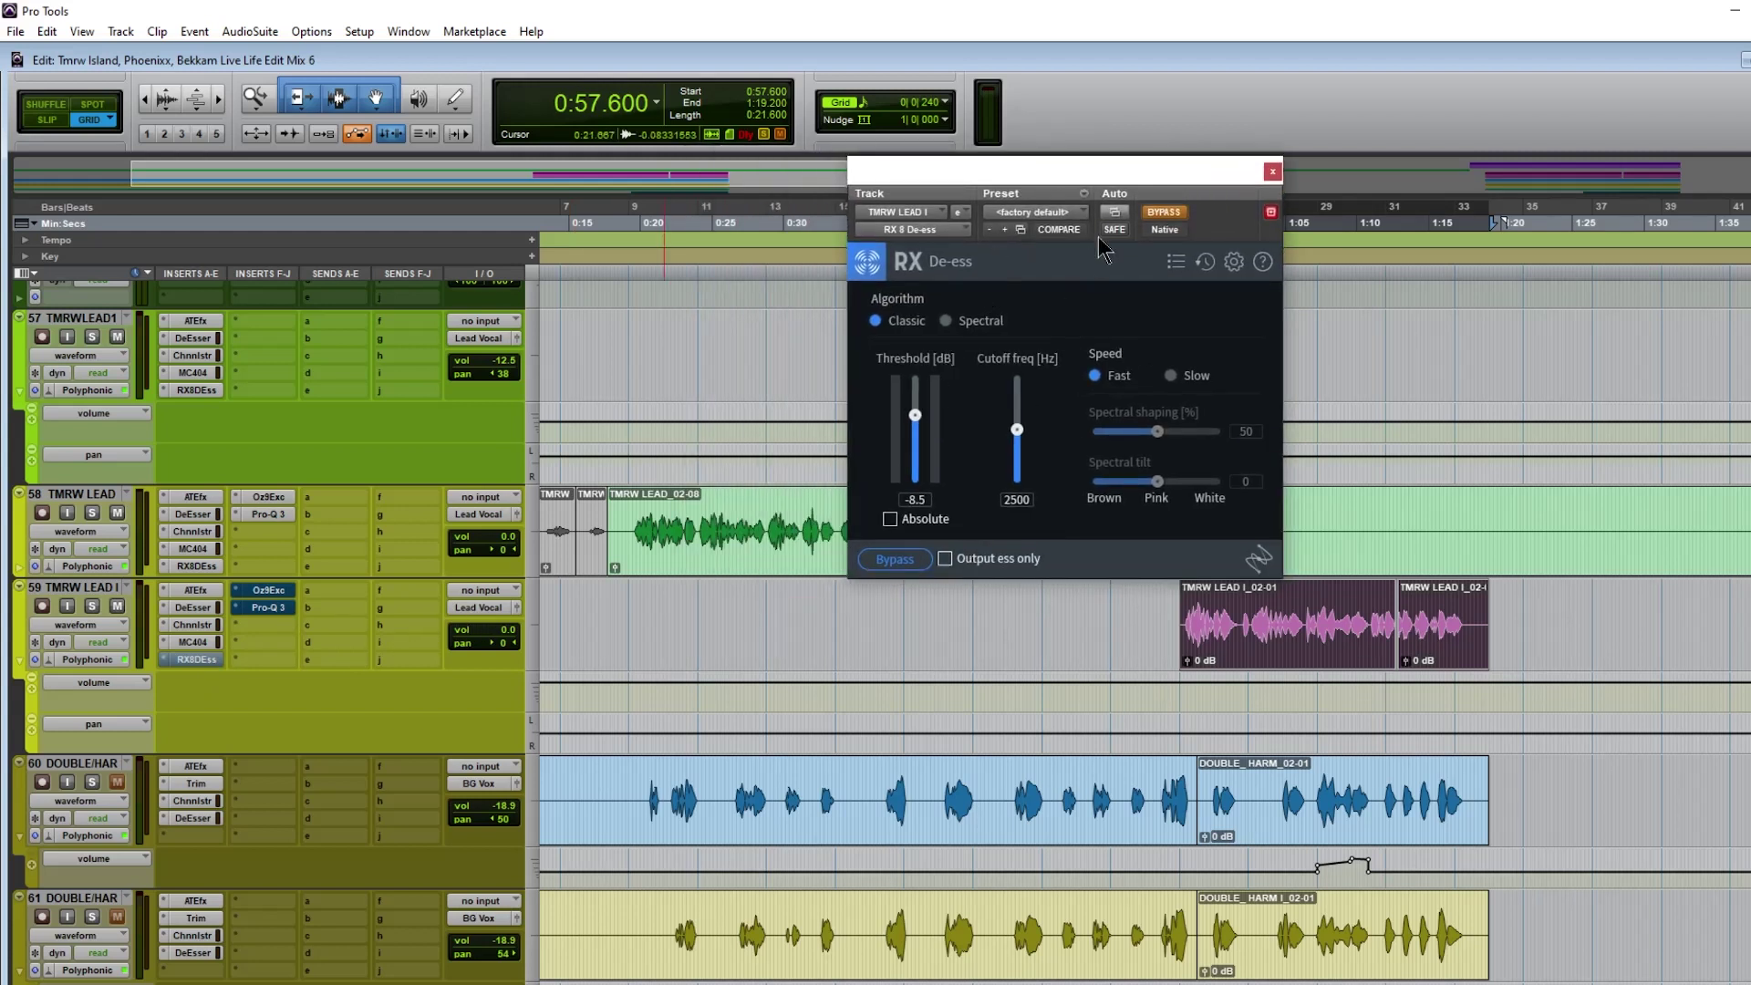
drag(1131, 183, 1151, 233)
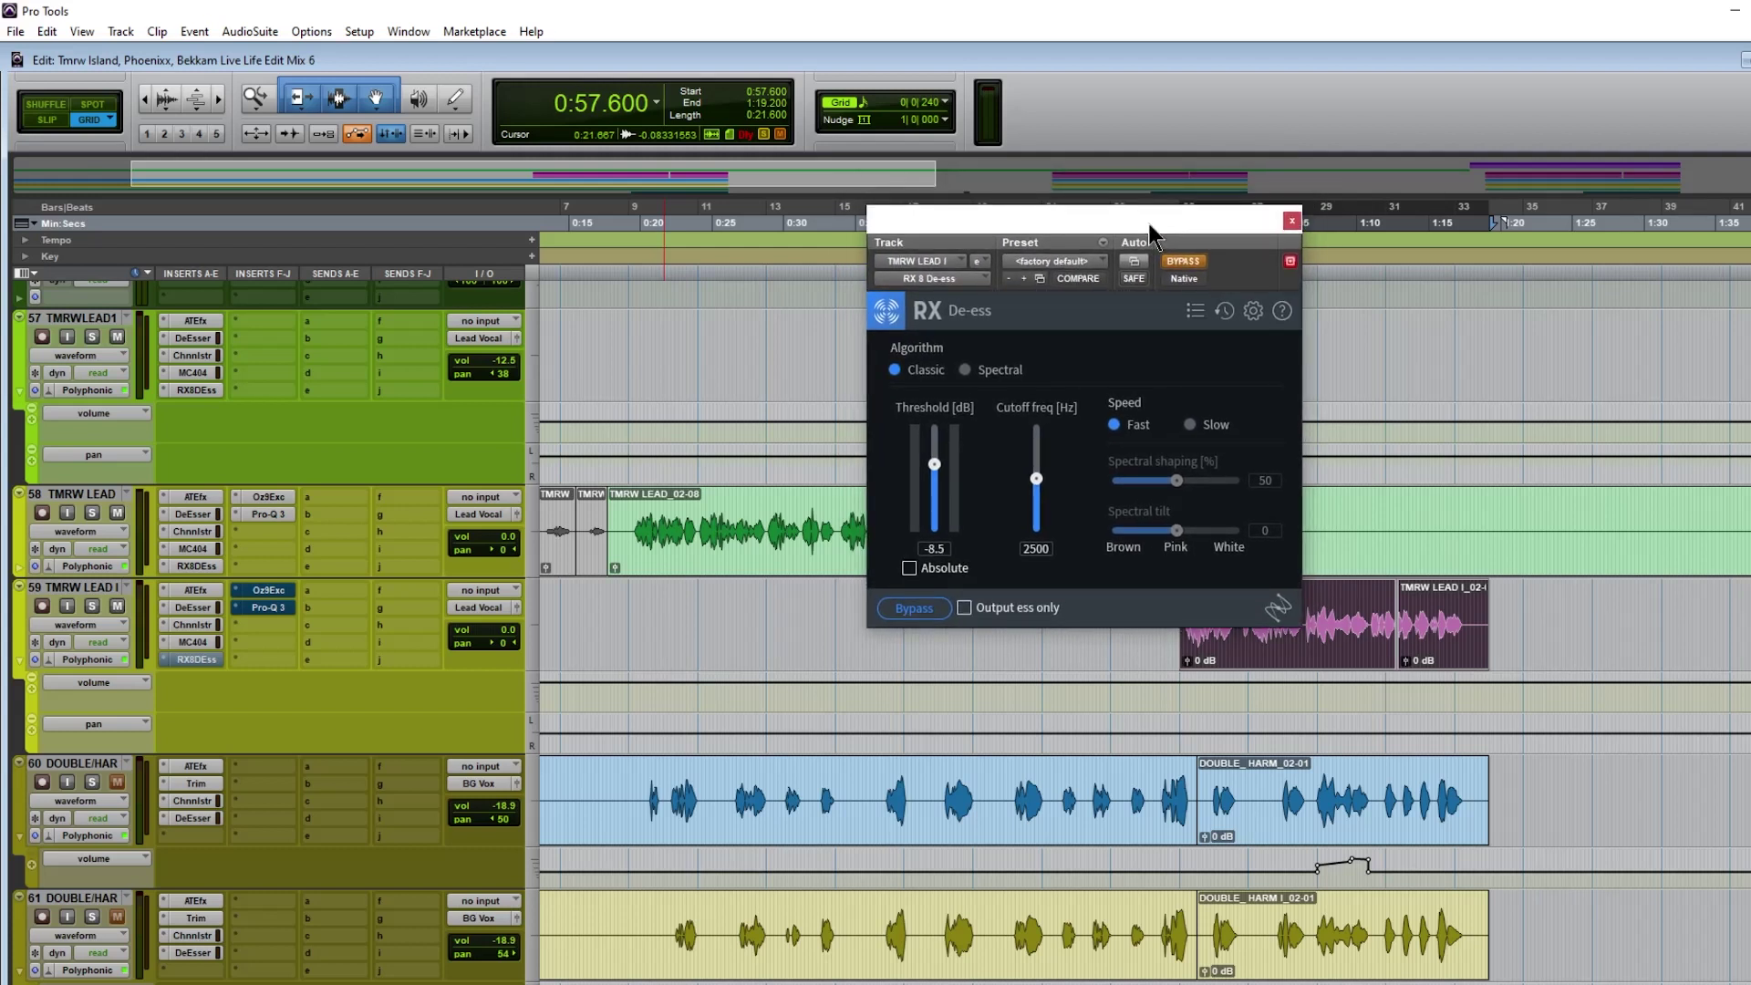
Step: Take the RX 8 De-ess on the TMRW LEAD I track out of bypass and audition the selected vocal through it
drag(1148, 222, 1091, 210)
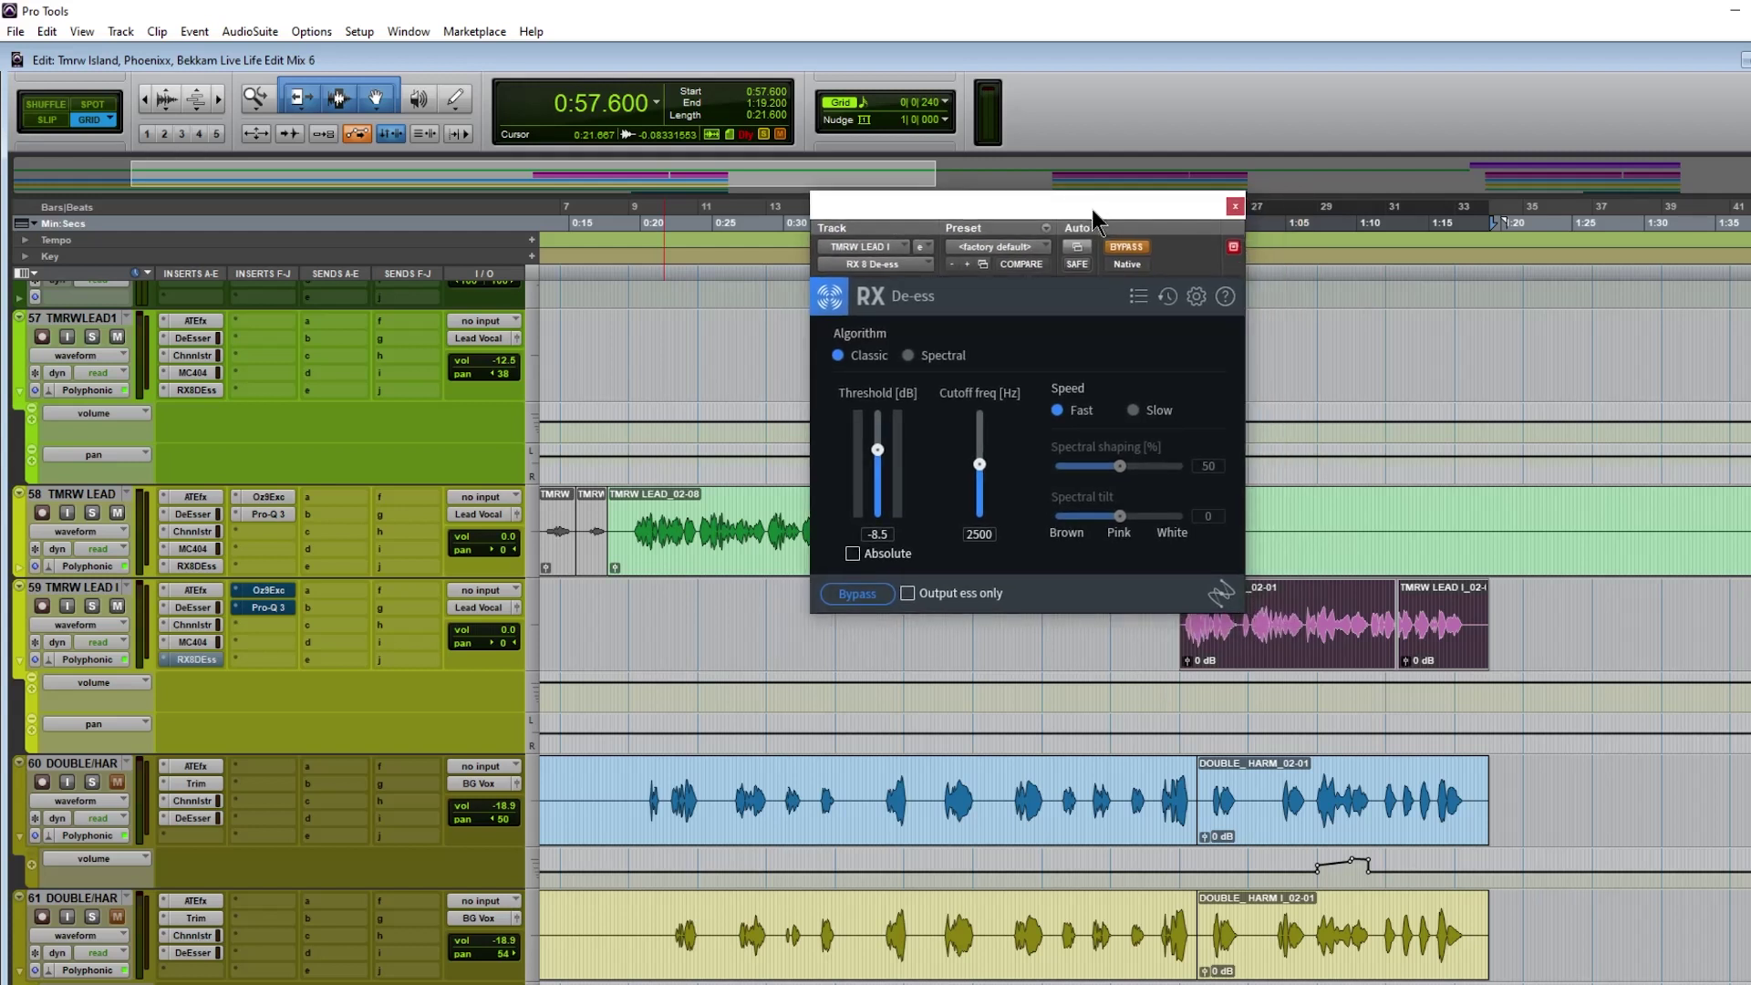
drag(1091, 211, 1181, 212)
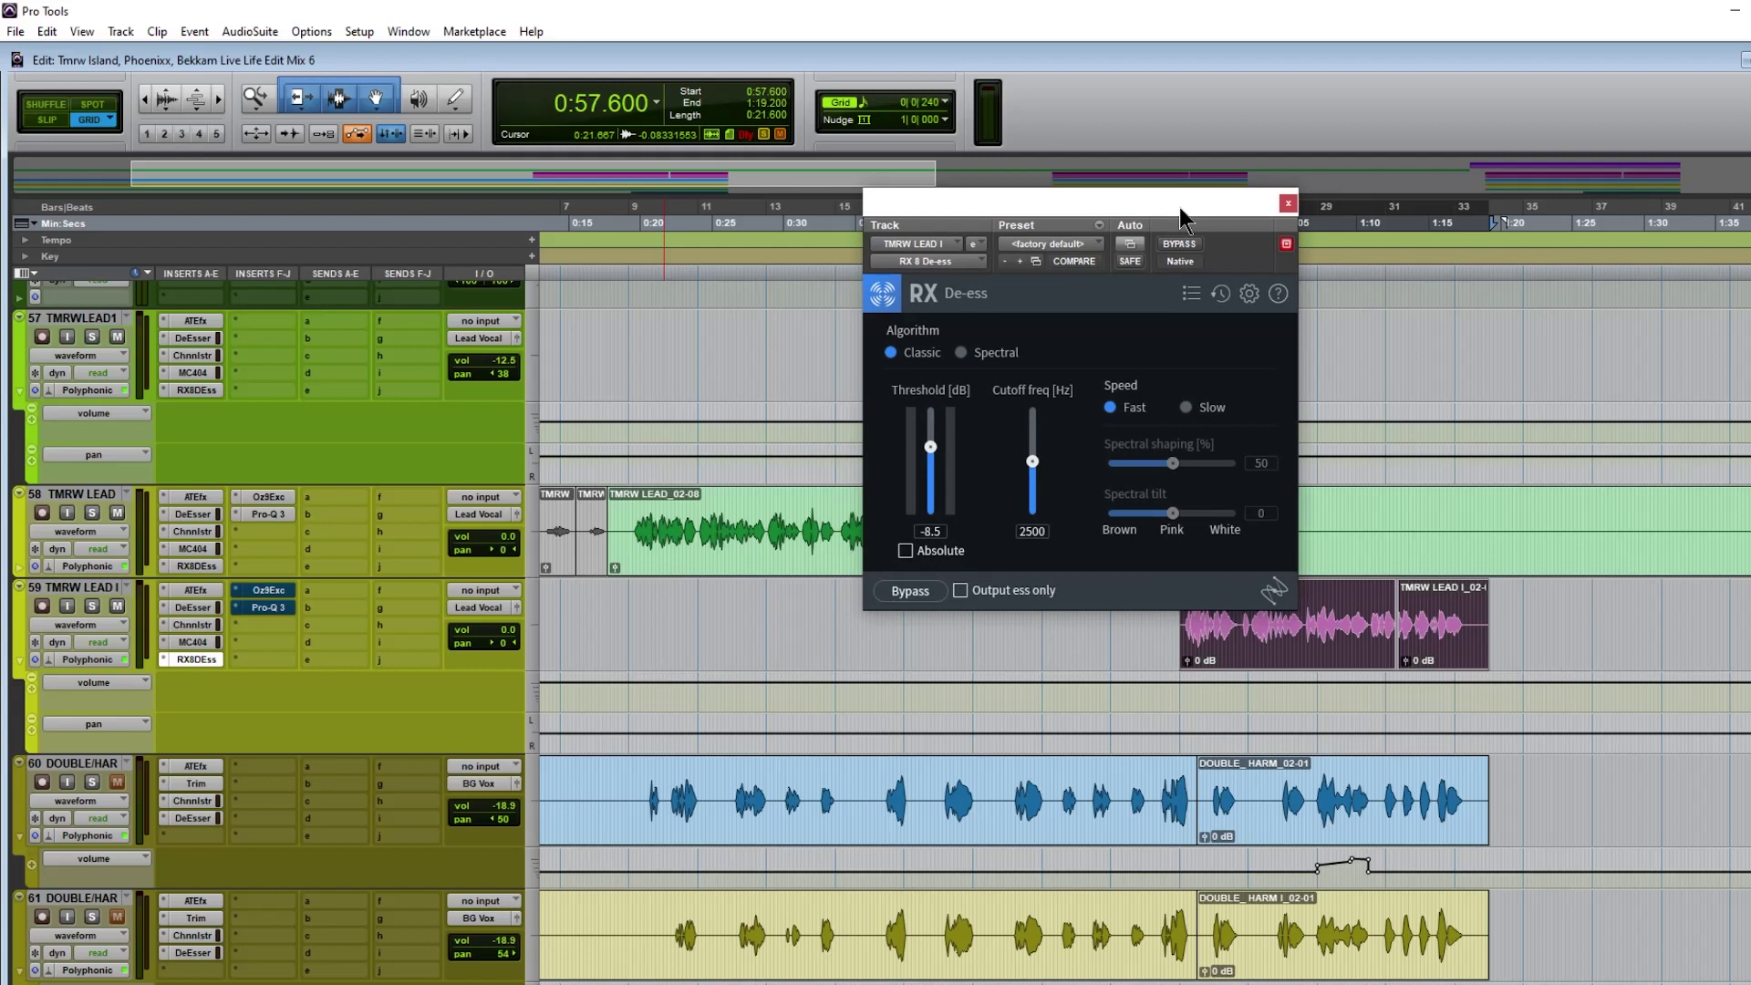
key(space)
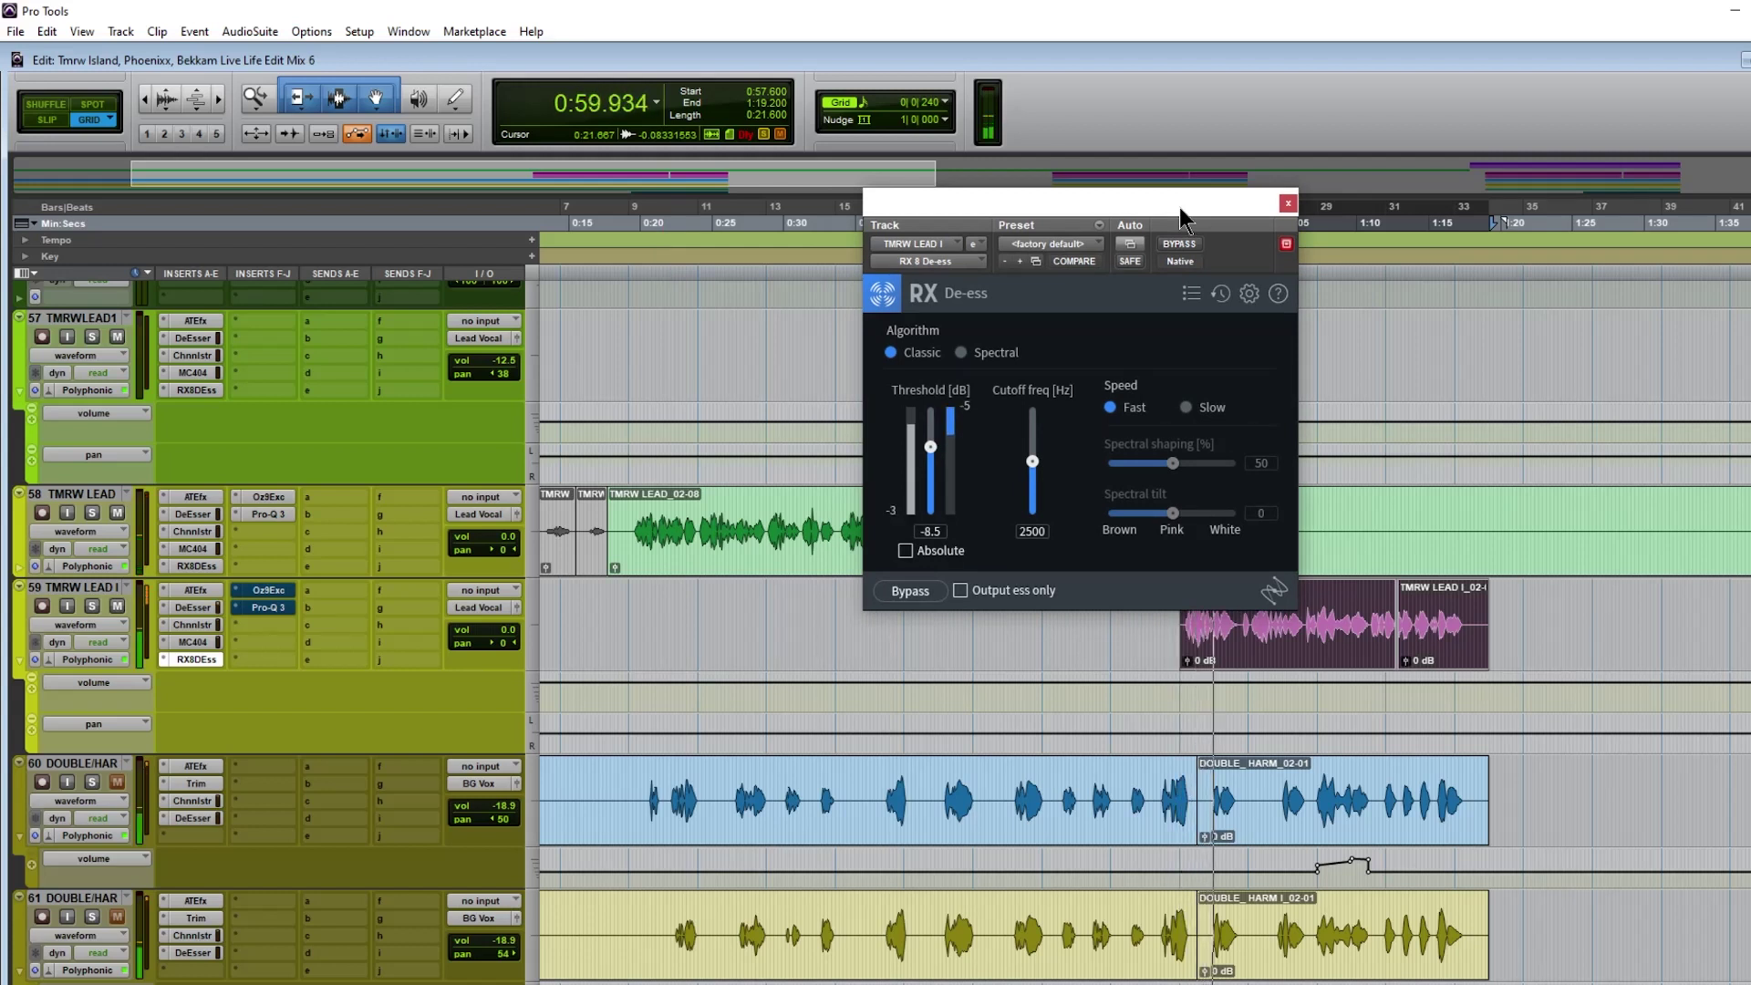
key(space)
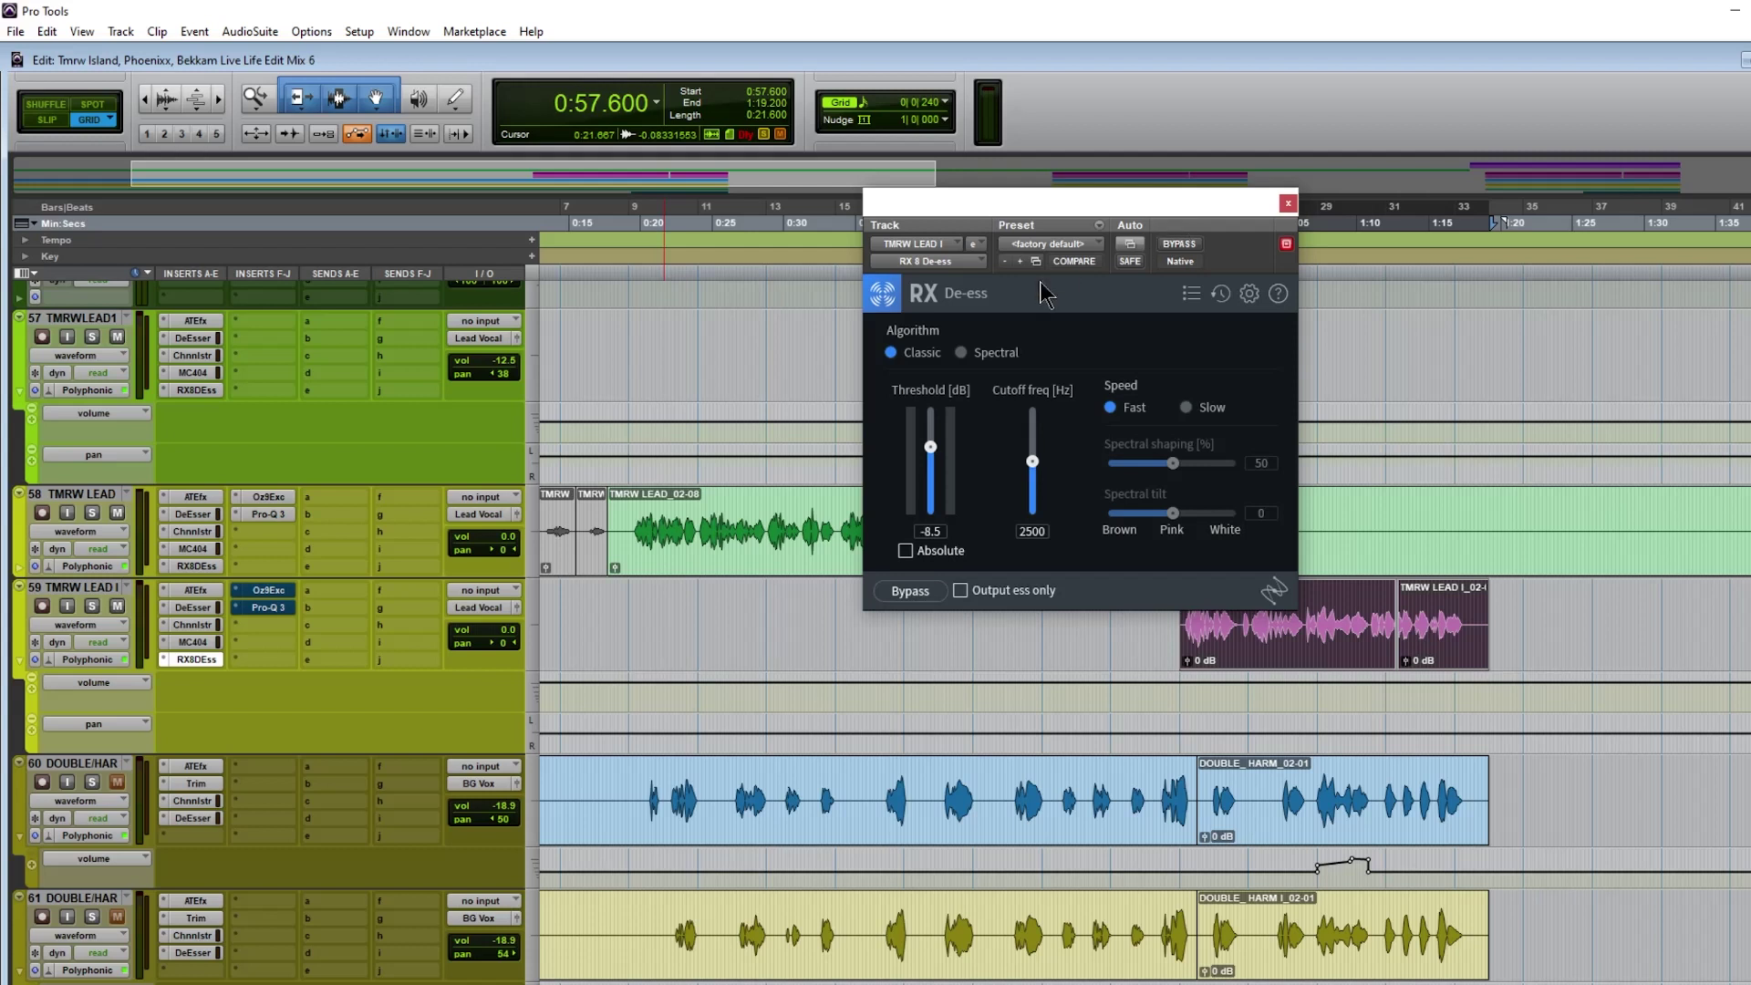
Step: Move the De-ess window clear of the selected vocal clips, replay the selection with it active and close the plug-in
drag(1185, 196, 1431, 264)
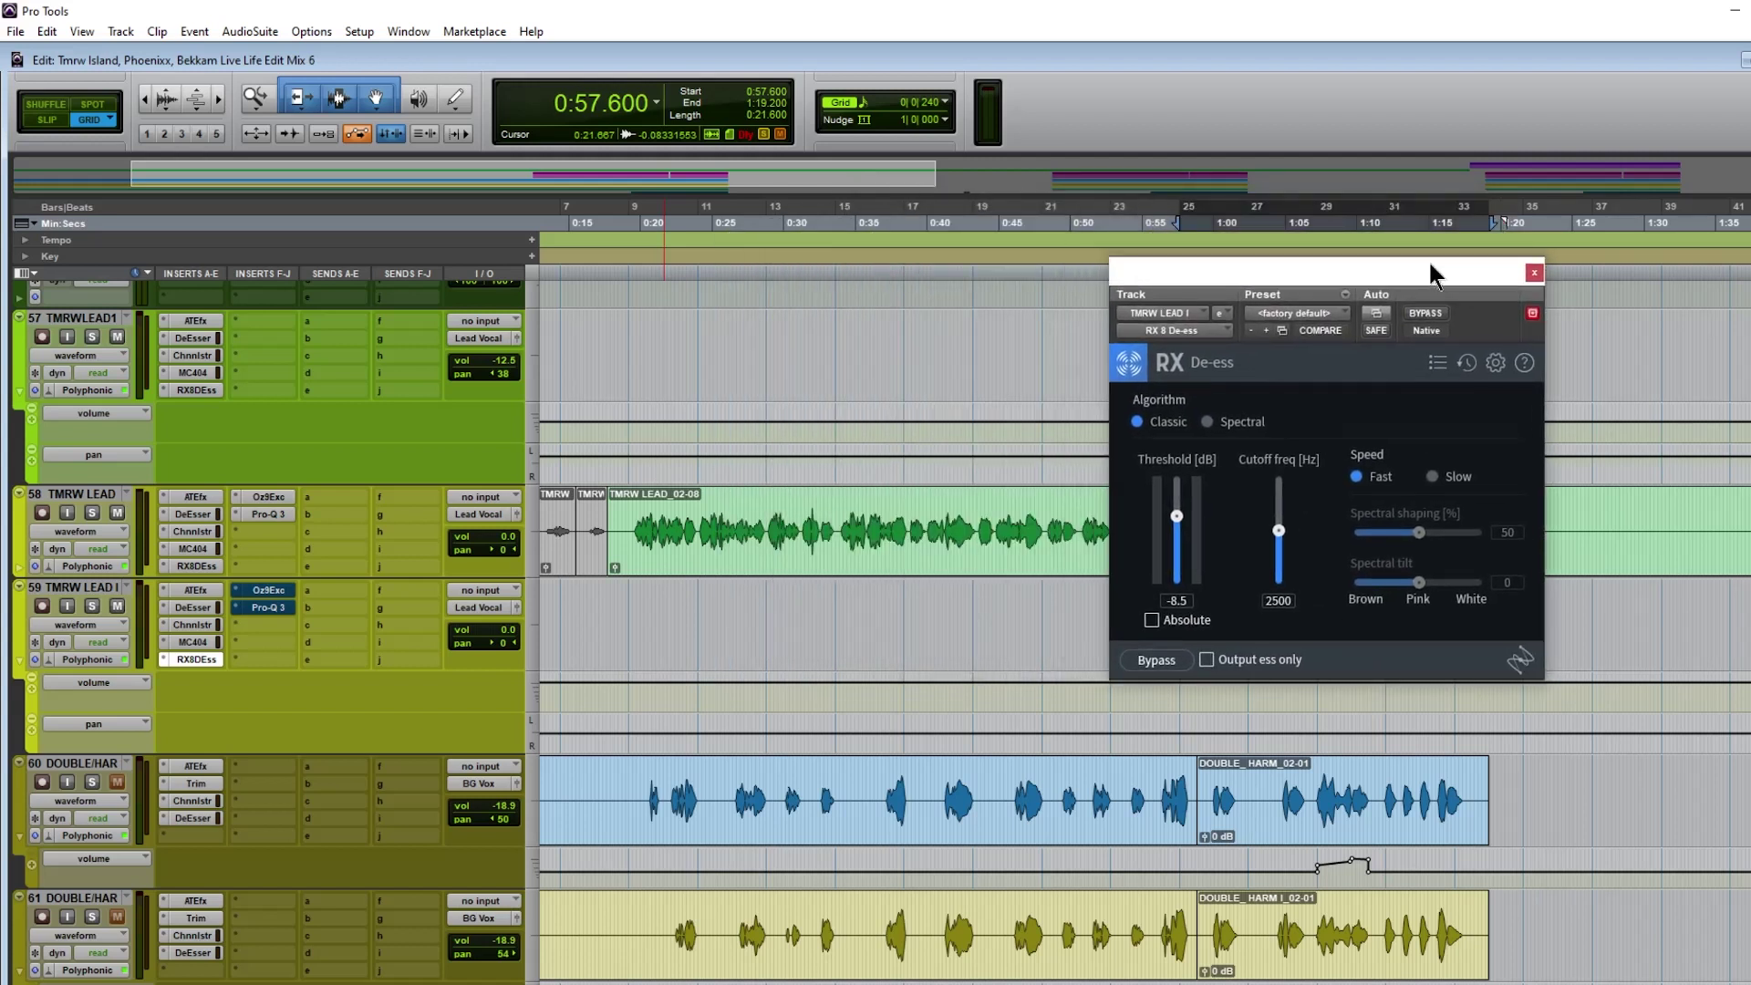
key(space)
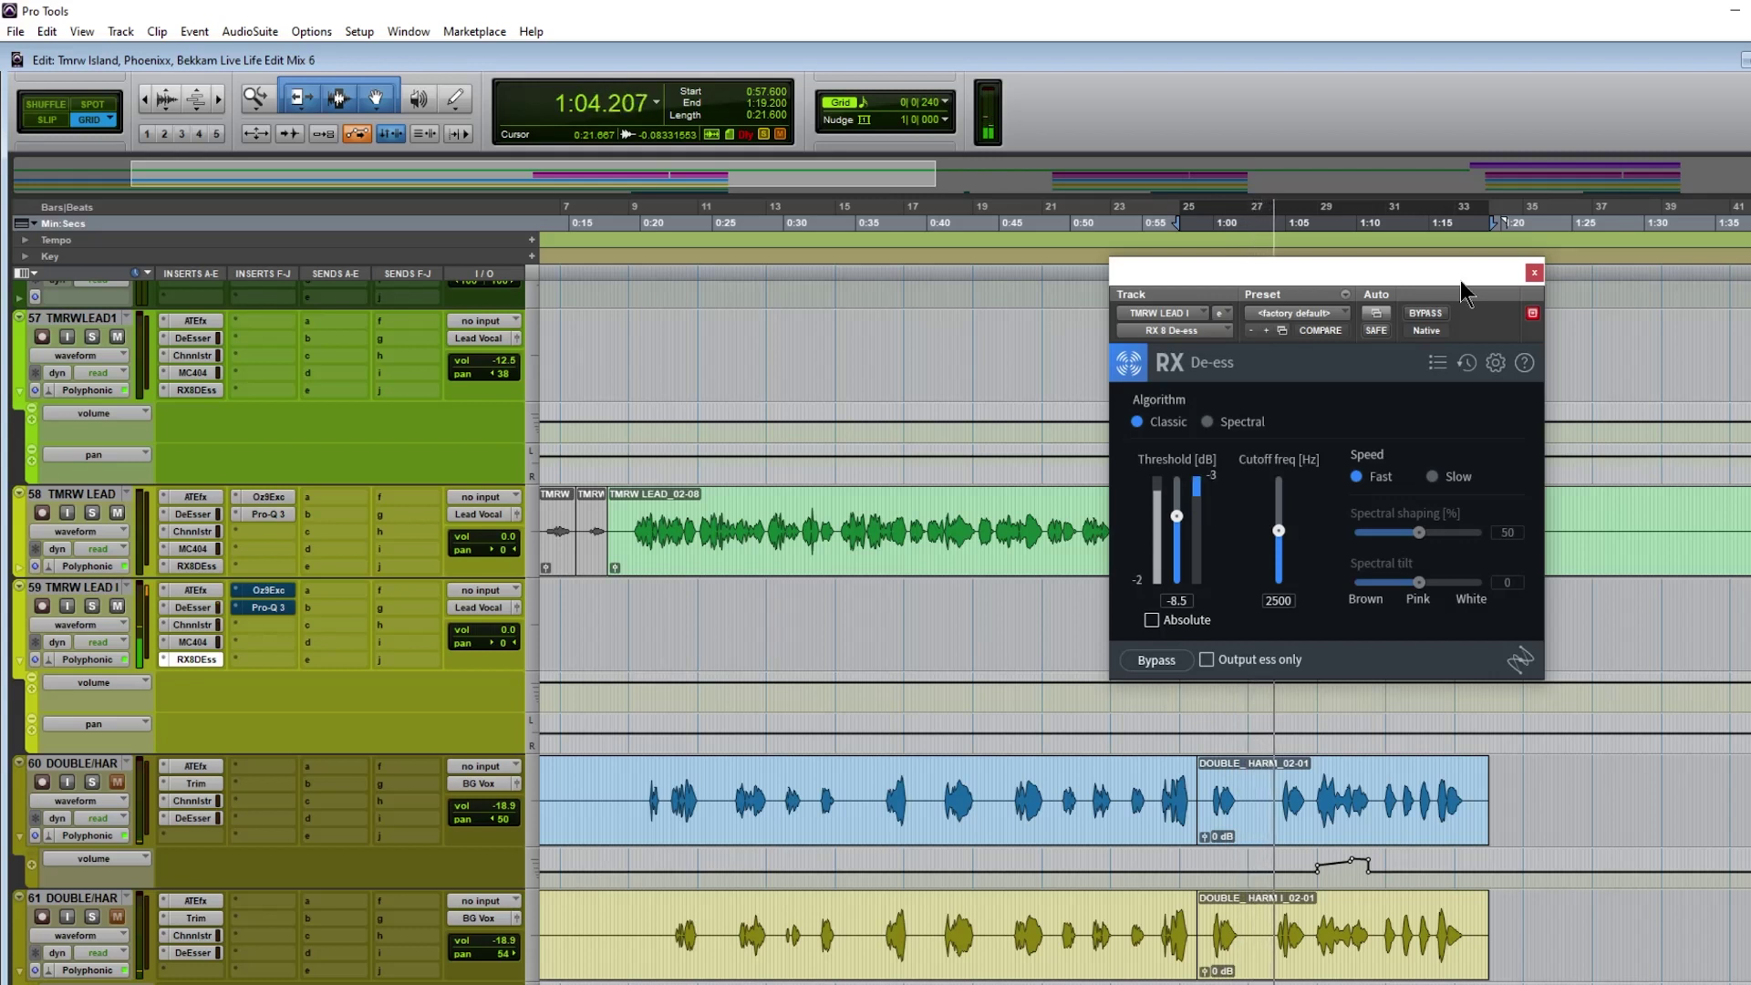
key(space)
click(1534, 272)
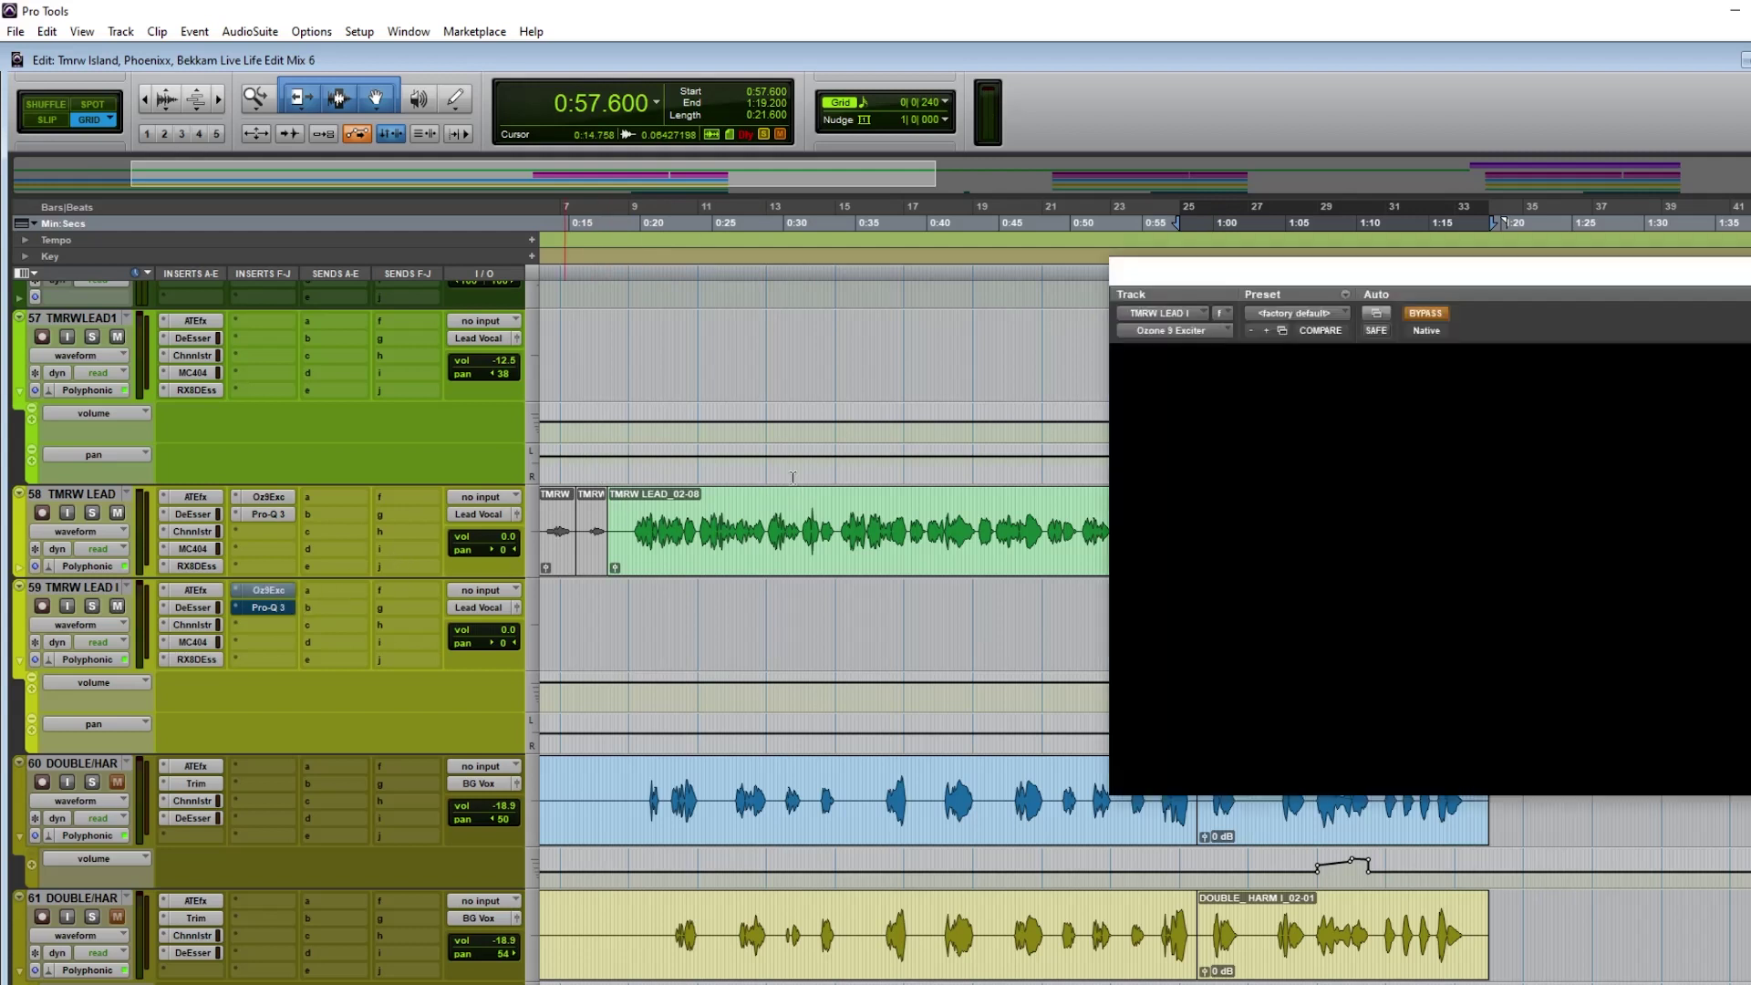
Step: Open the Ozone 9 Exciter on the TMRW LEAD I track and take it out of bypass
drag(1438, 266, 835, 205)
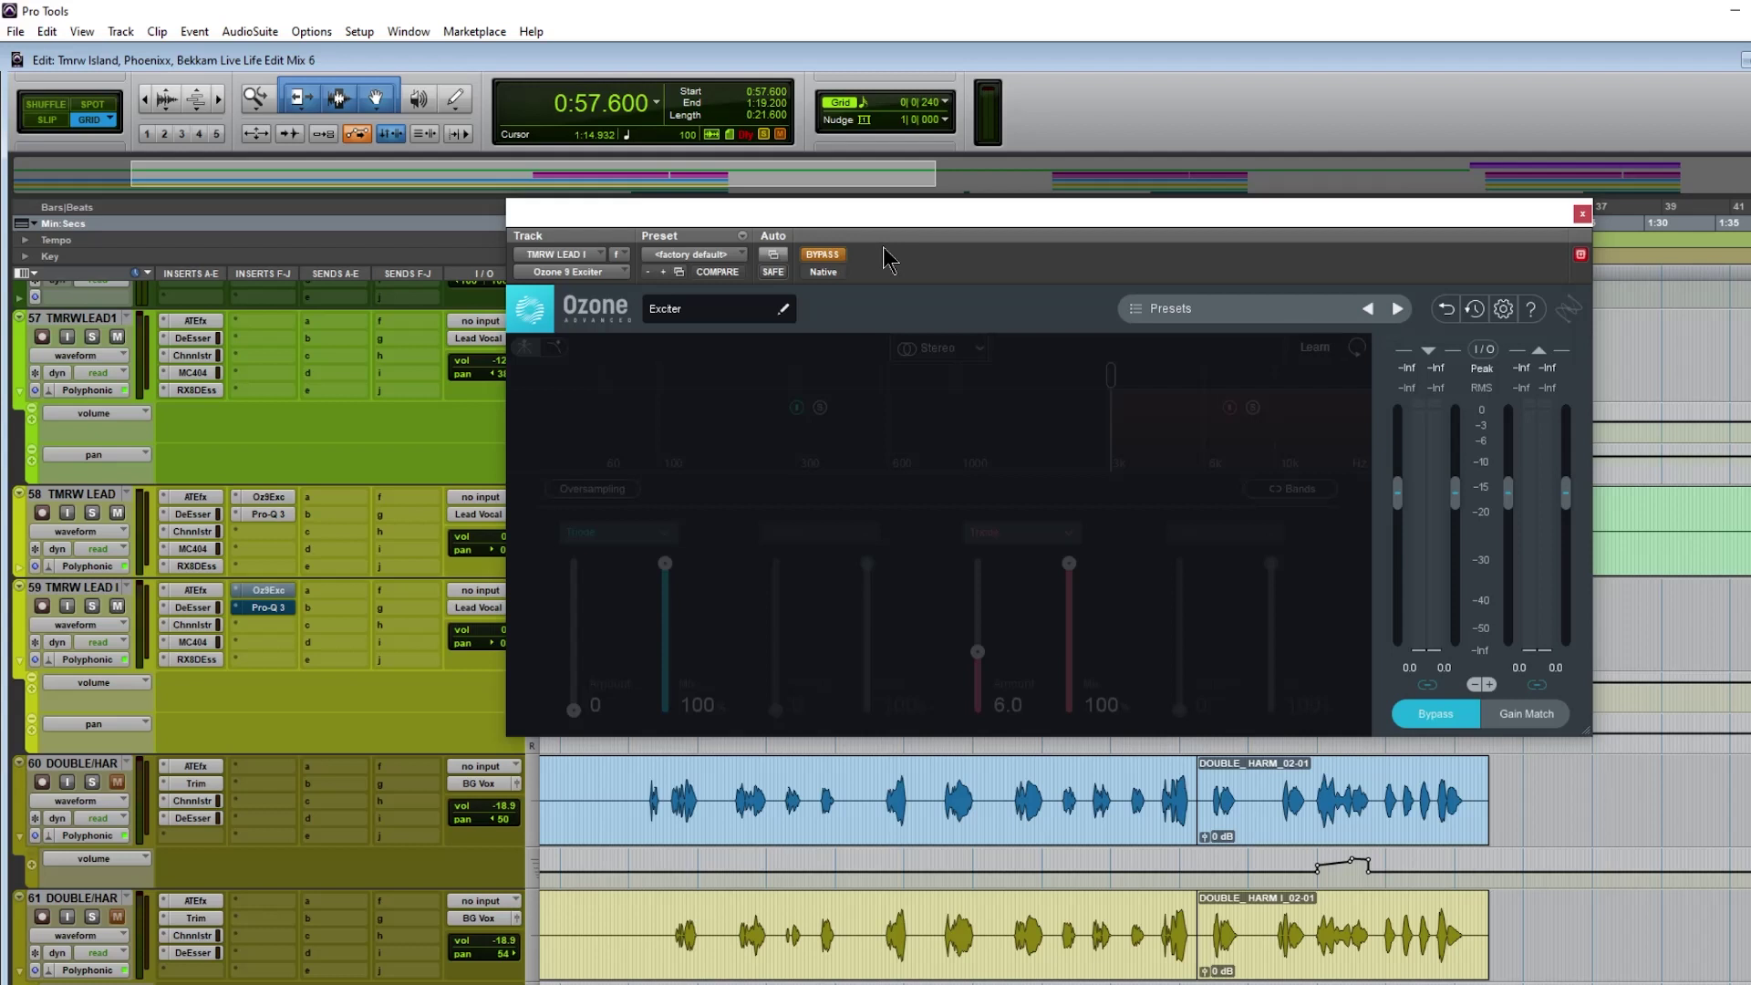
click(831, 255)
drag(1022, 231, 983, 260)
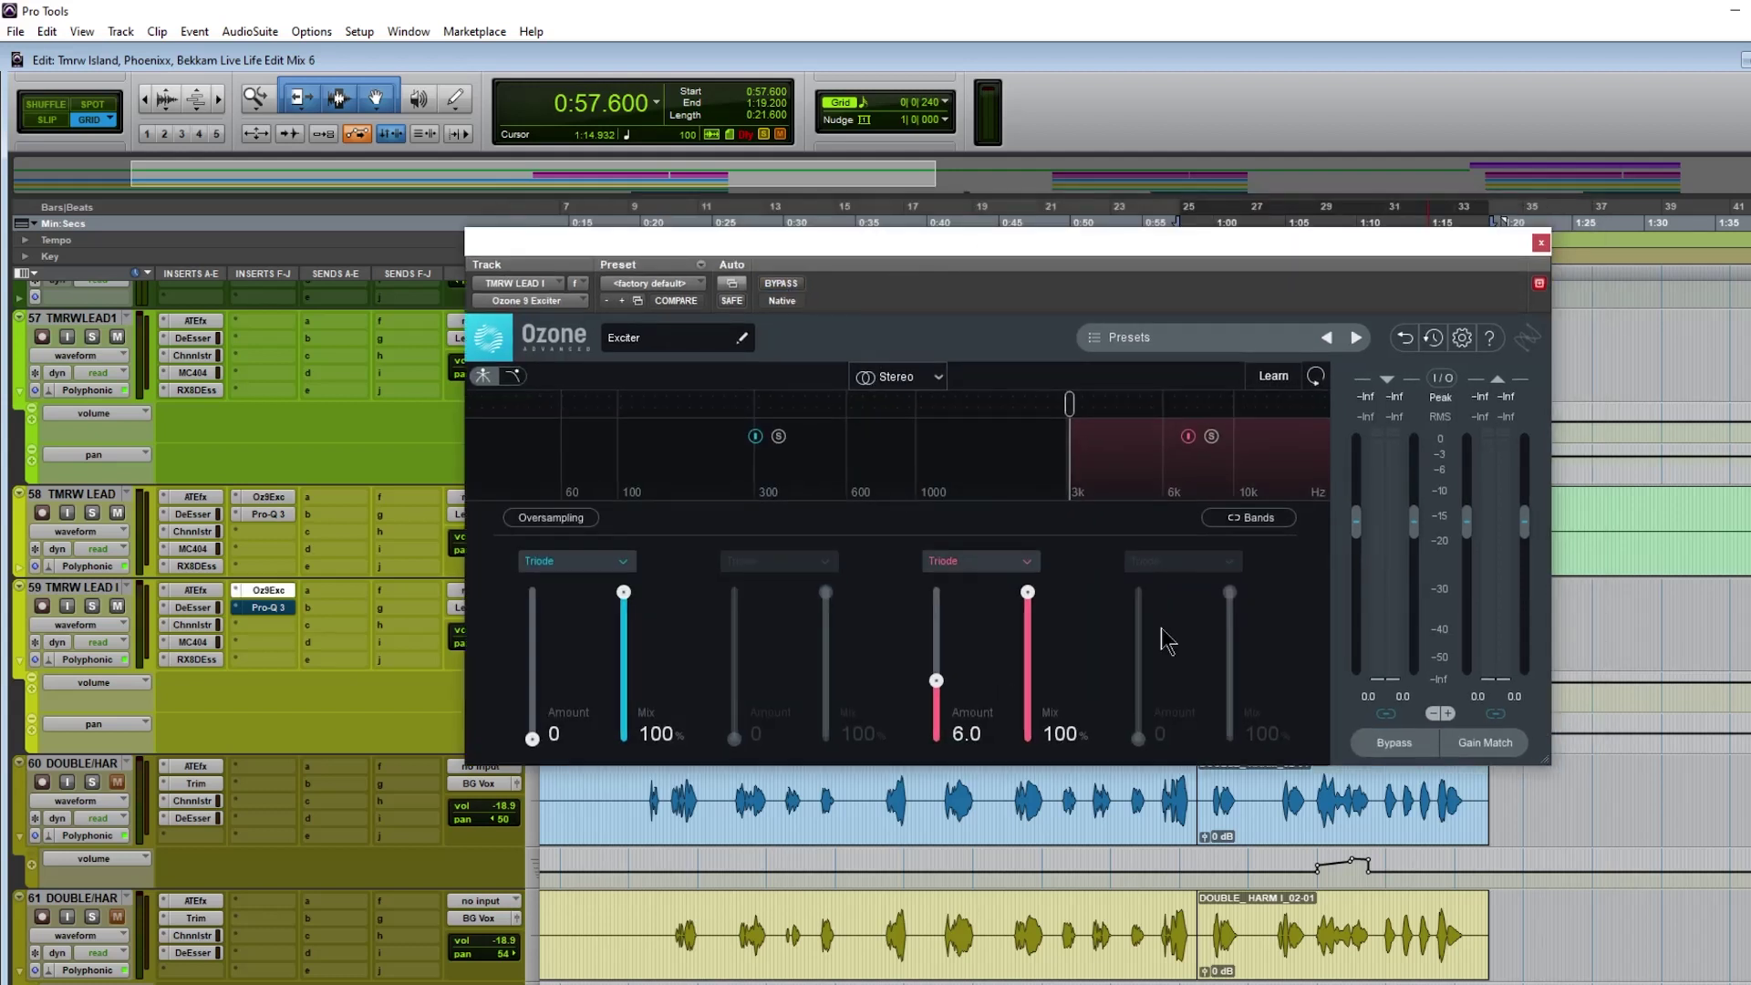
Step: Play the selected vocal with the Ozone 9 Exciter bypassed, and play it again with the Exciter active
click(1387, 746)
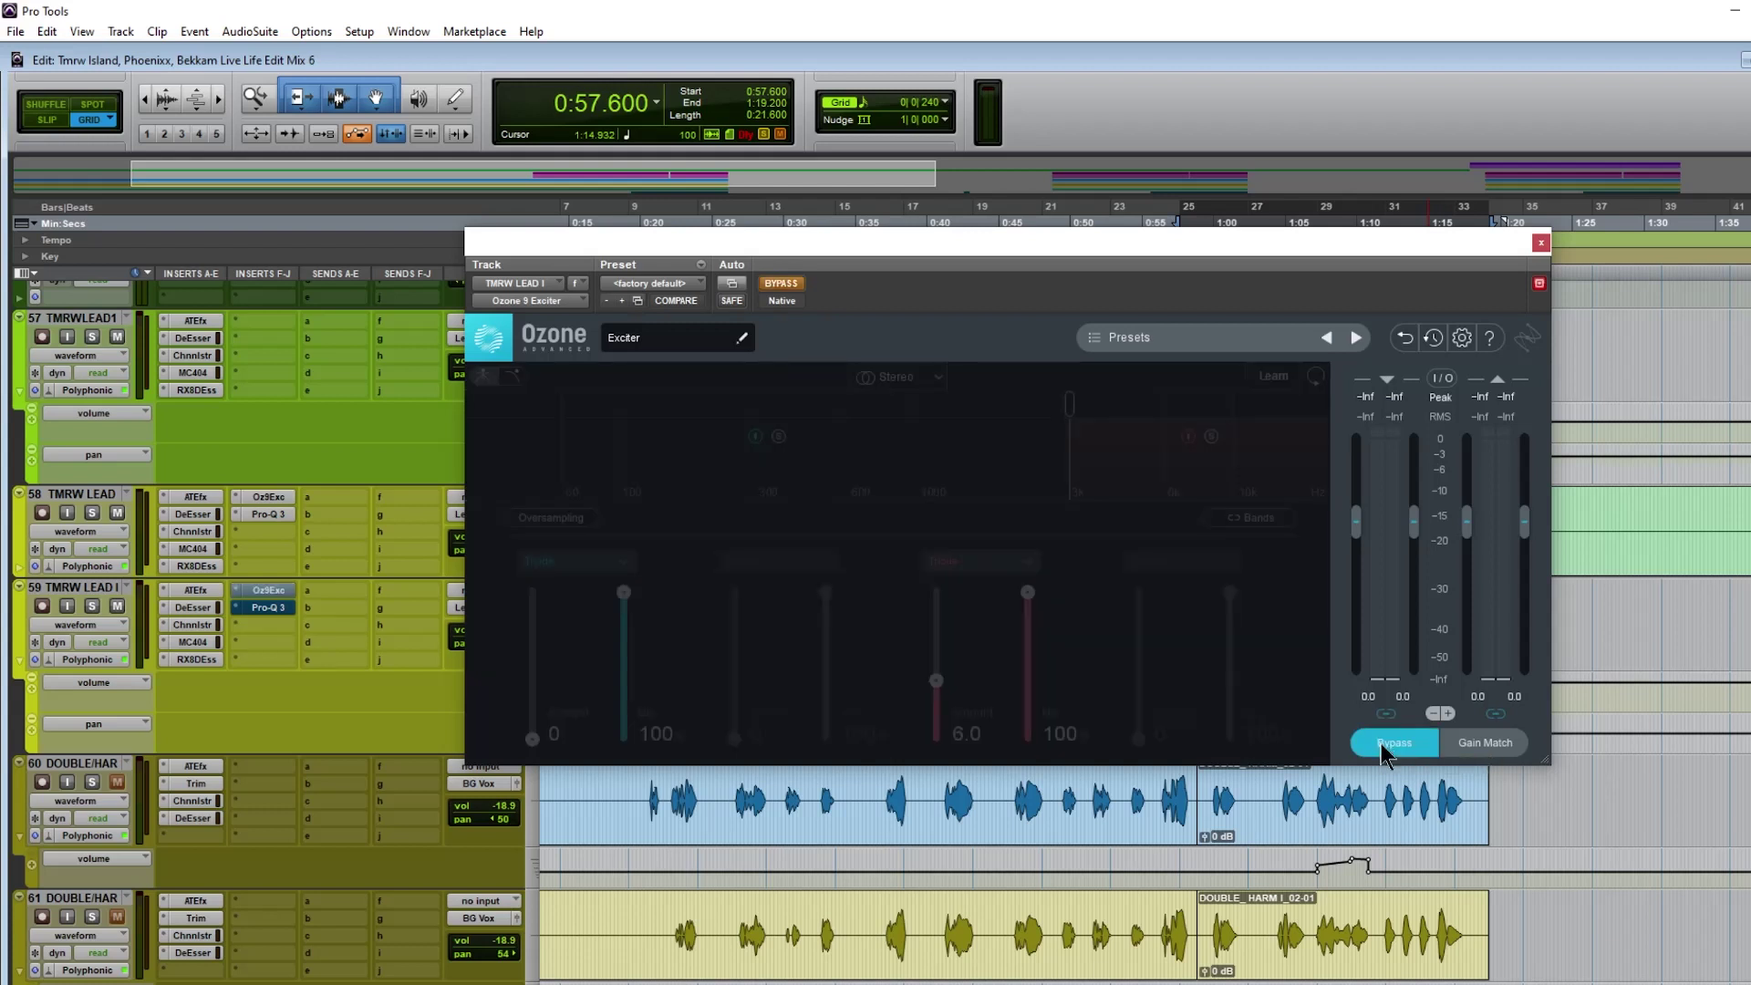
key(space)
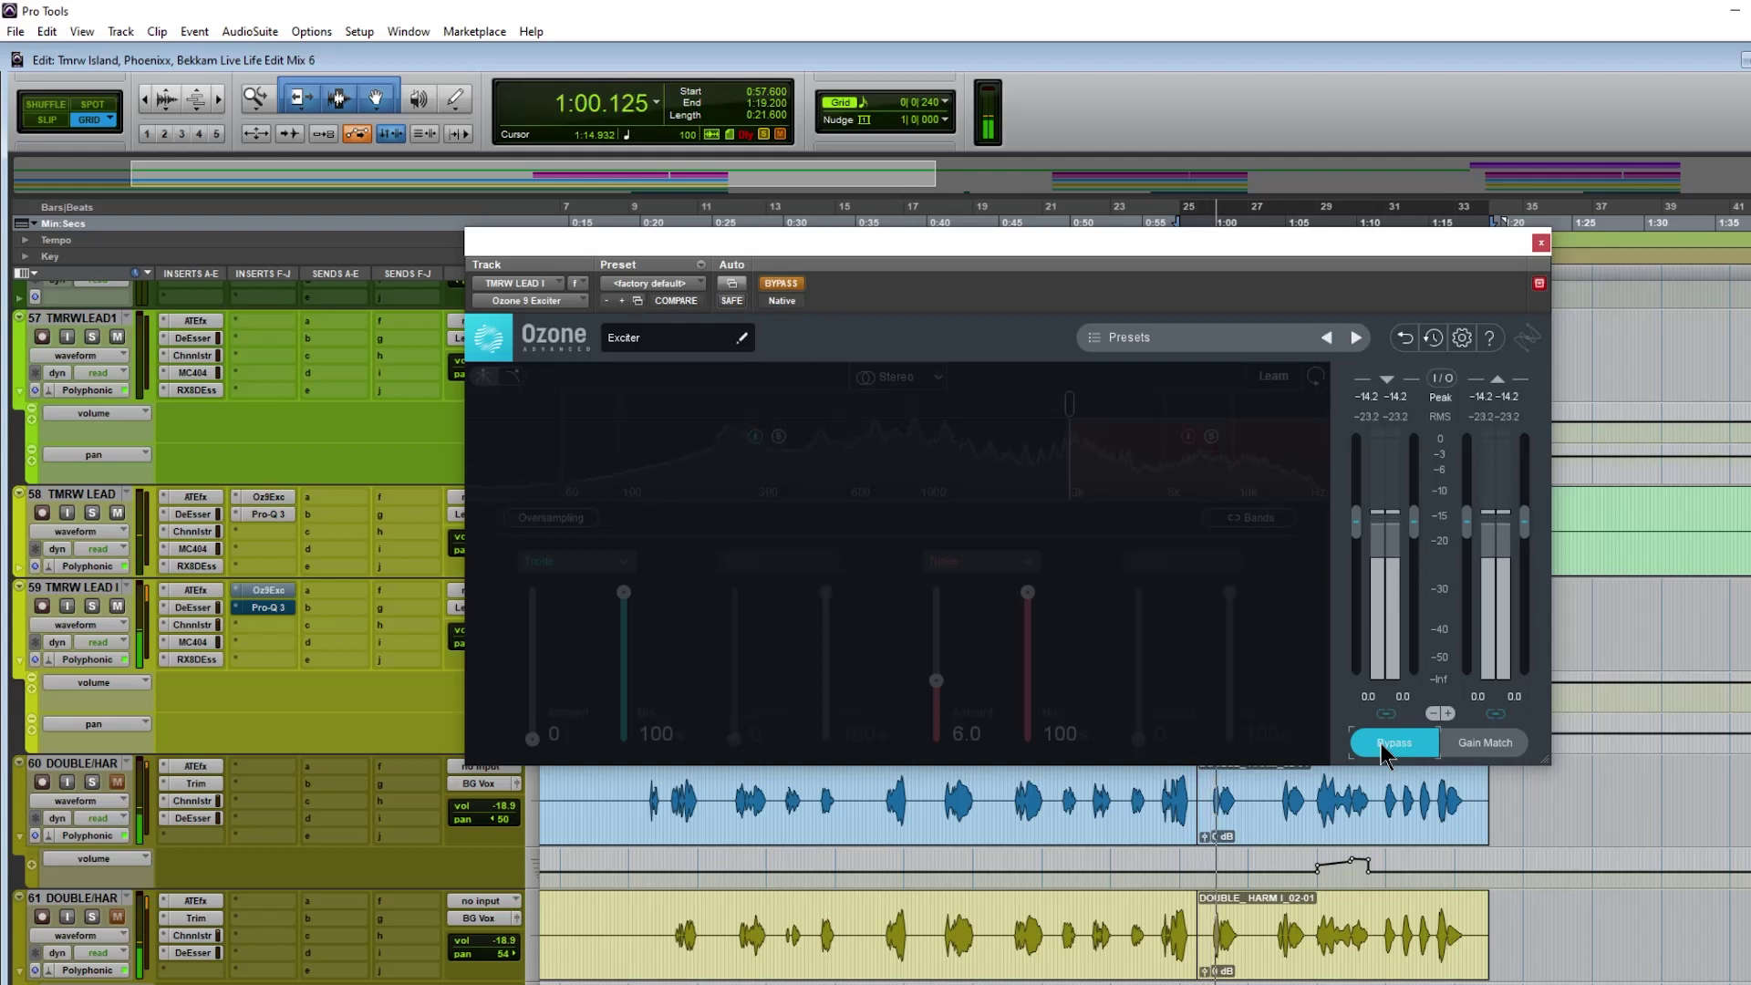
key(space)
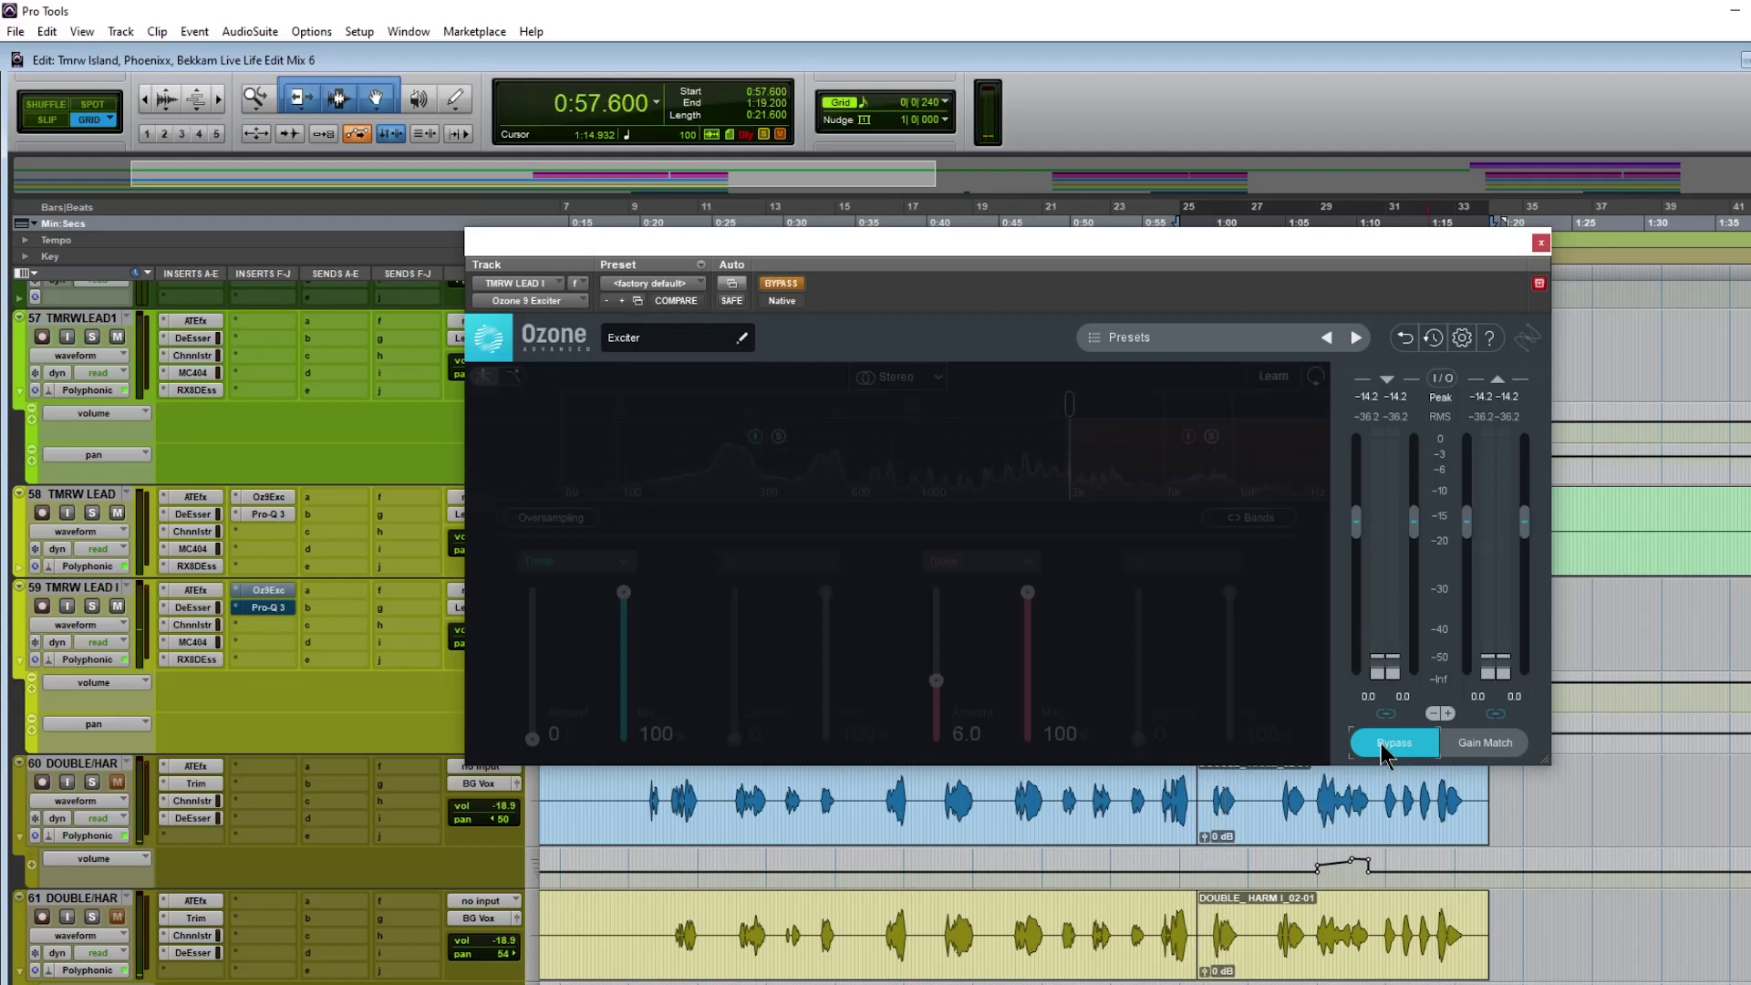
click(1384, 744)
key(space)
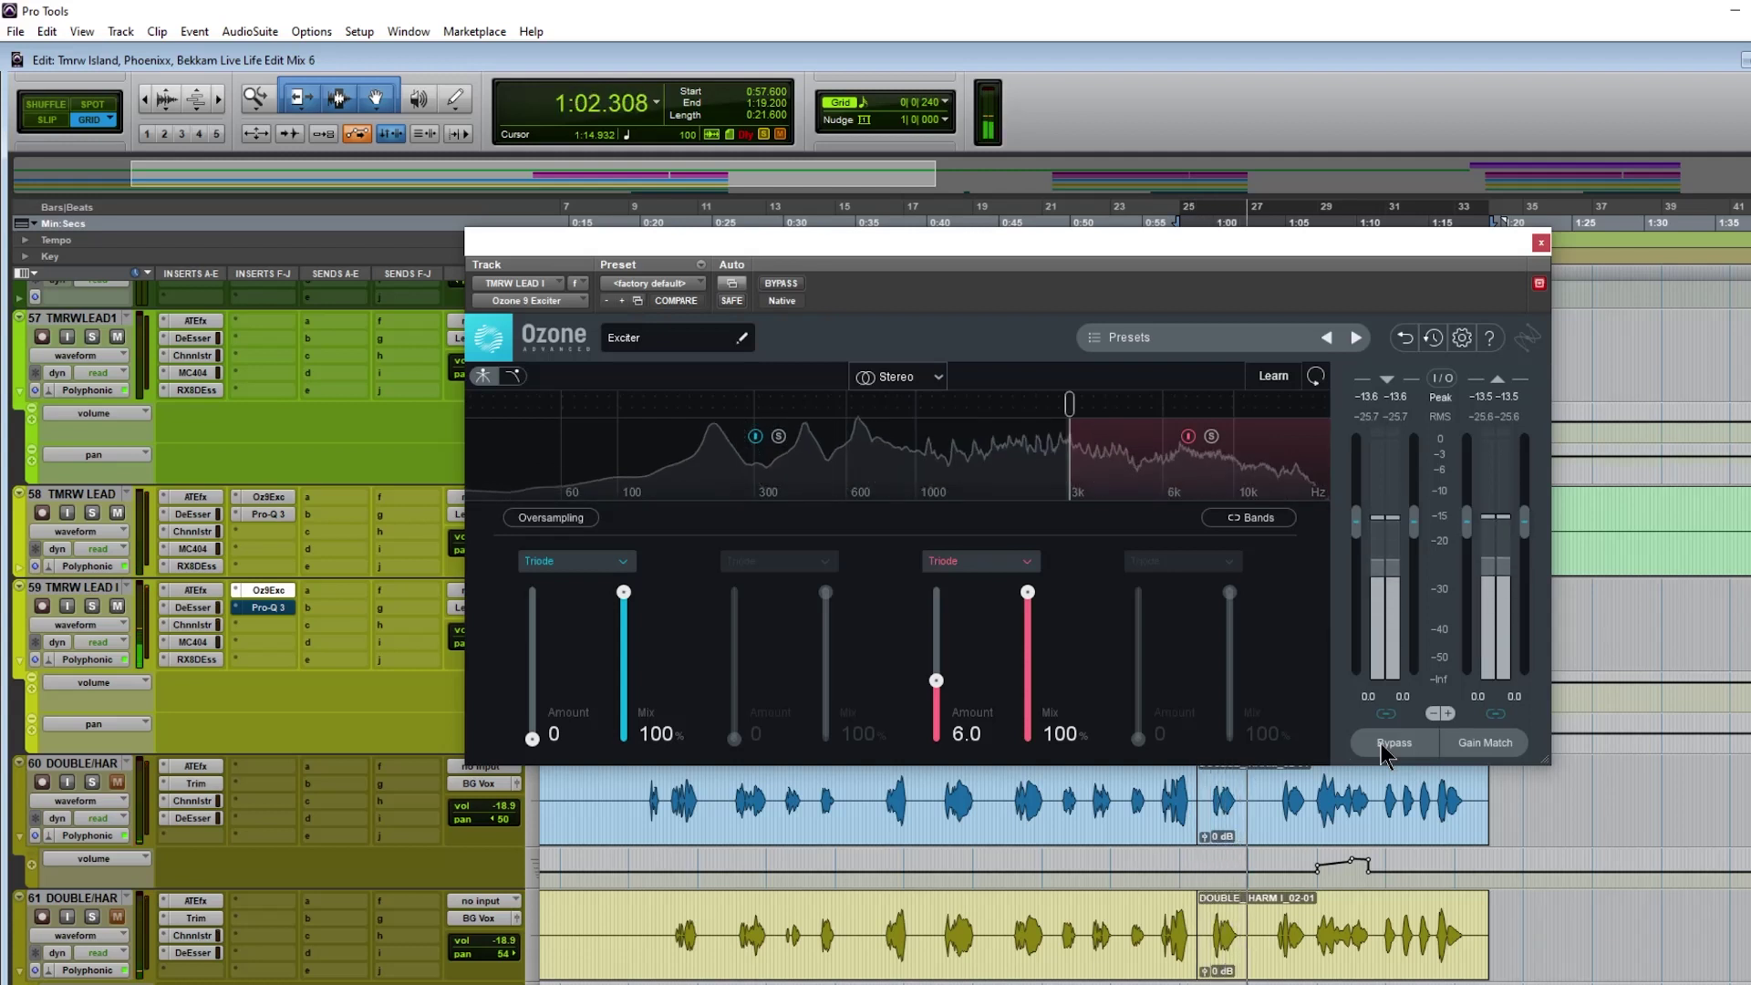
Step: Toggle the Exciter's bypass repeatedly during playback to compare the vocal, and close the plug-in with it active
click(1386, 754)
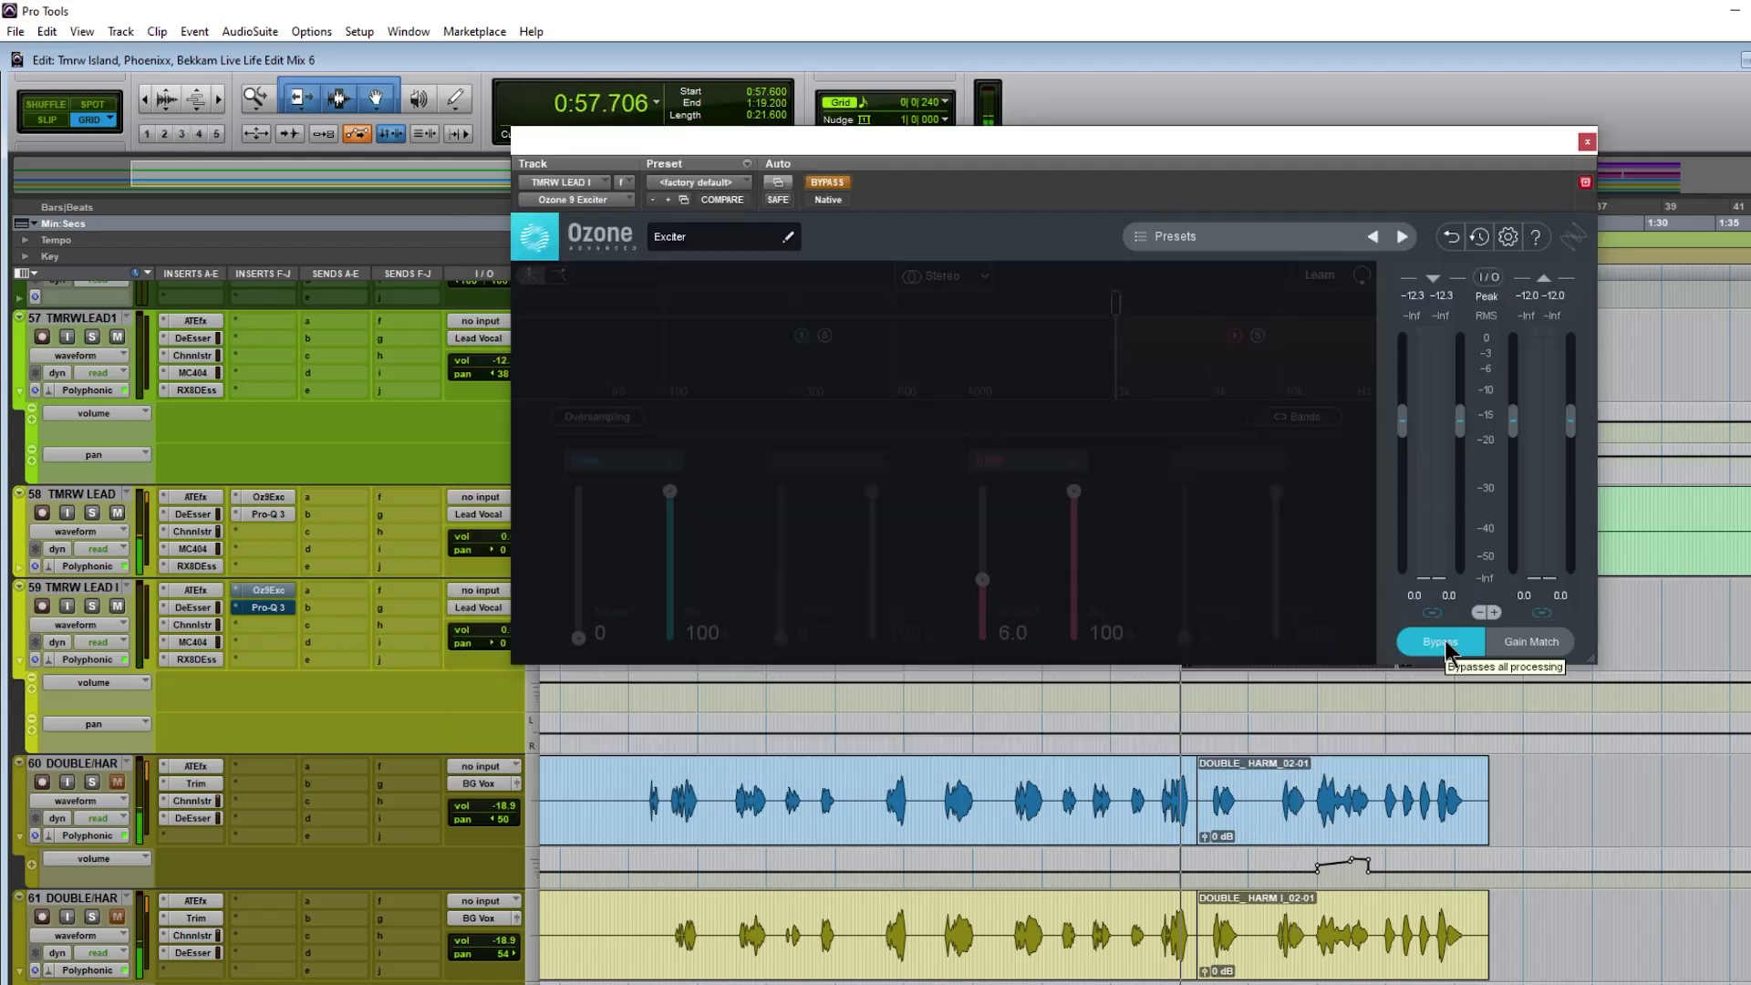
click(1443, 644)
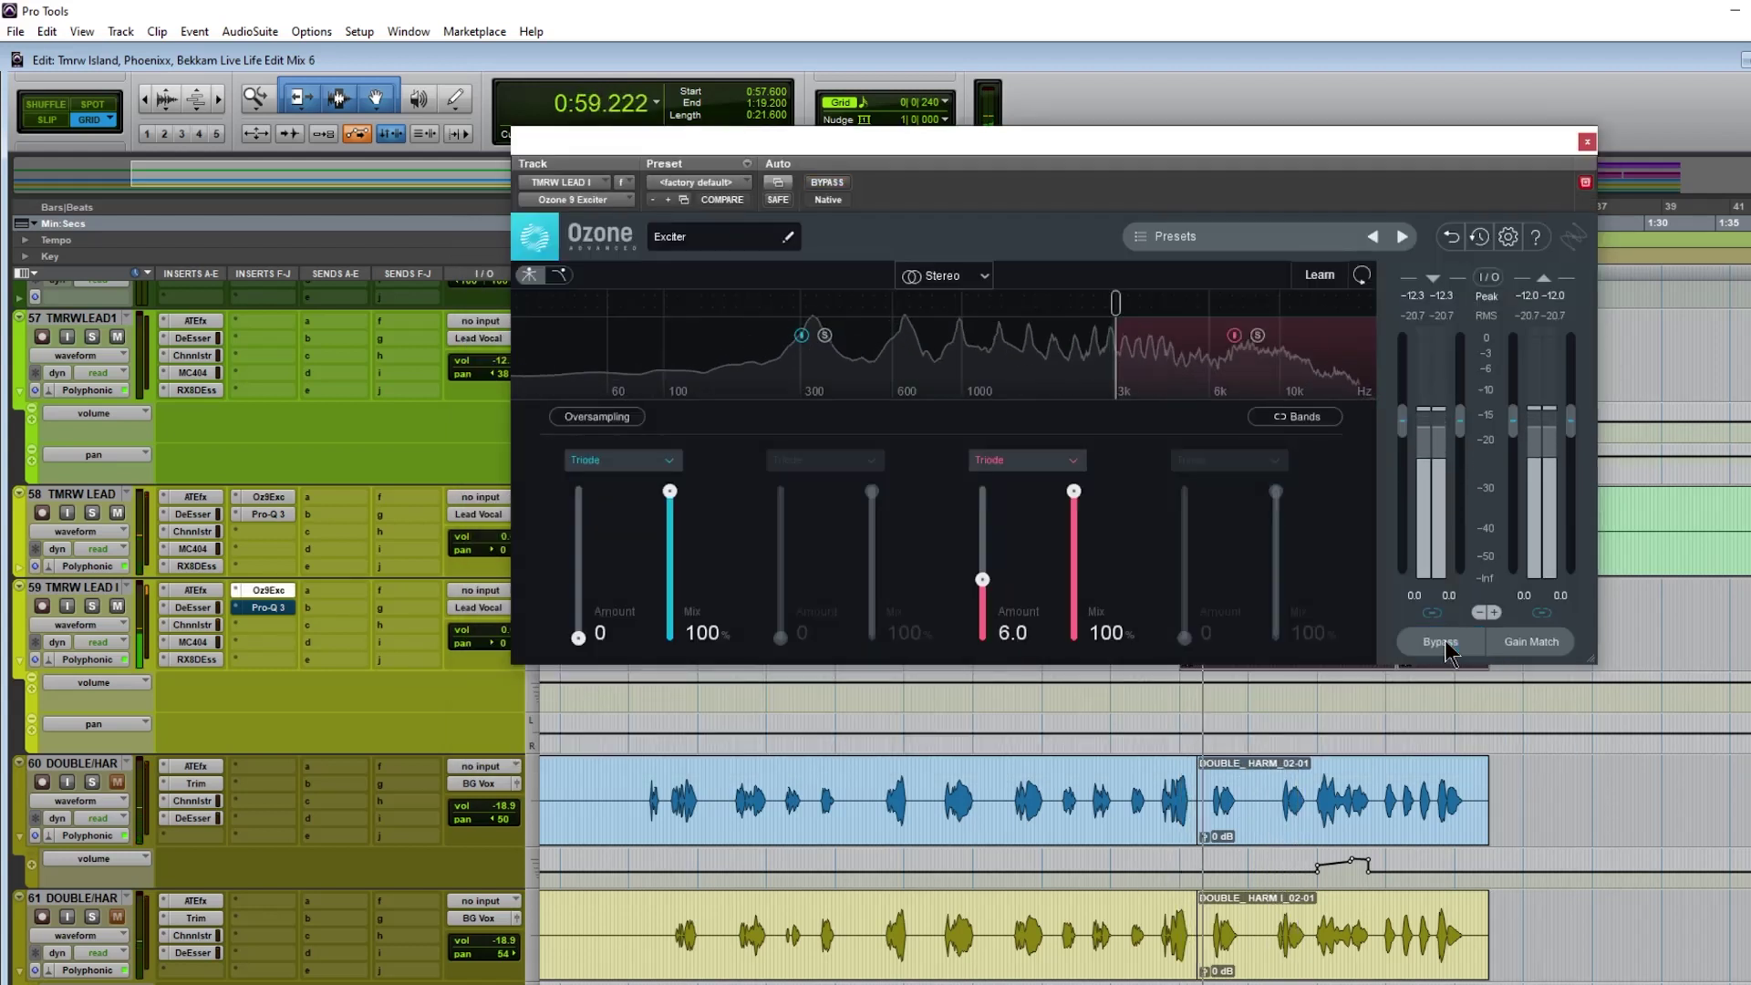
click(1443, 643)
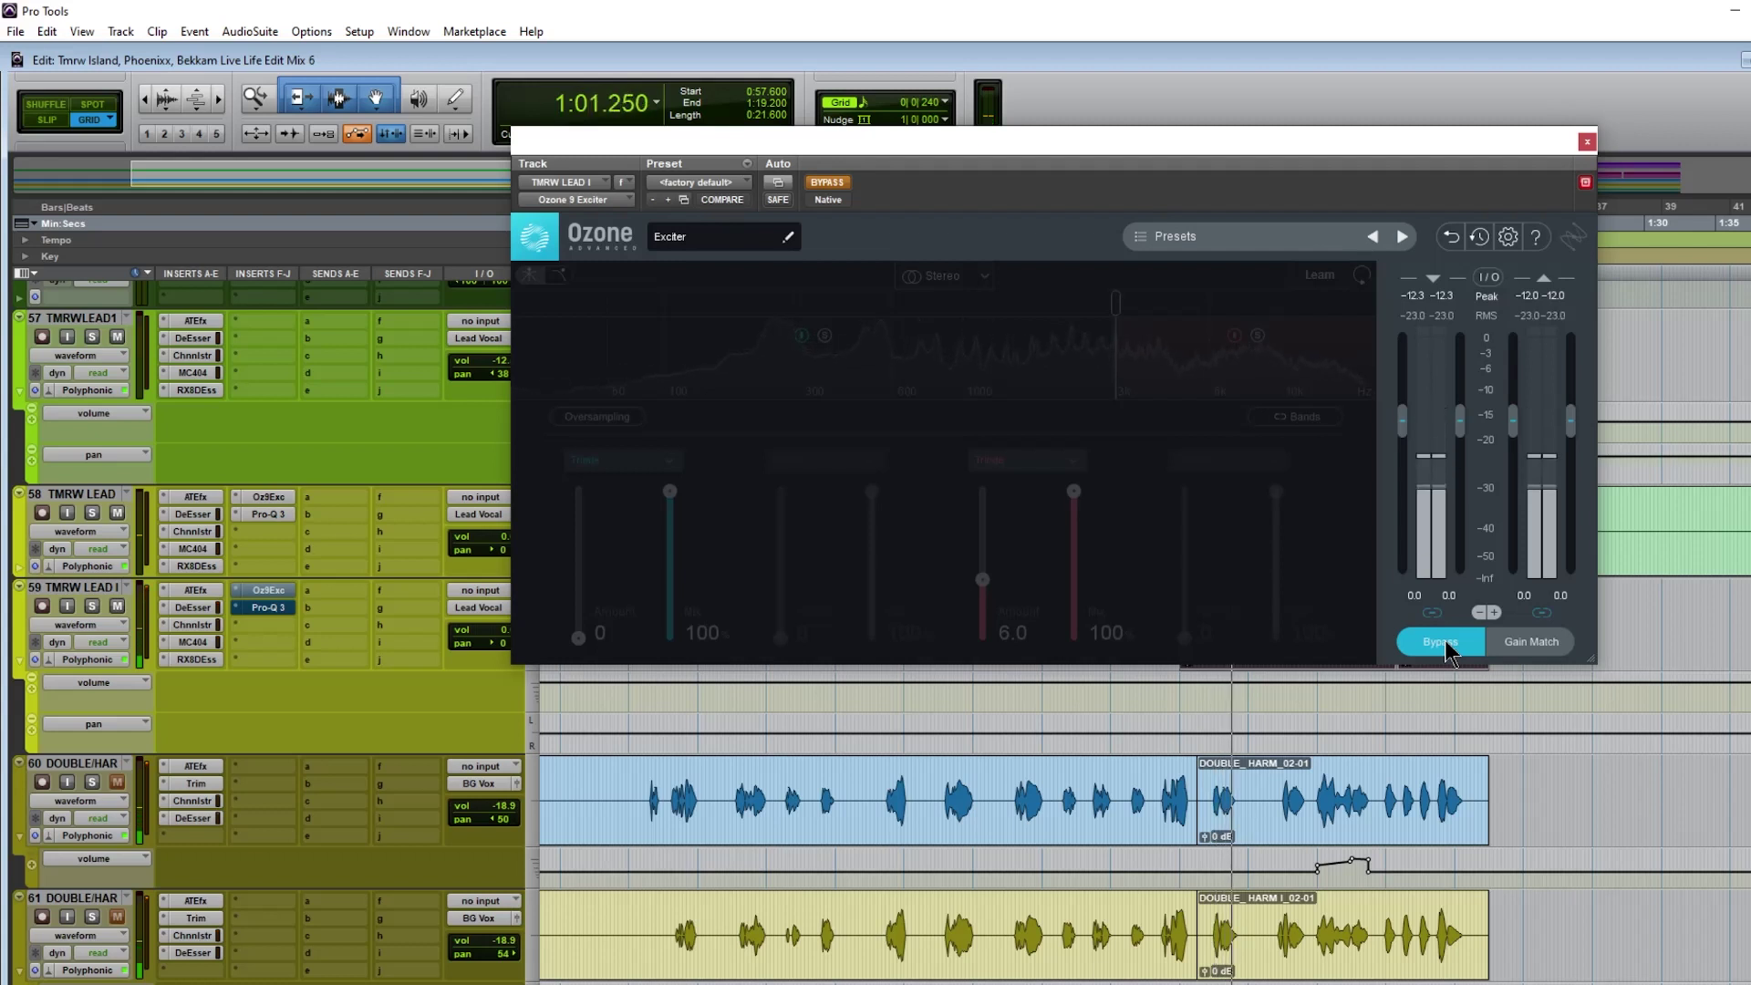
click(1443, 642)
click(1445, 642)
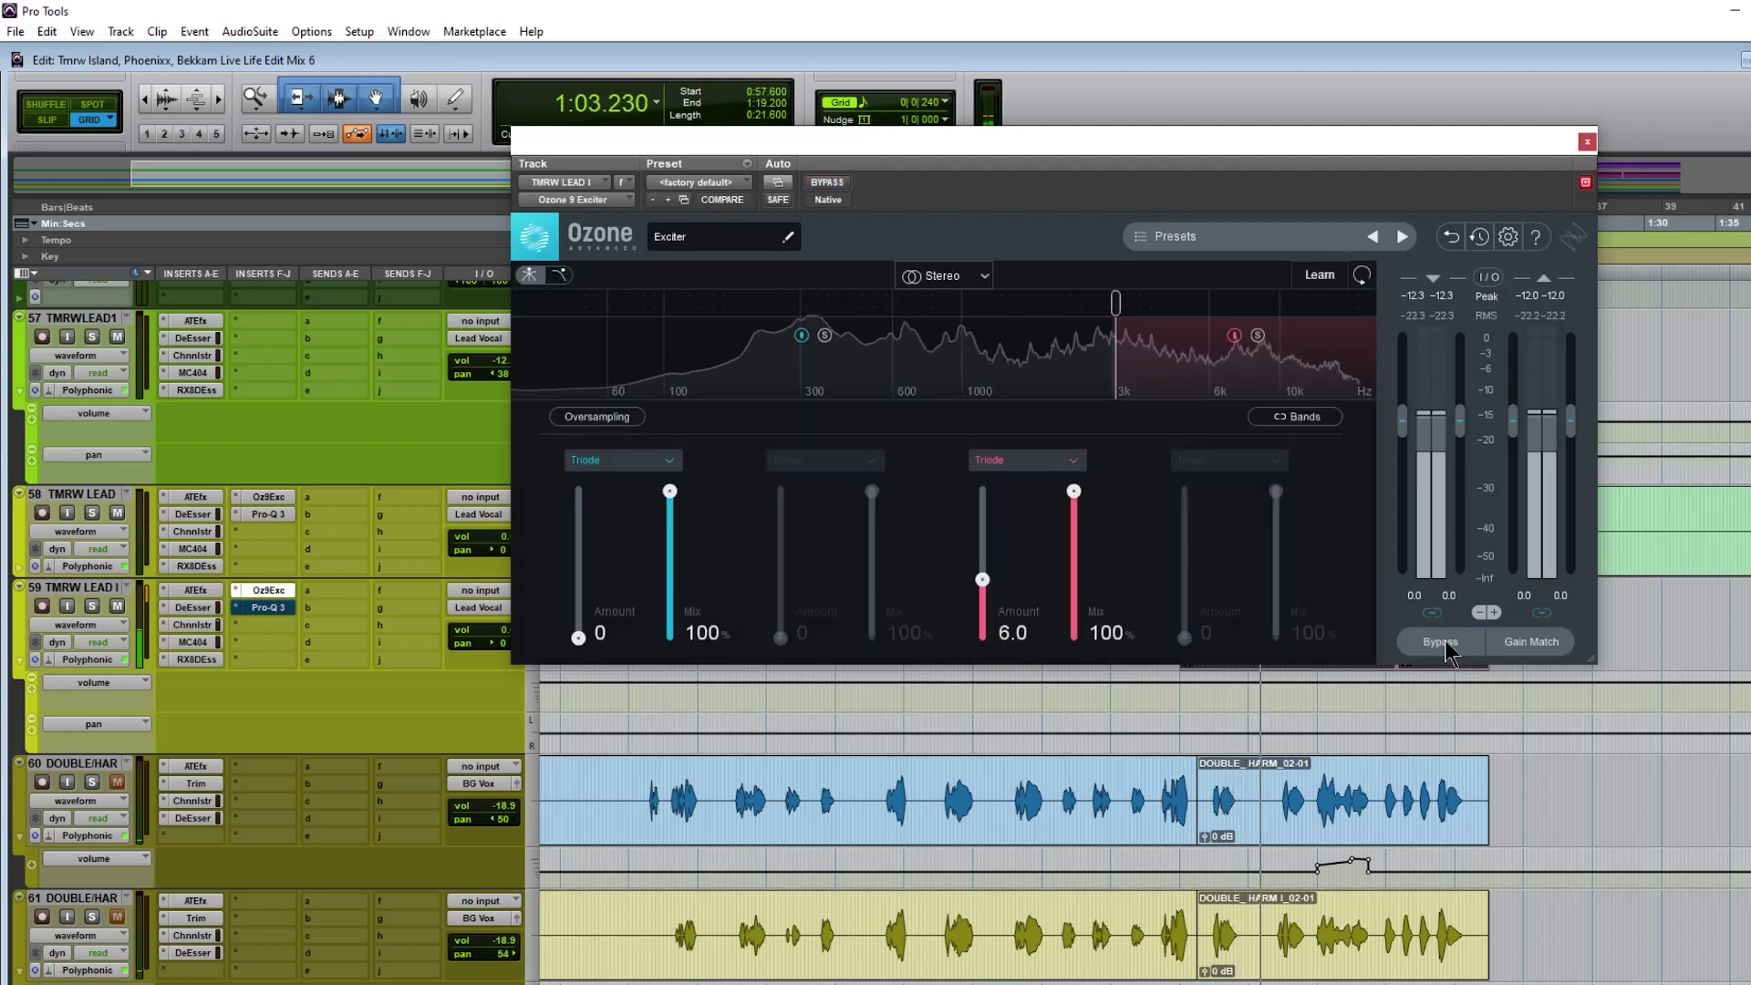
key(space)
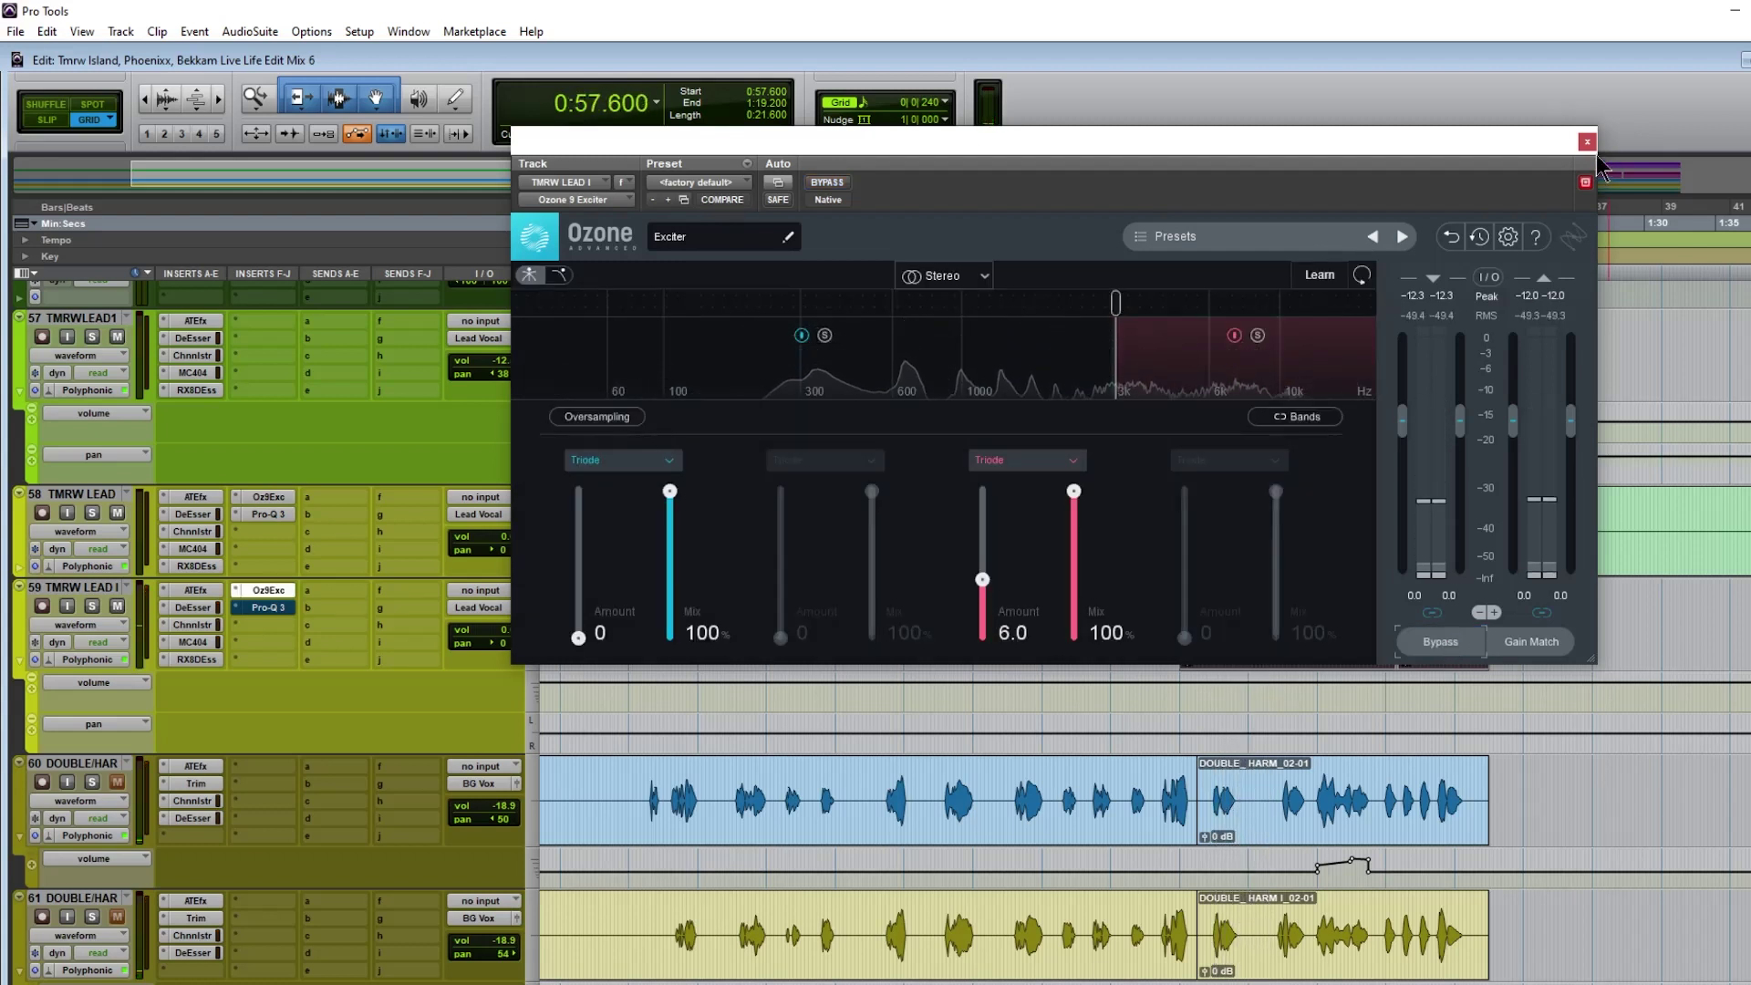
click(1587, 141)
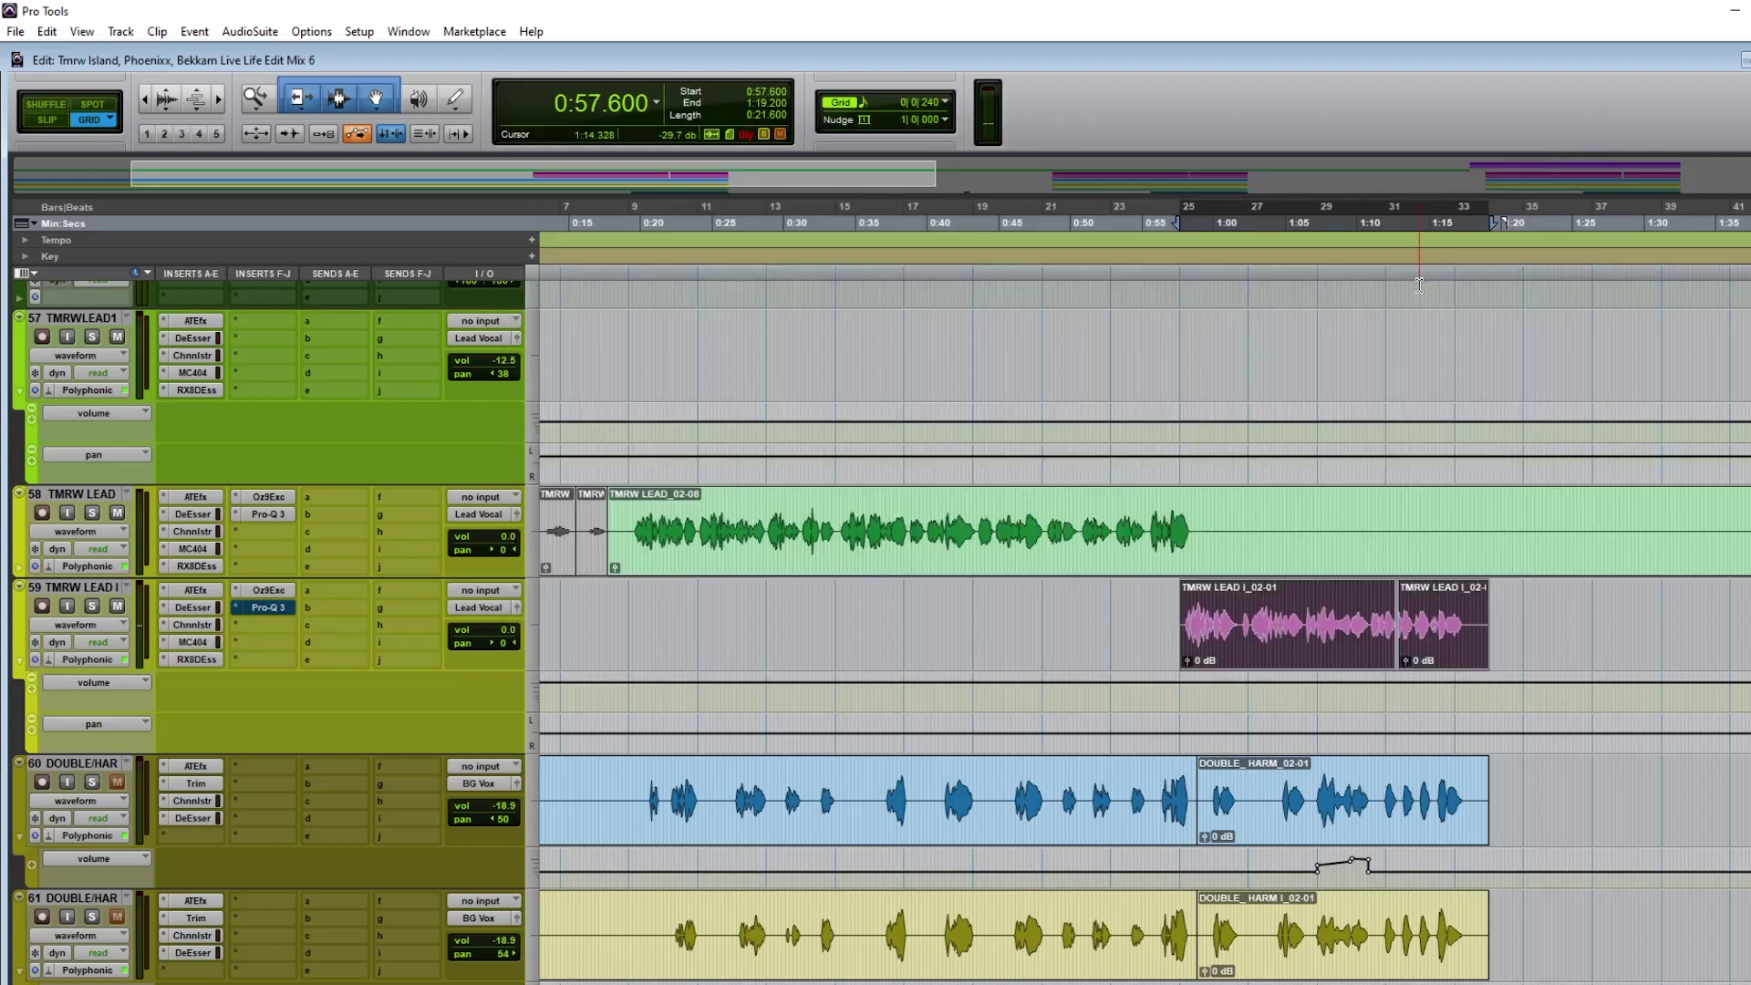
Step: Open the FabFilter Pro-Q 3 insert on the TMRW LEAD I track and take it out of bypass
click(273, 608)
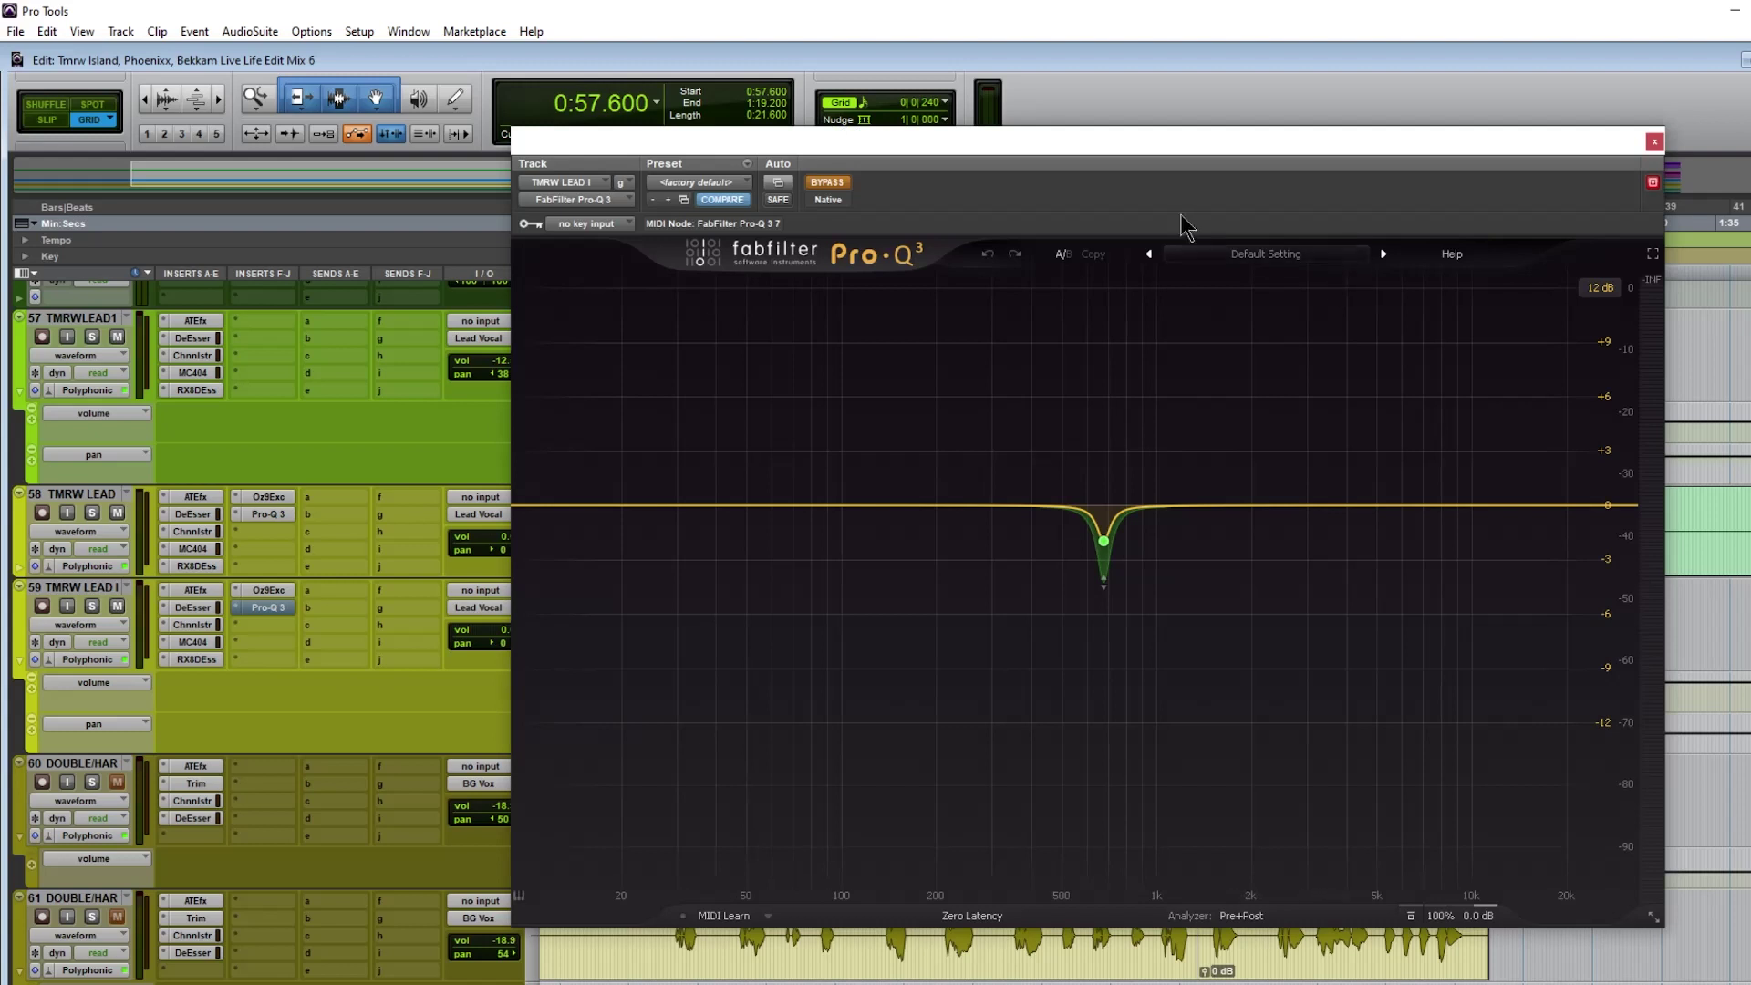
drag(881, 146, 832, 208)
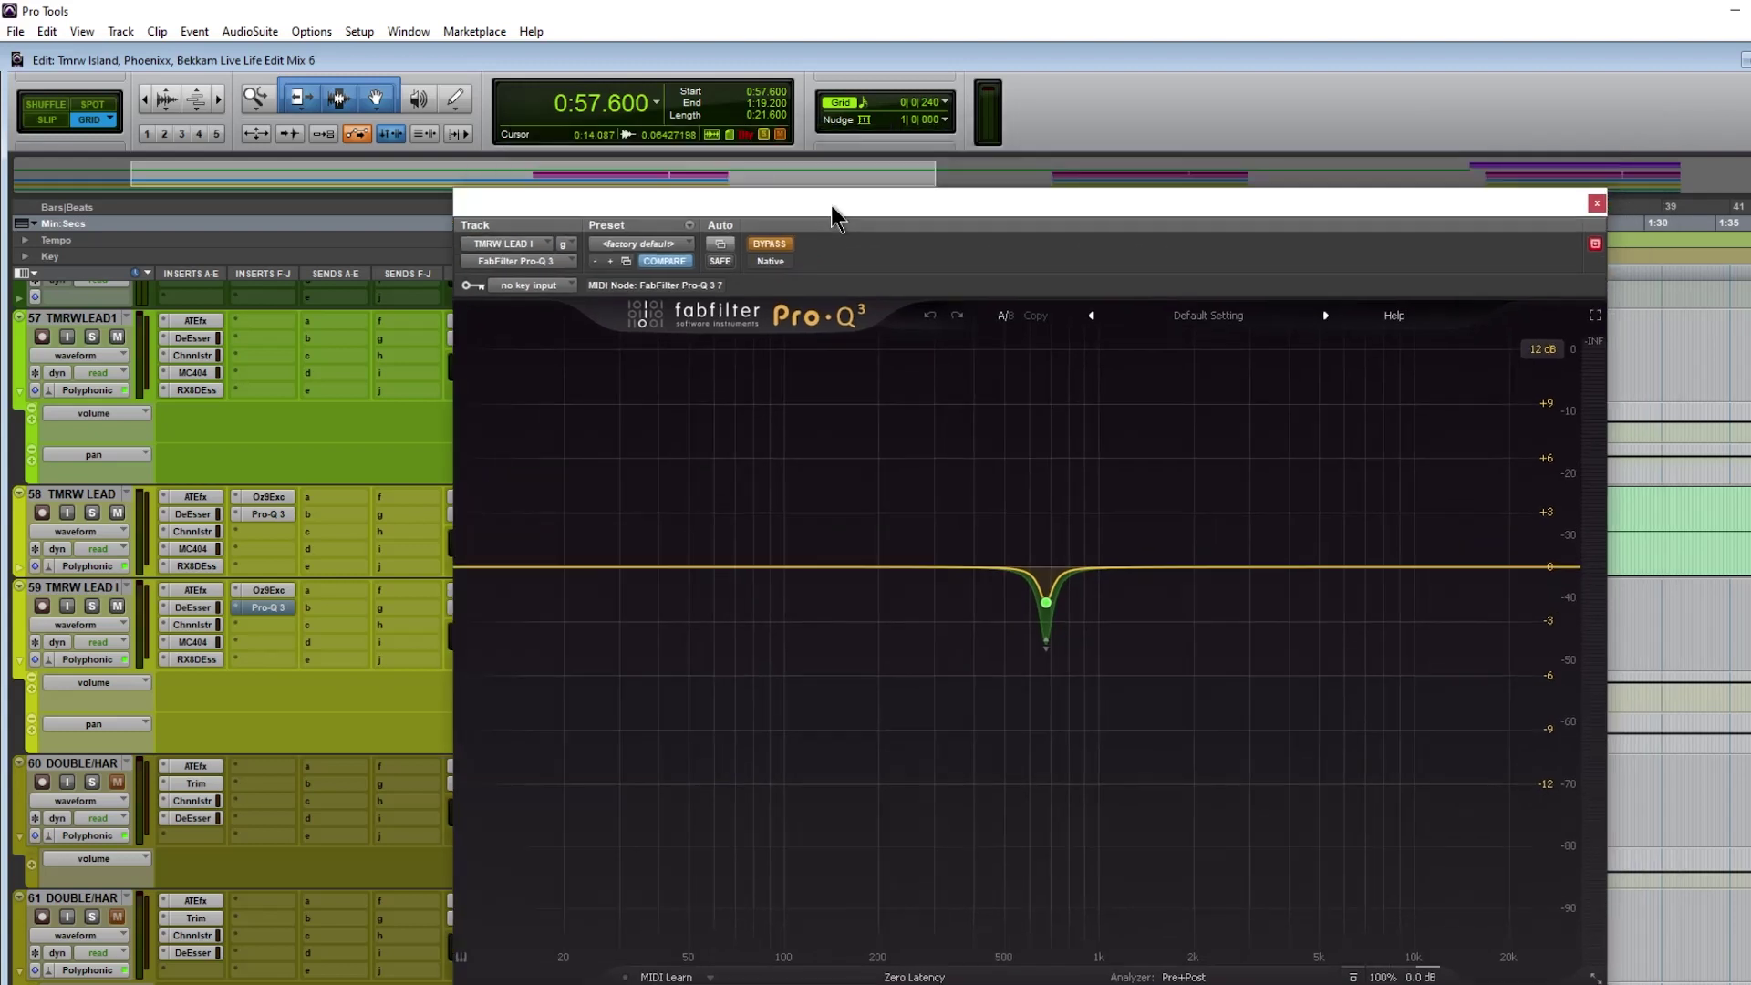
click(780, 245)
drag(944, 205, 981, 112)
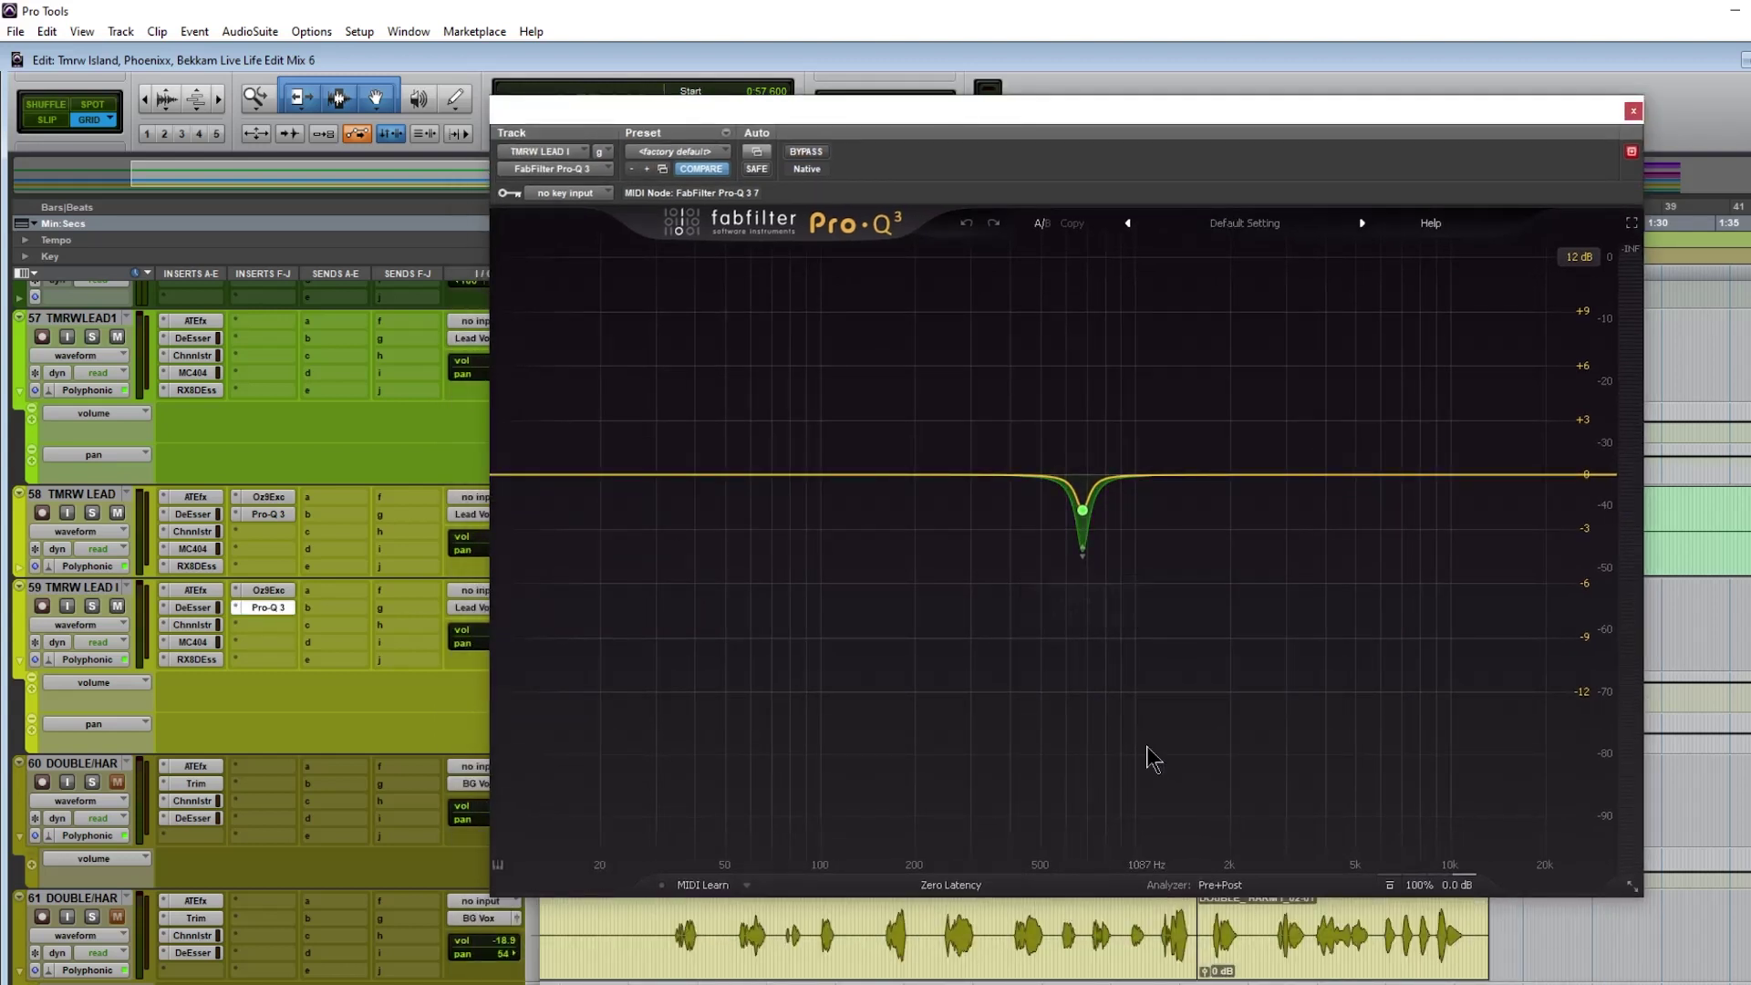
mouse_move(1122, 577)
drag(1184, 112, 1184, 135)
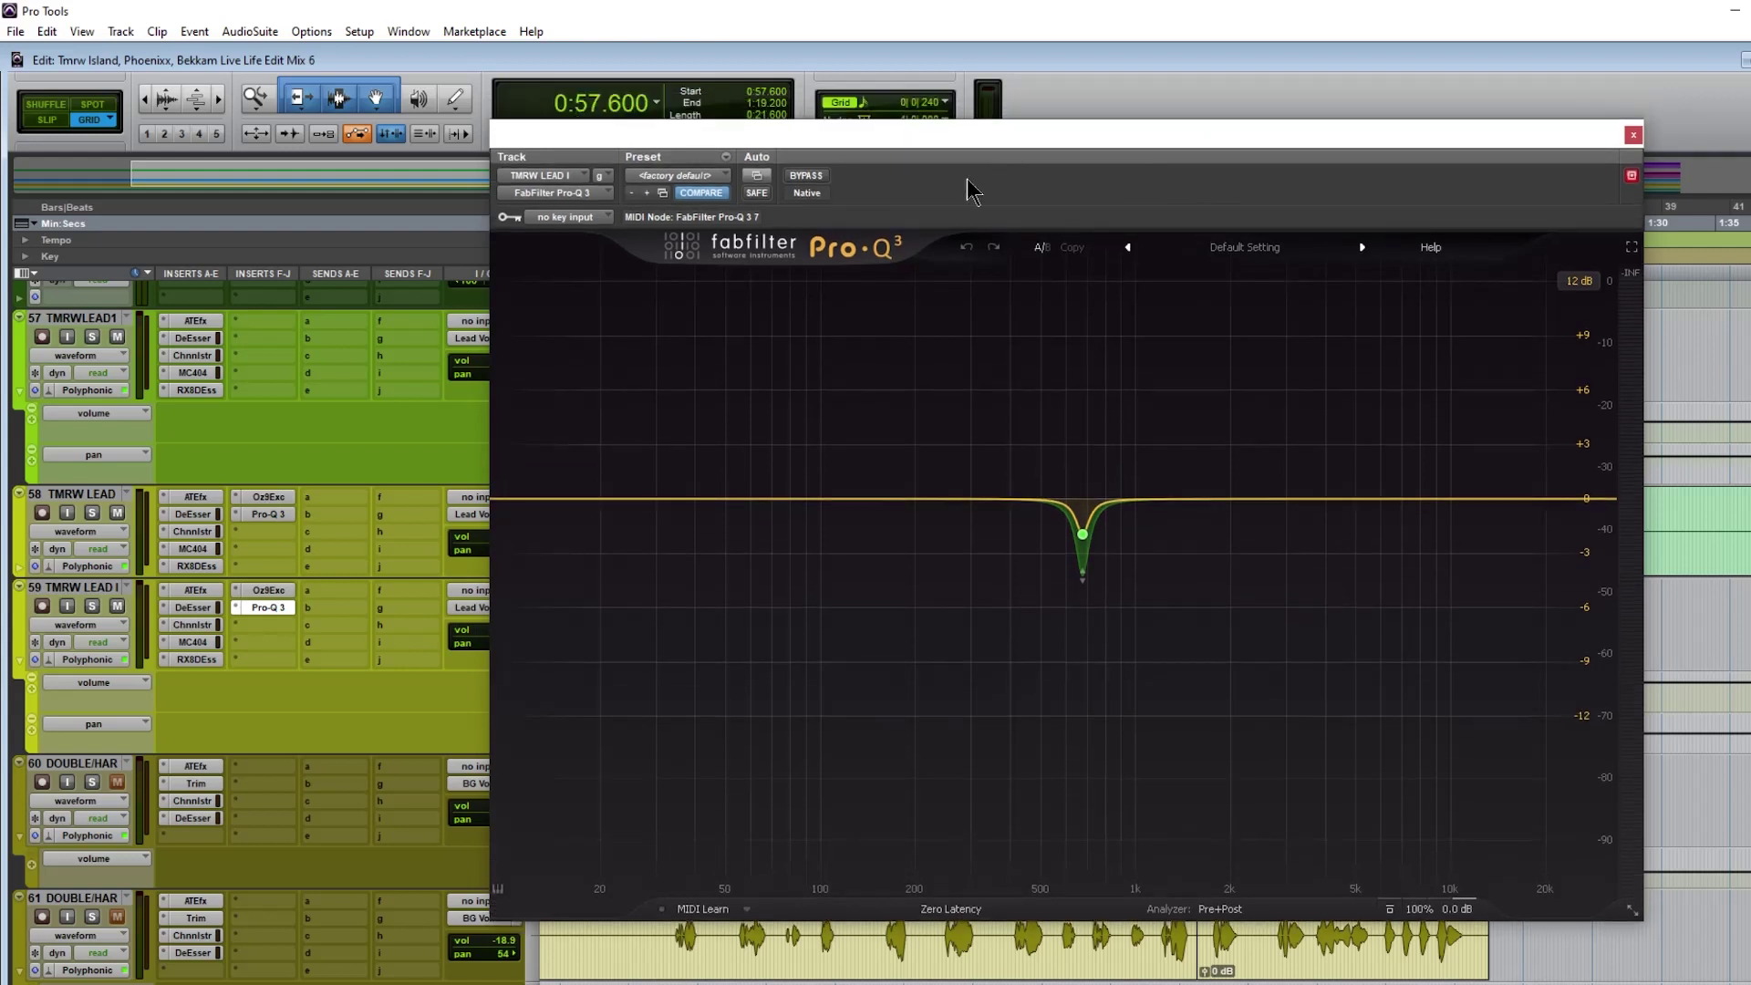
Step: Compare the selected vocal with the Pro-Q 3 active and bypassed during playback, leaving the plug-in active
key(space)
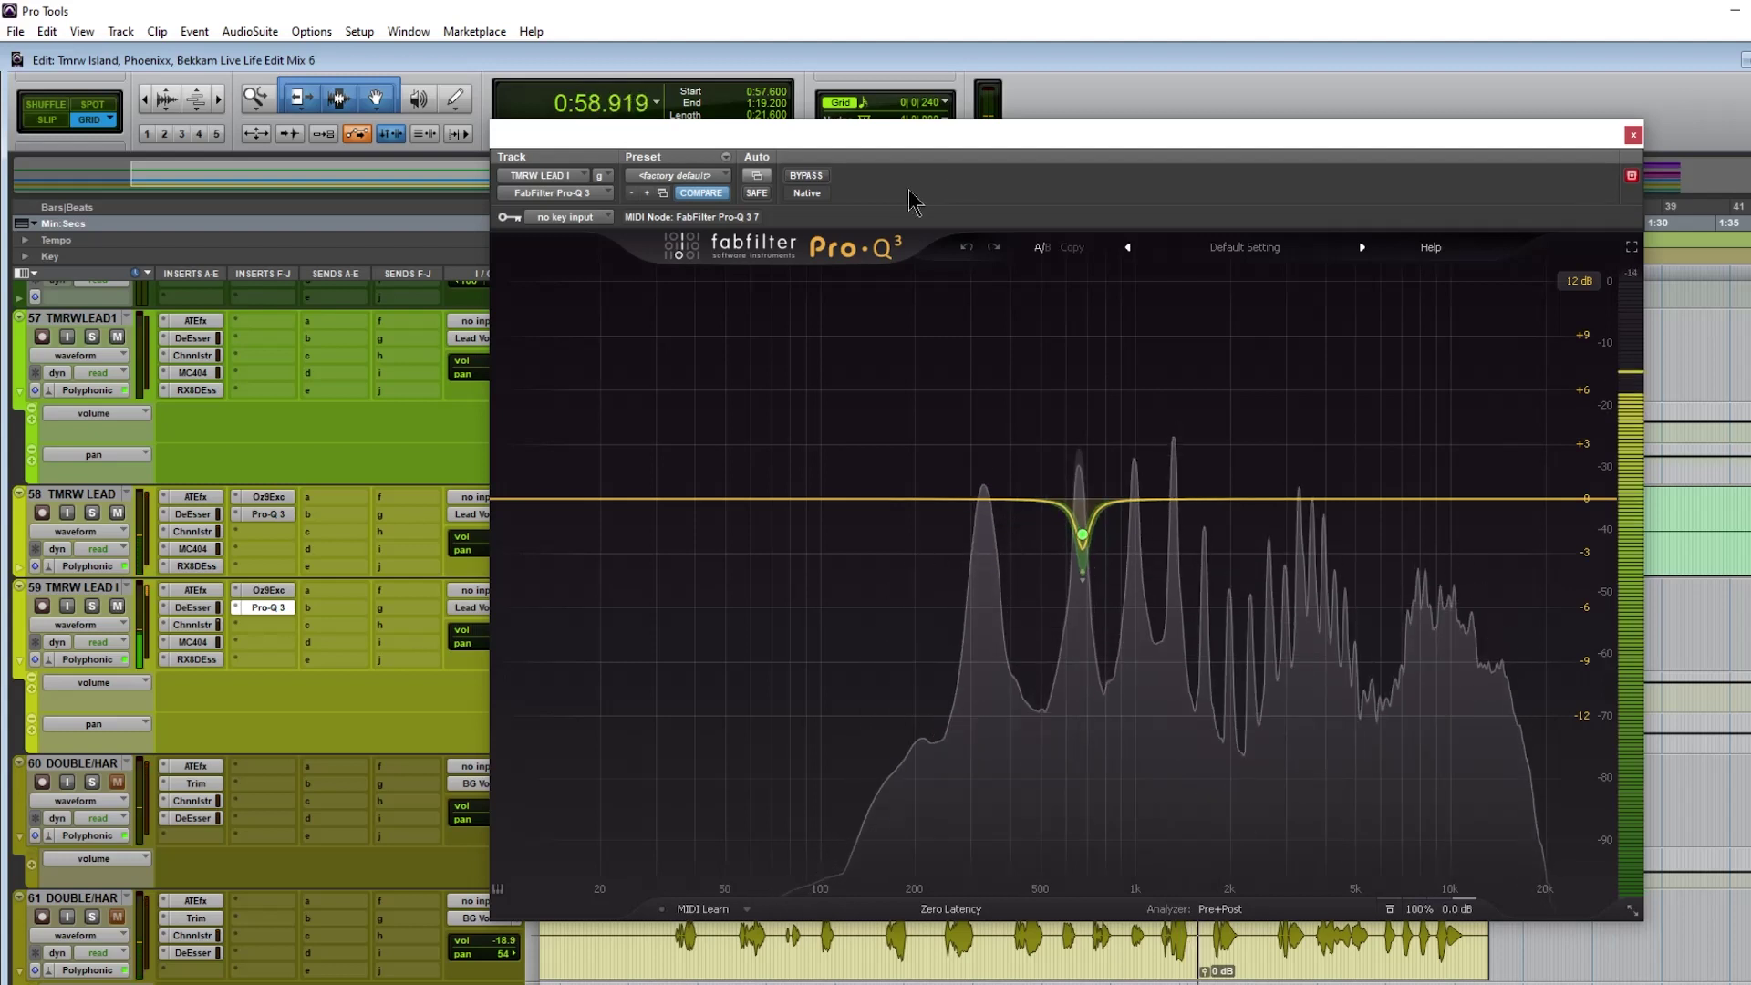
key(space)
click(819, 178)
key(space)
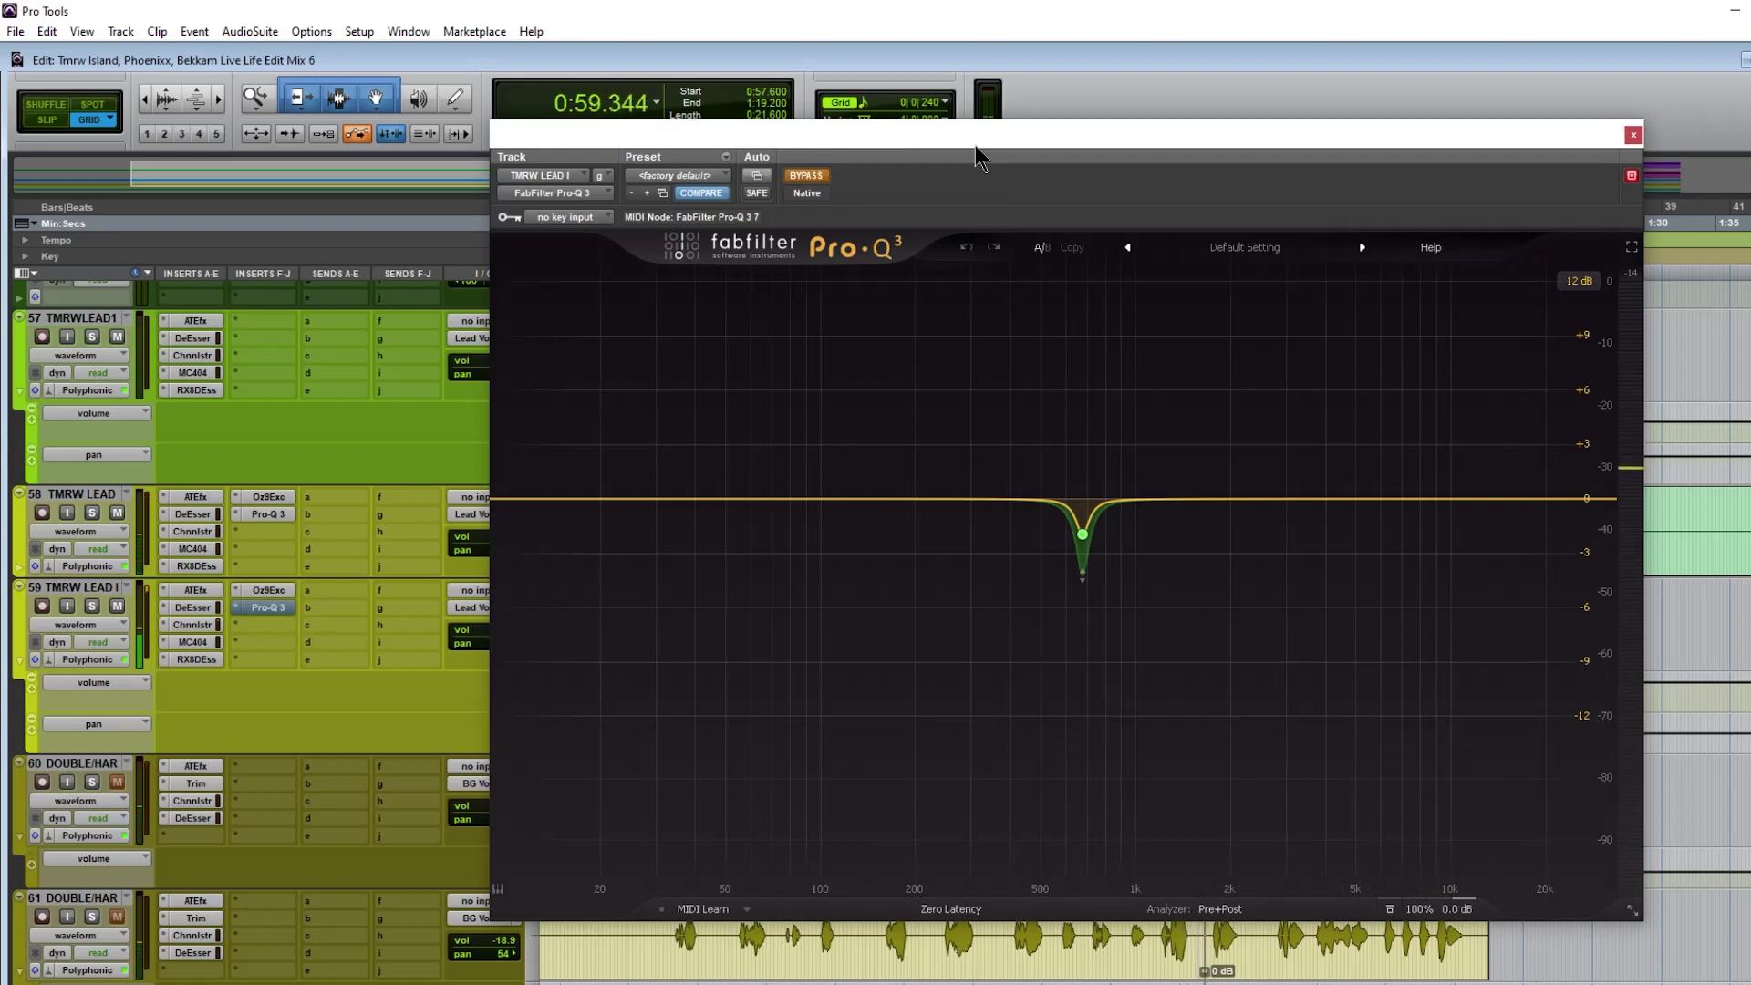
click(817, 176)
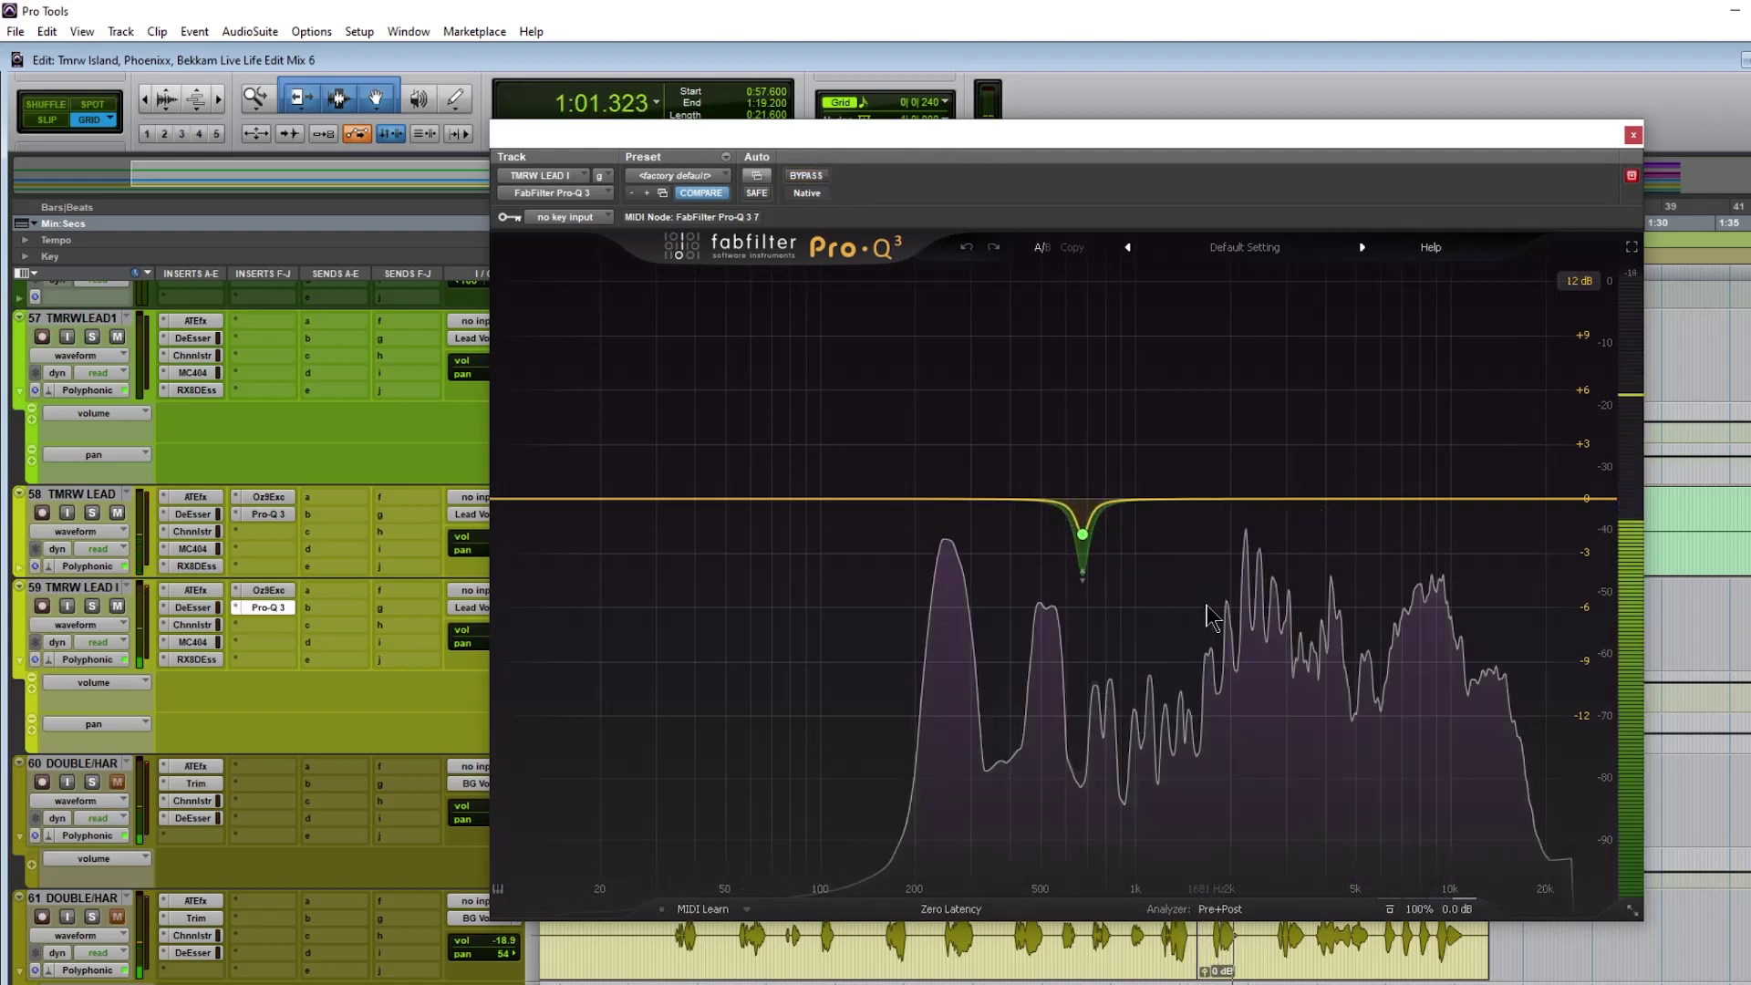
key(space)
Step: Replay the vocal through the Pro-Q 3, show the settings of its narrow bell cut and close the plug-in
key(space)
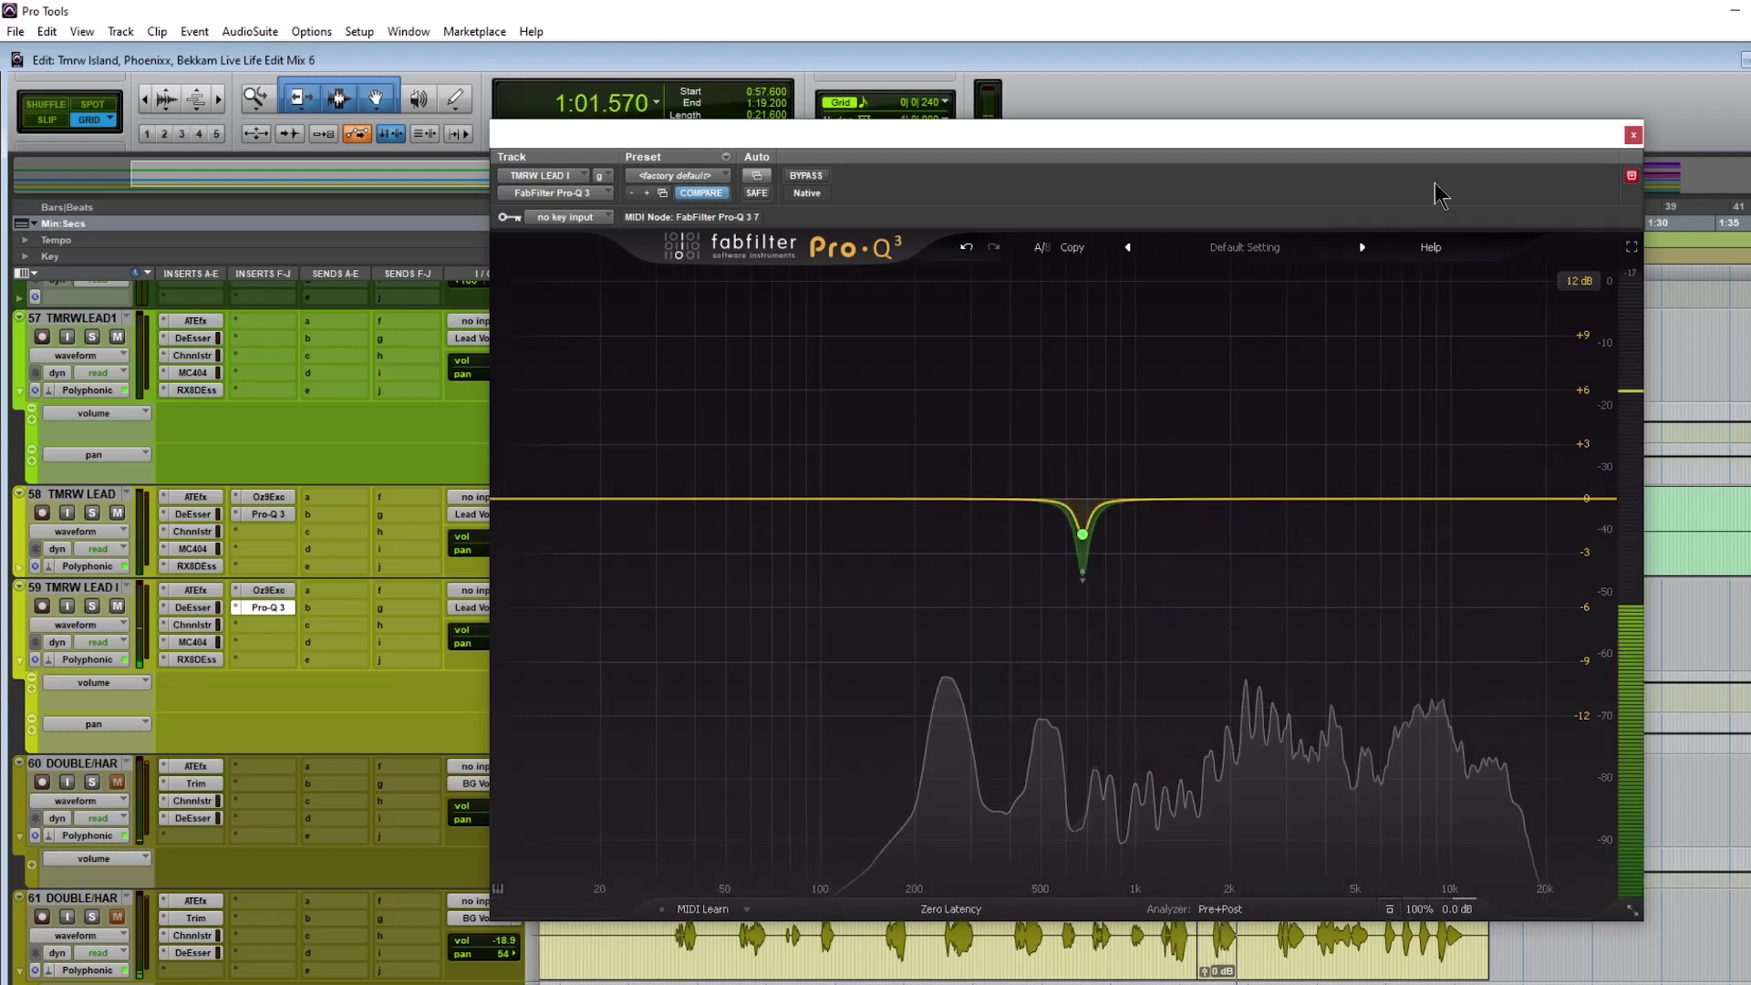
key(space)
click(1084, 537)
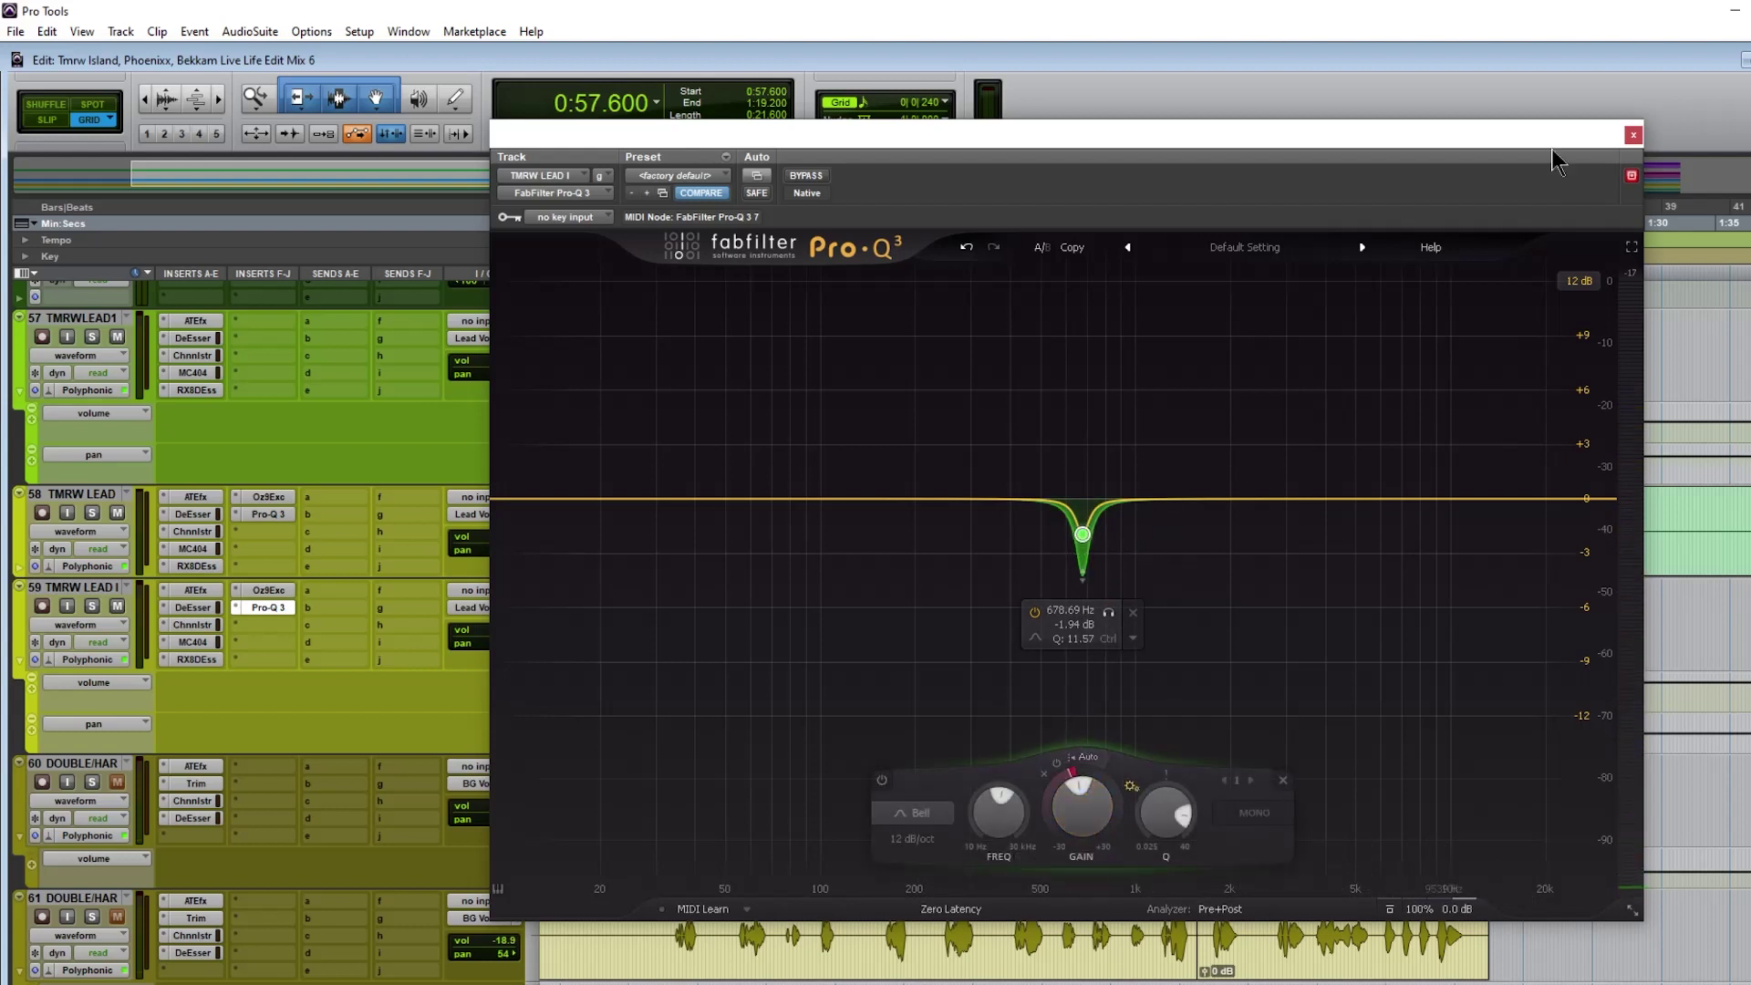
click(1632, 136)
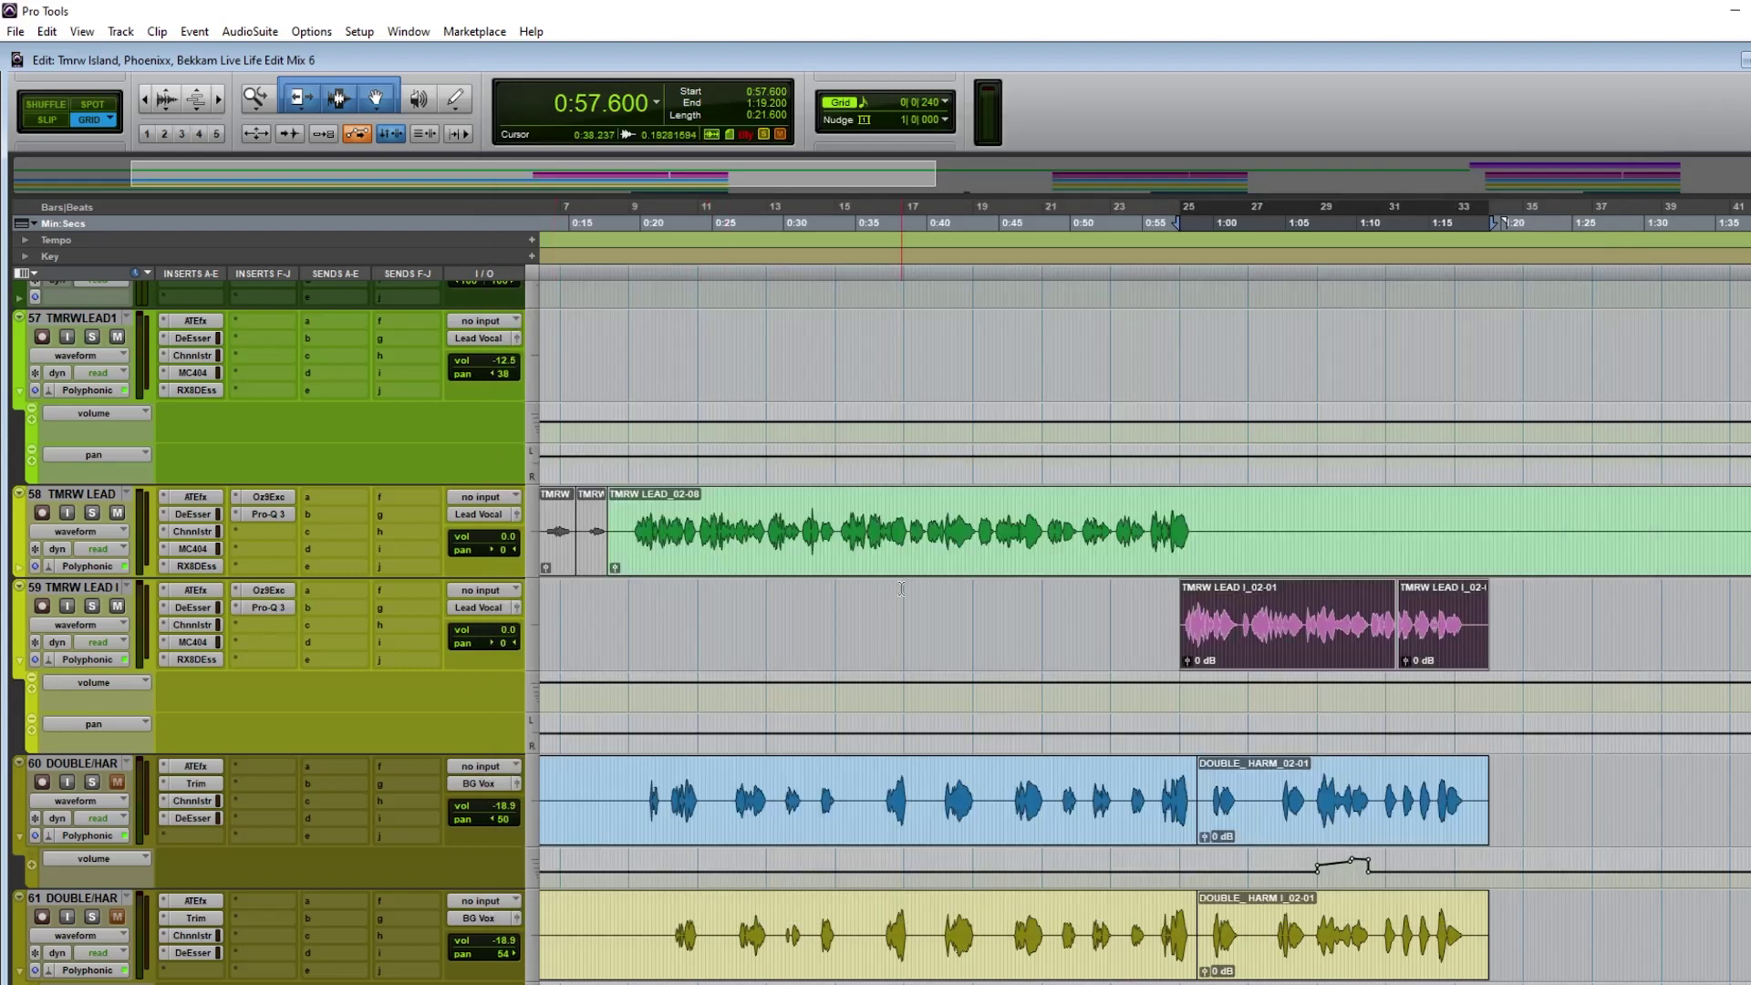
Step: In the Mix window, compare the TMRW LEAD I vocal with all its inserts bypassed and active, leaving them active
scroll(901, 588, down, 3)
scroll(901, 588, down, 6)
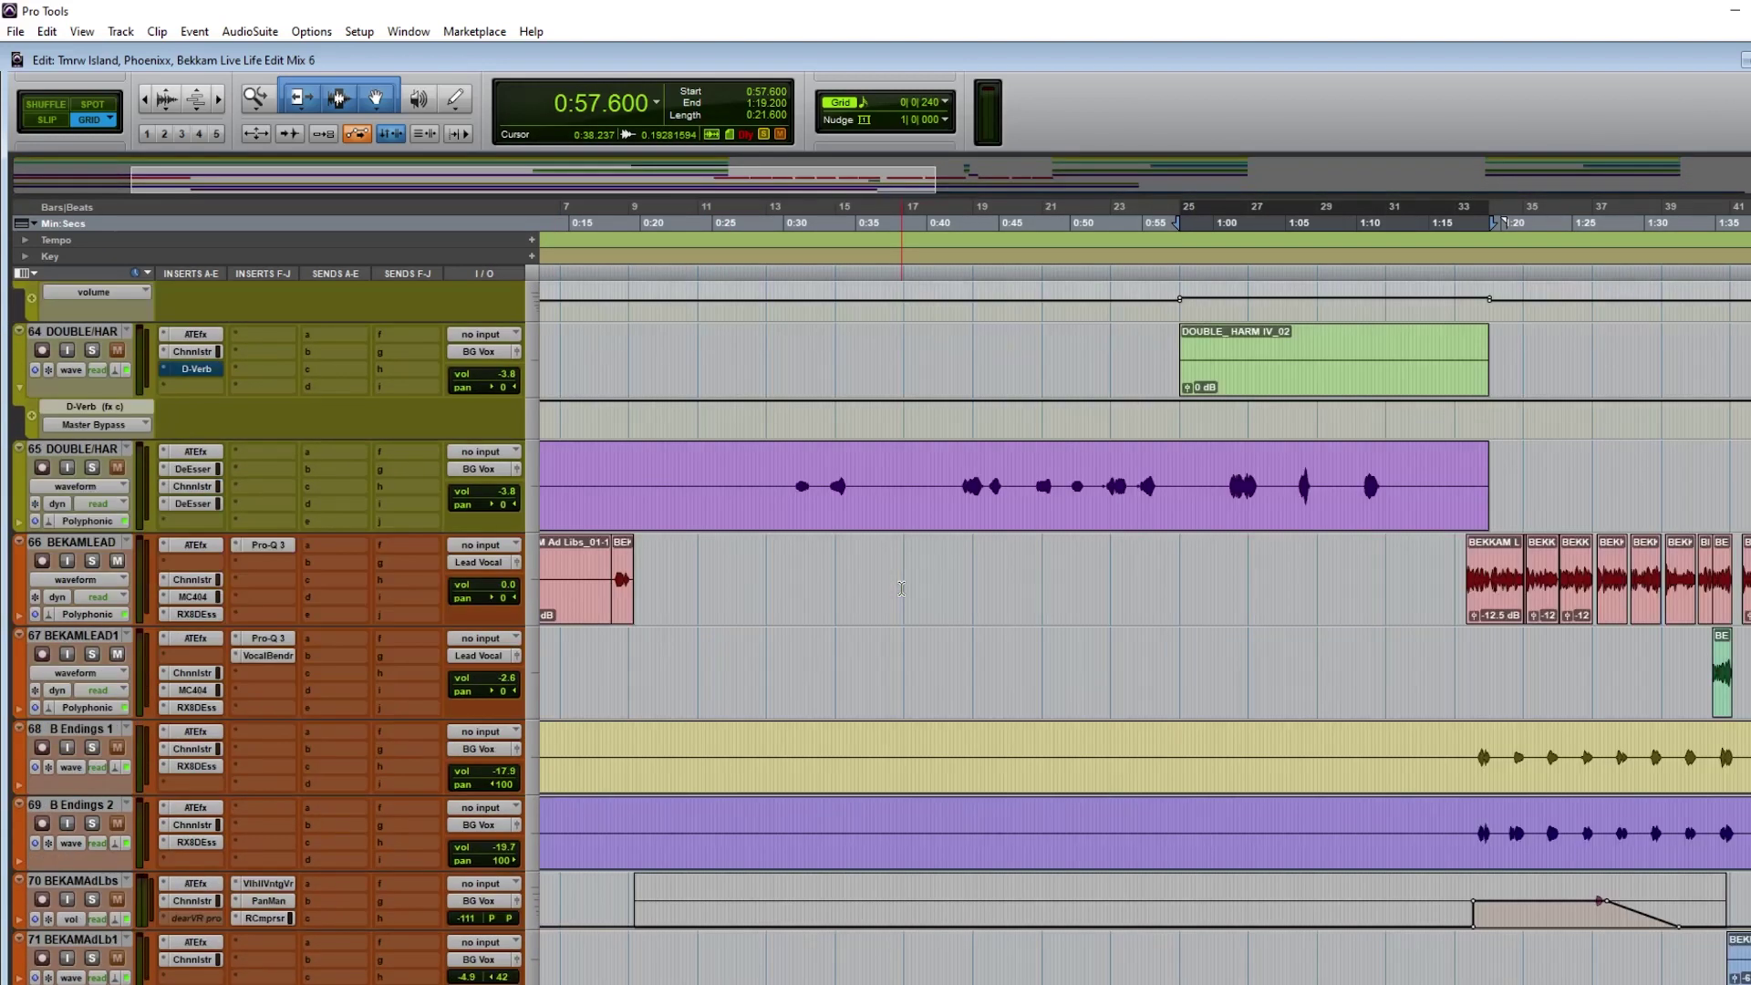
key(ctrl+equal)
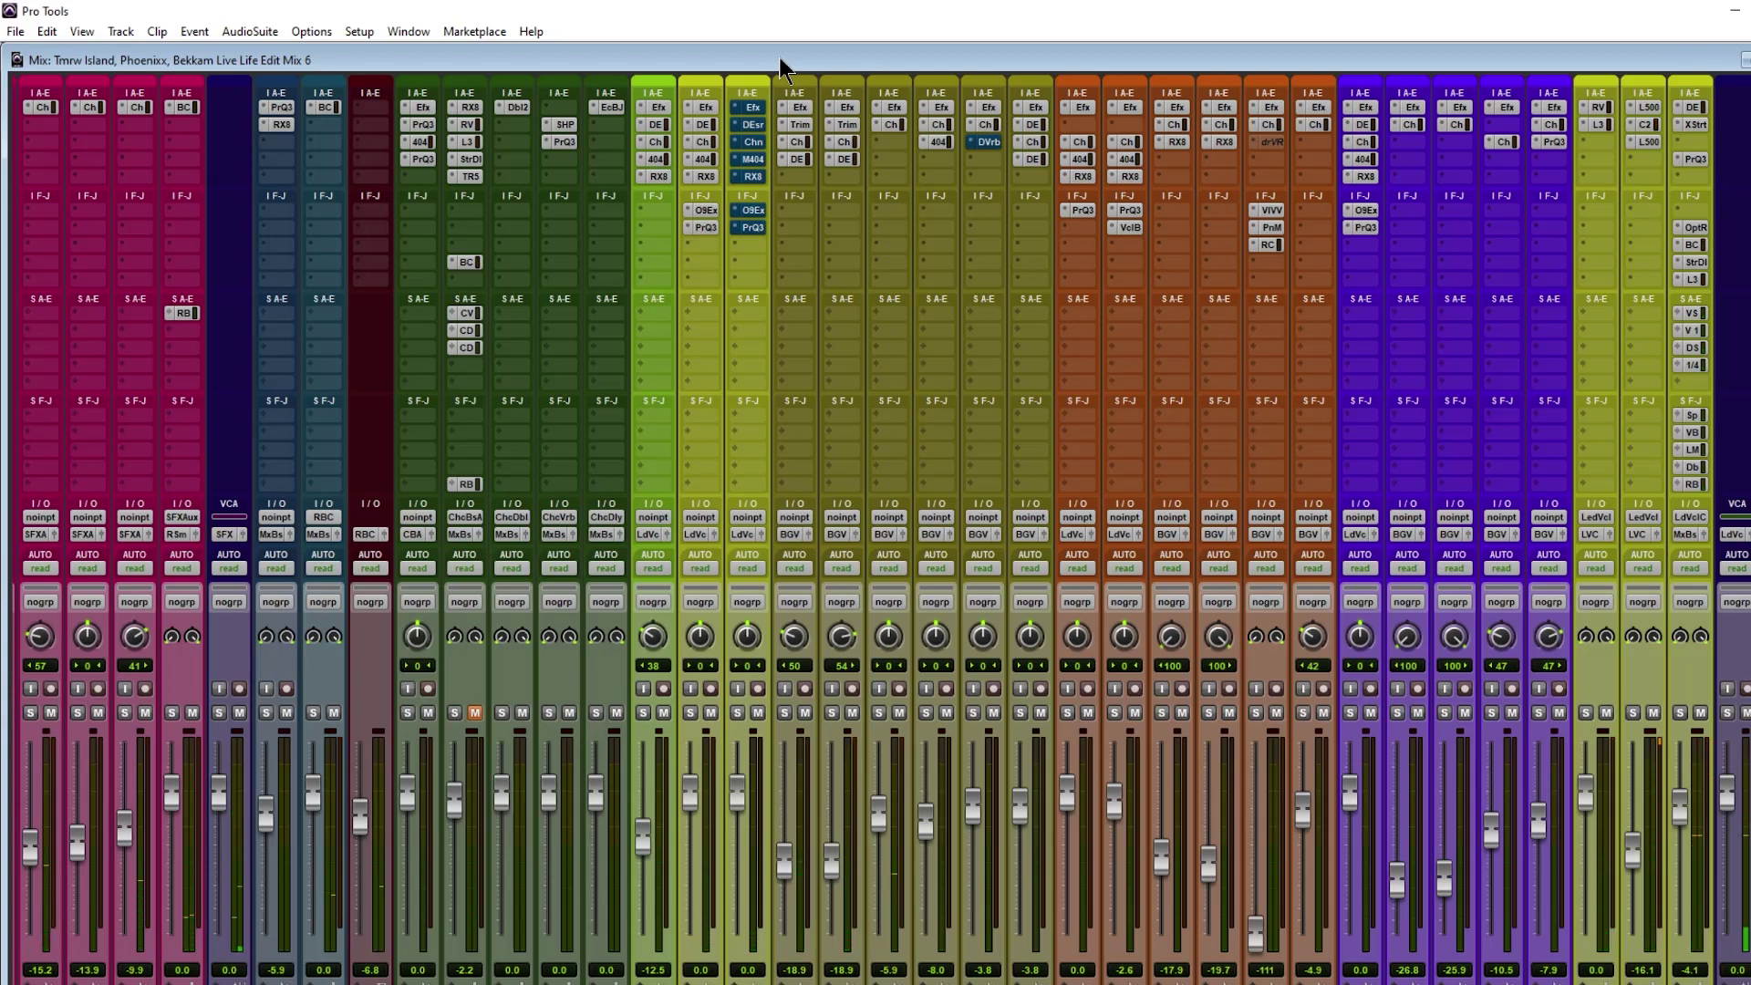
ctrl+shift+click(752, 108)
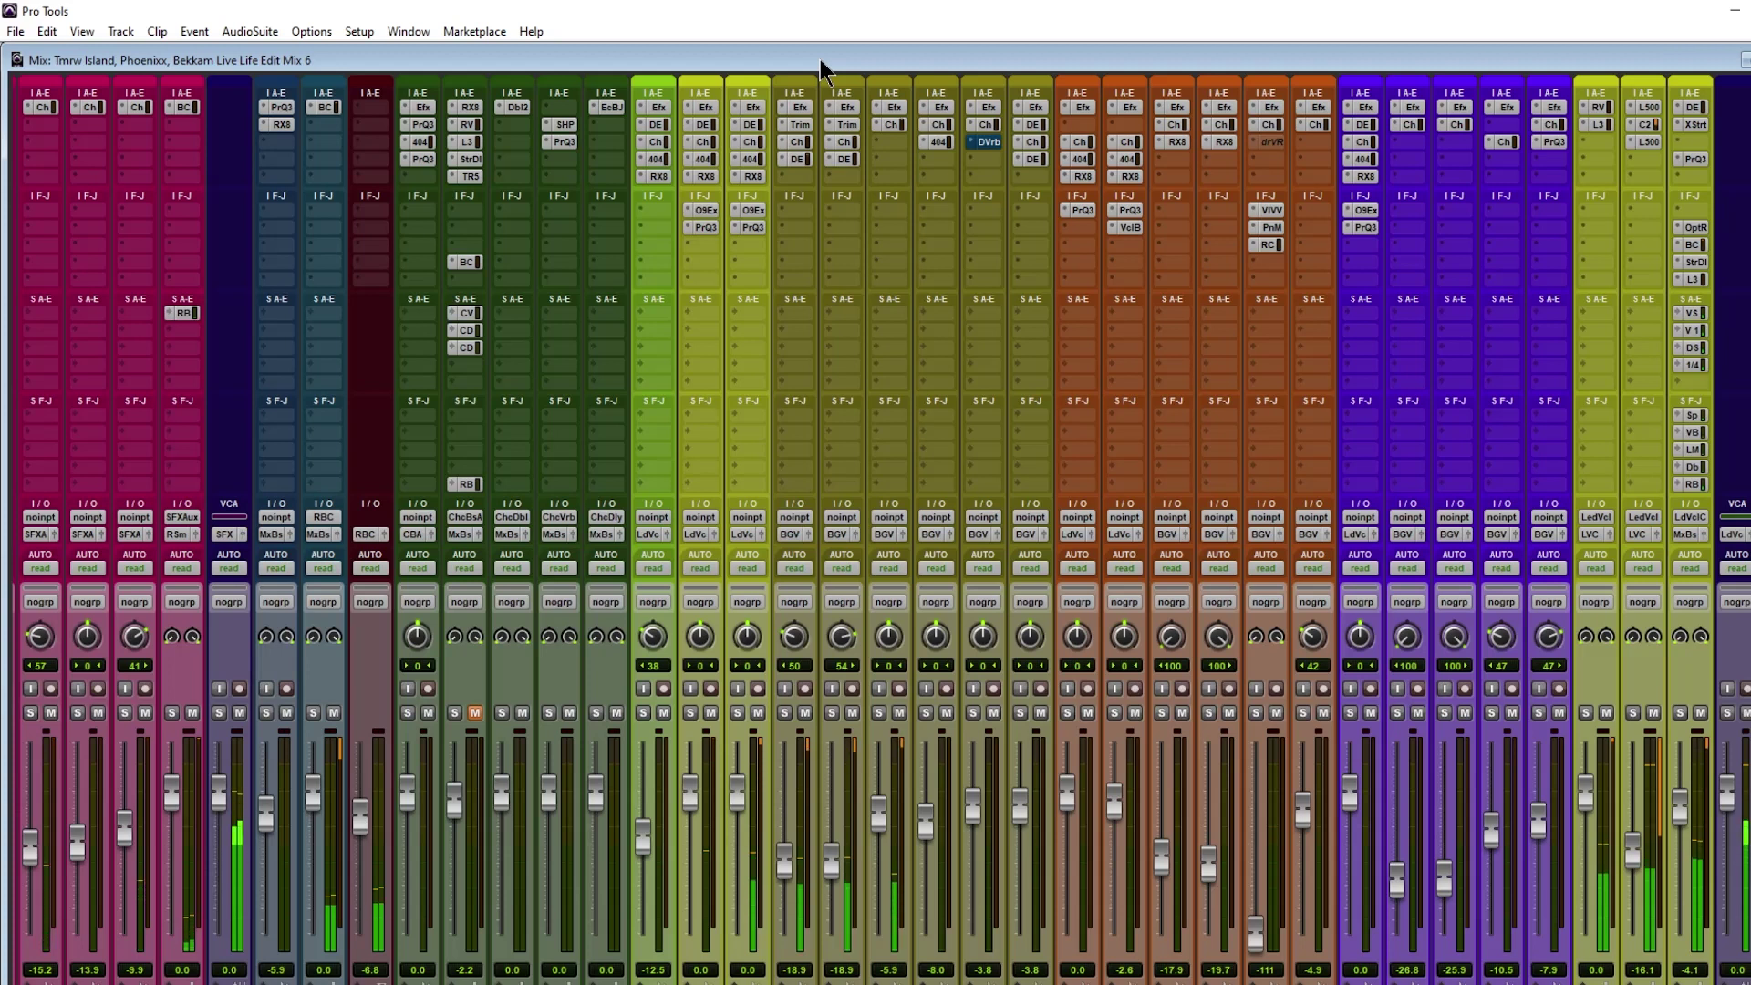
click(1080, 429)
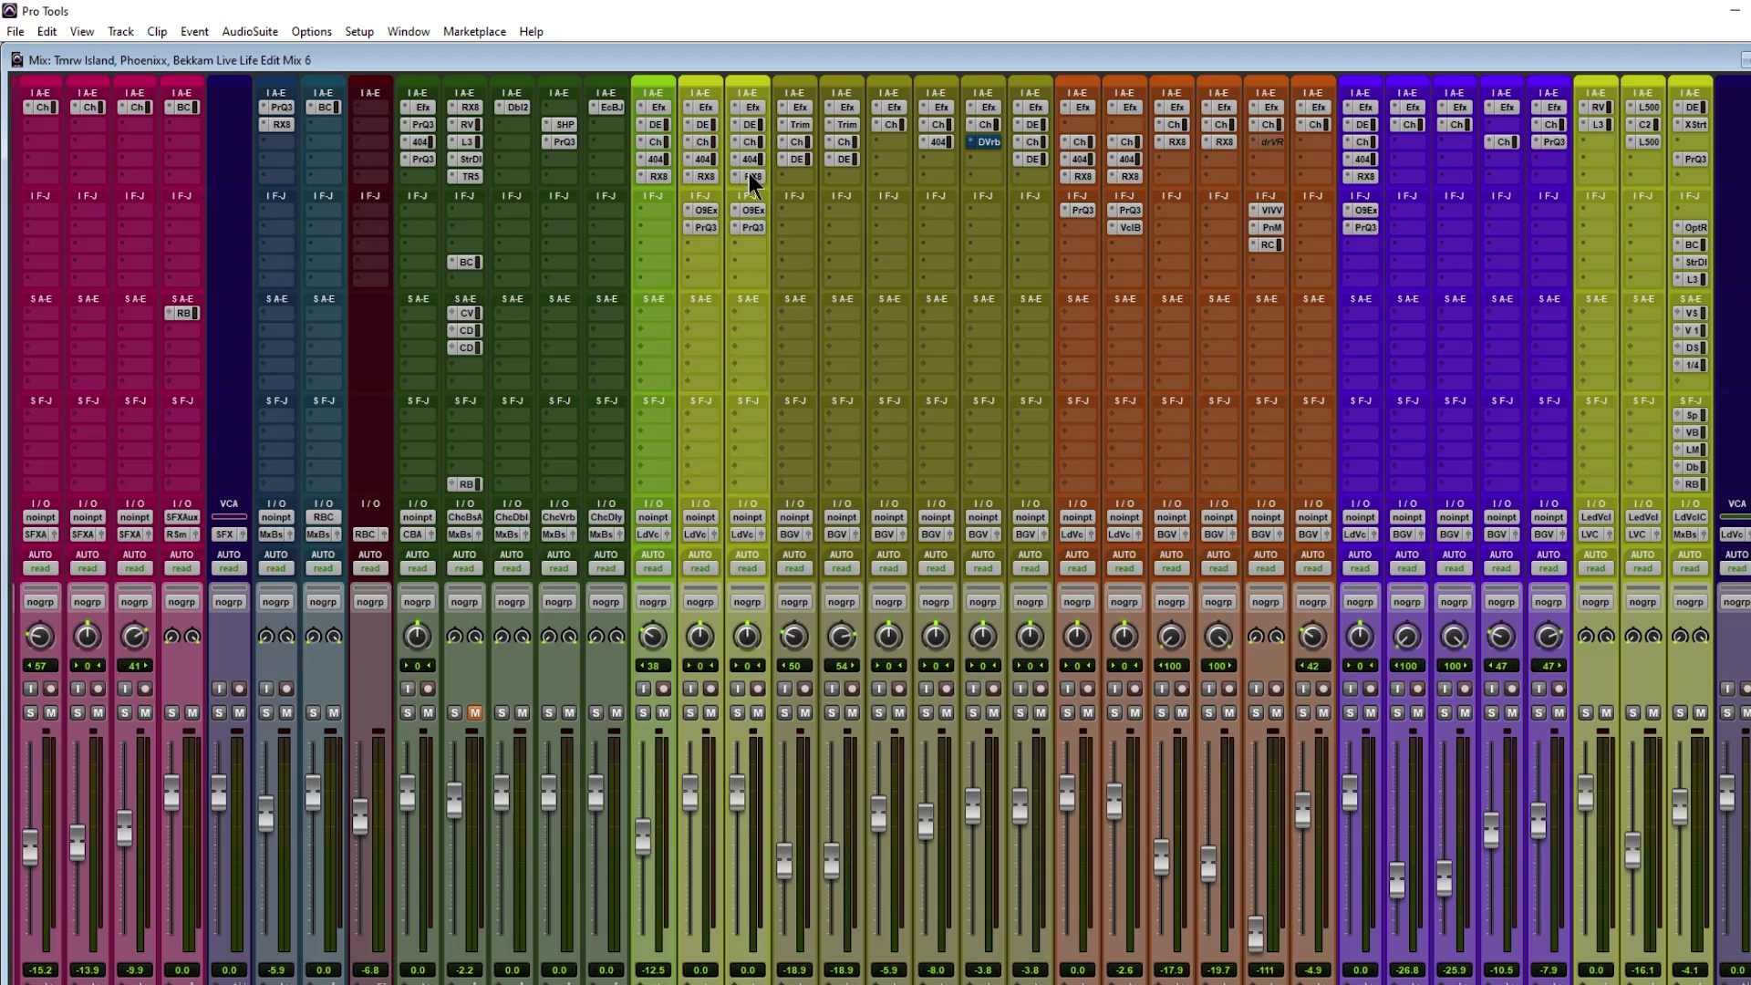
Step: Return to the Edit window and show the DOUBLE/HARM tracks across the full song timeline
key(ctrl+equal)
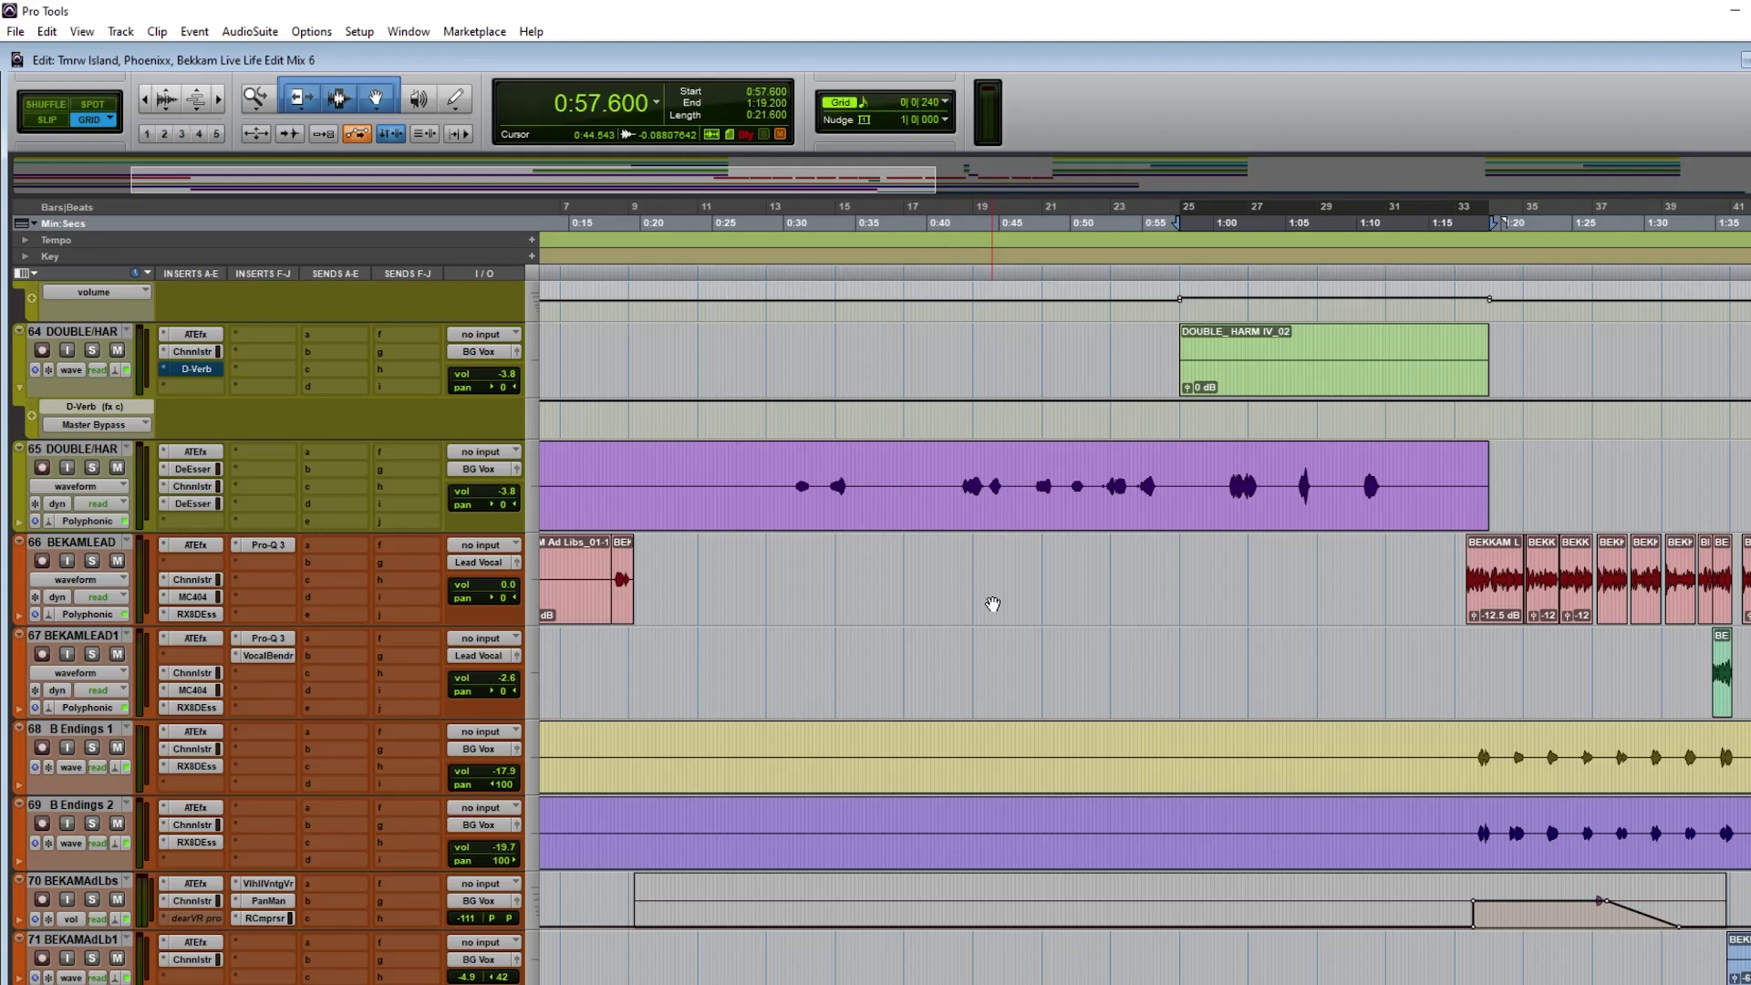
key(r)
key(r)
scroll(819, 691, up, 5)
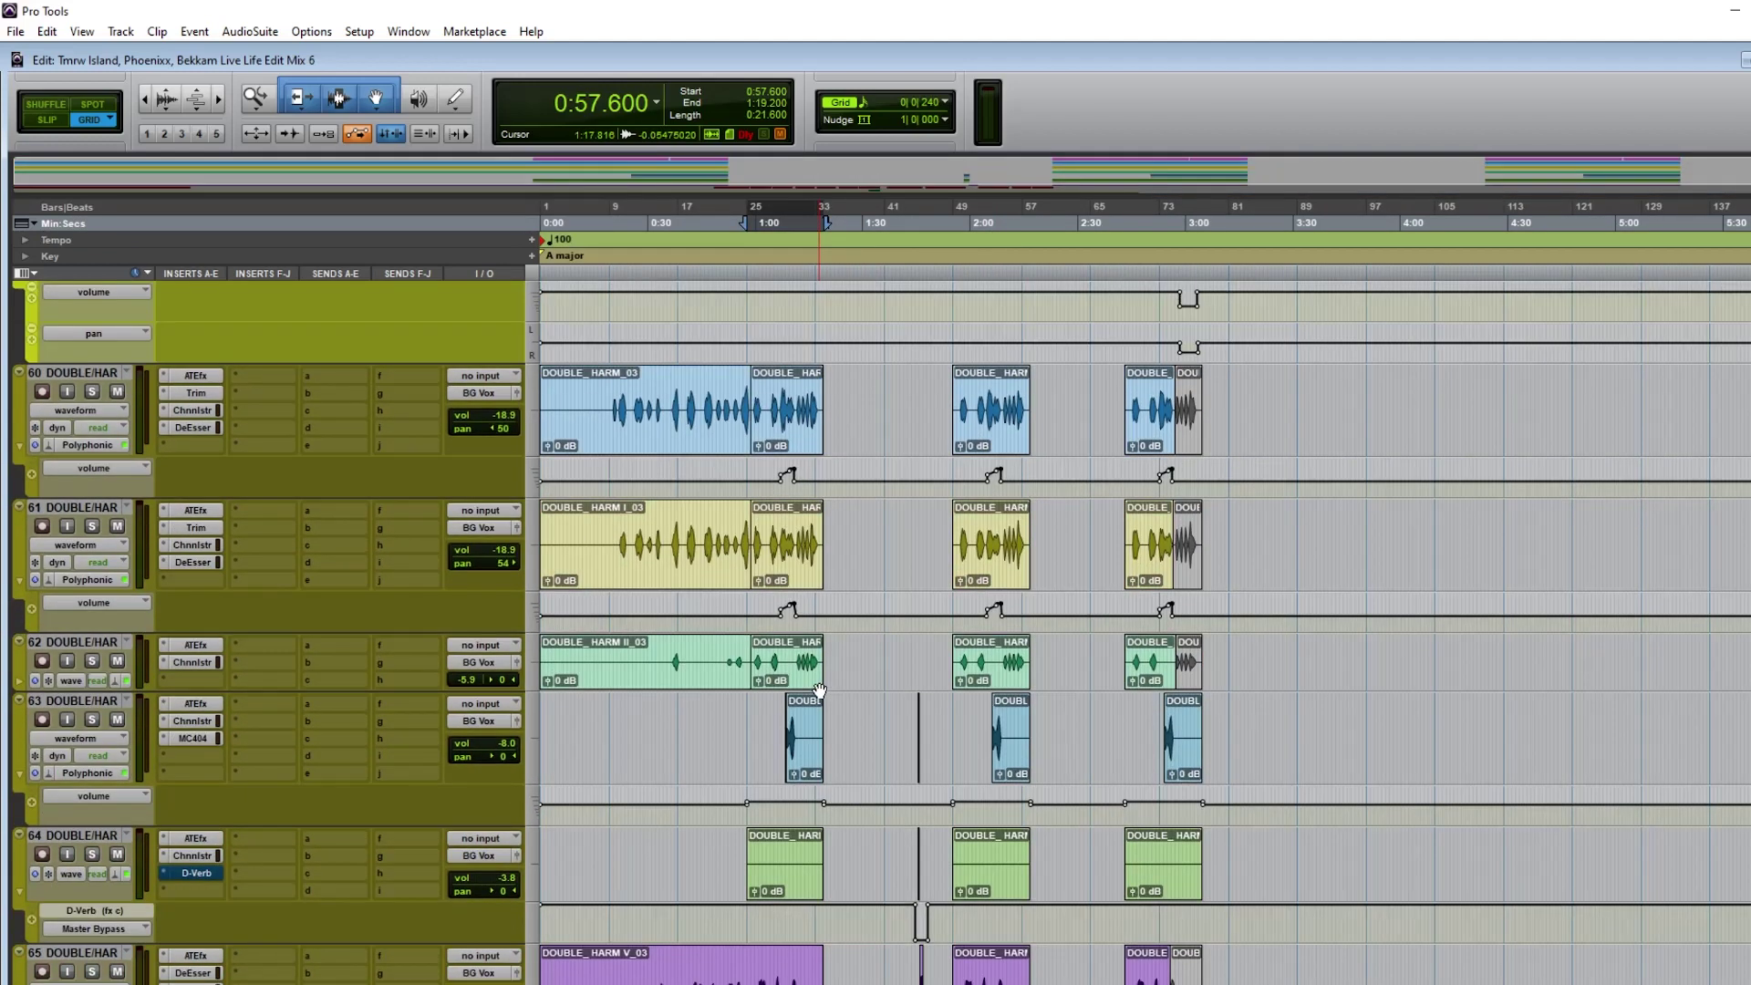
Step: Survey the session's tracks from the kick and SFX tracks to the 1/4 Delay and Doubler returns, returning to the TMRW lead vocals
scroll(876, 629, up, 20)
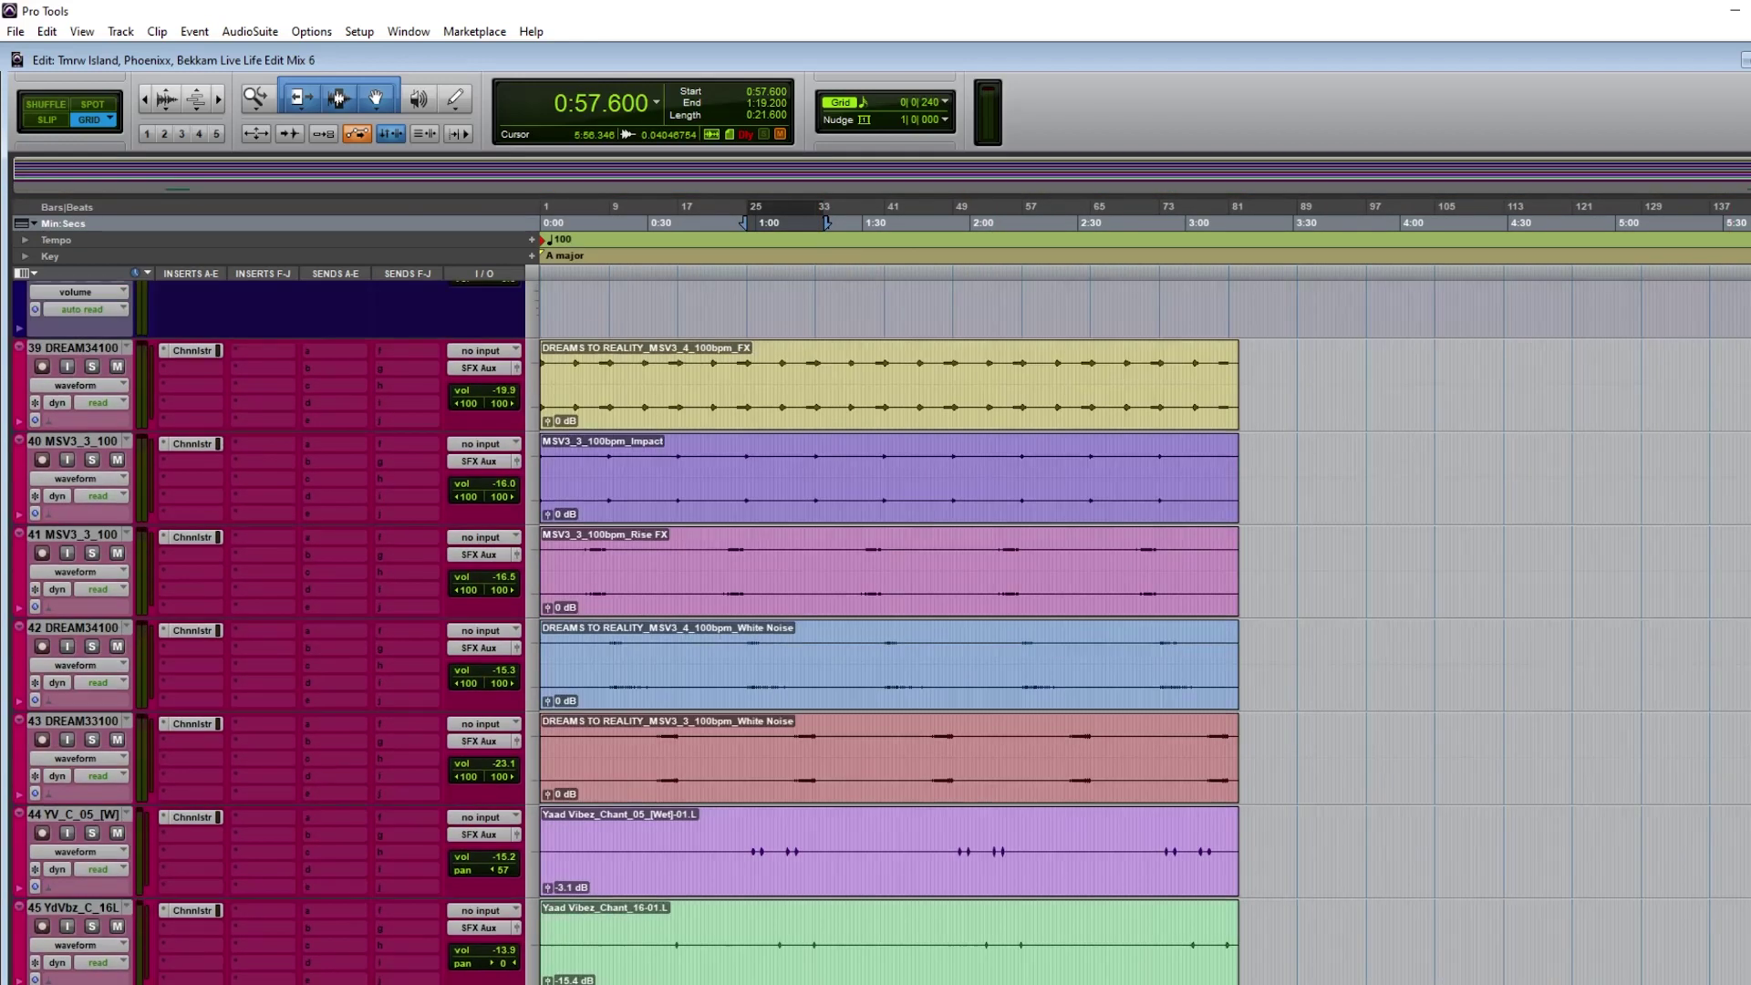
scroll(876, 629, up, 10)
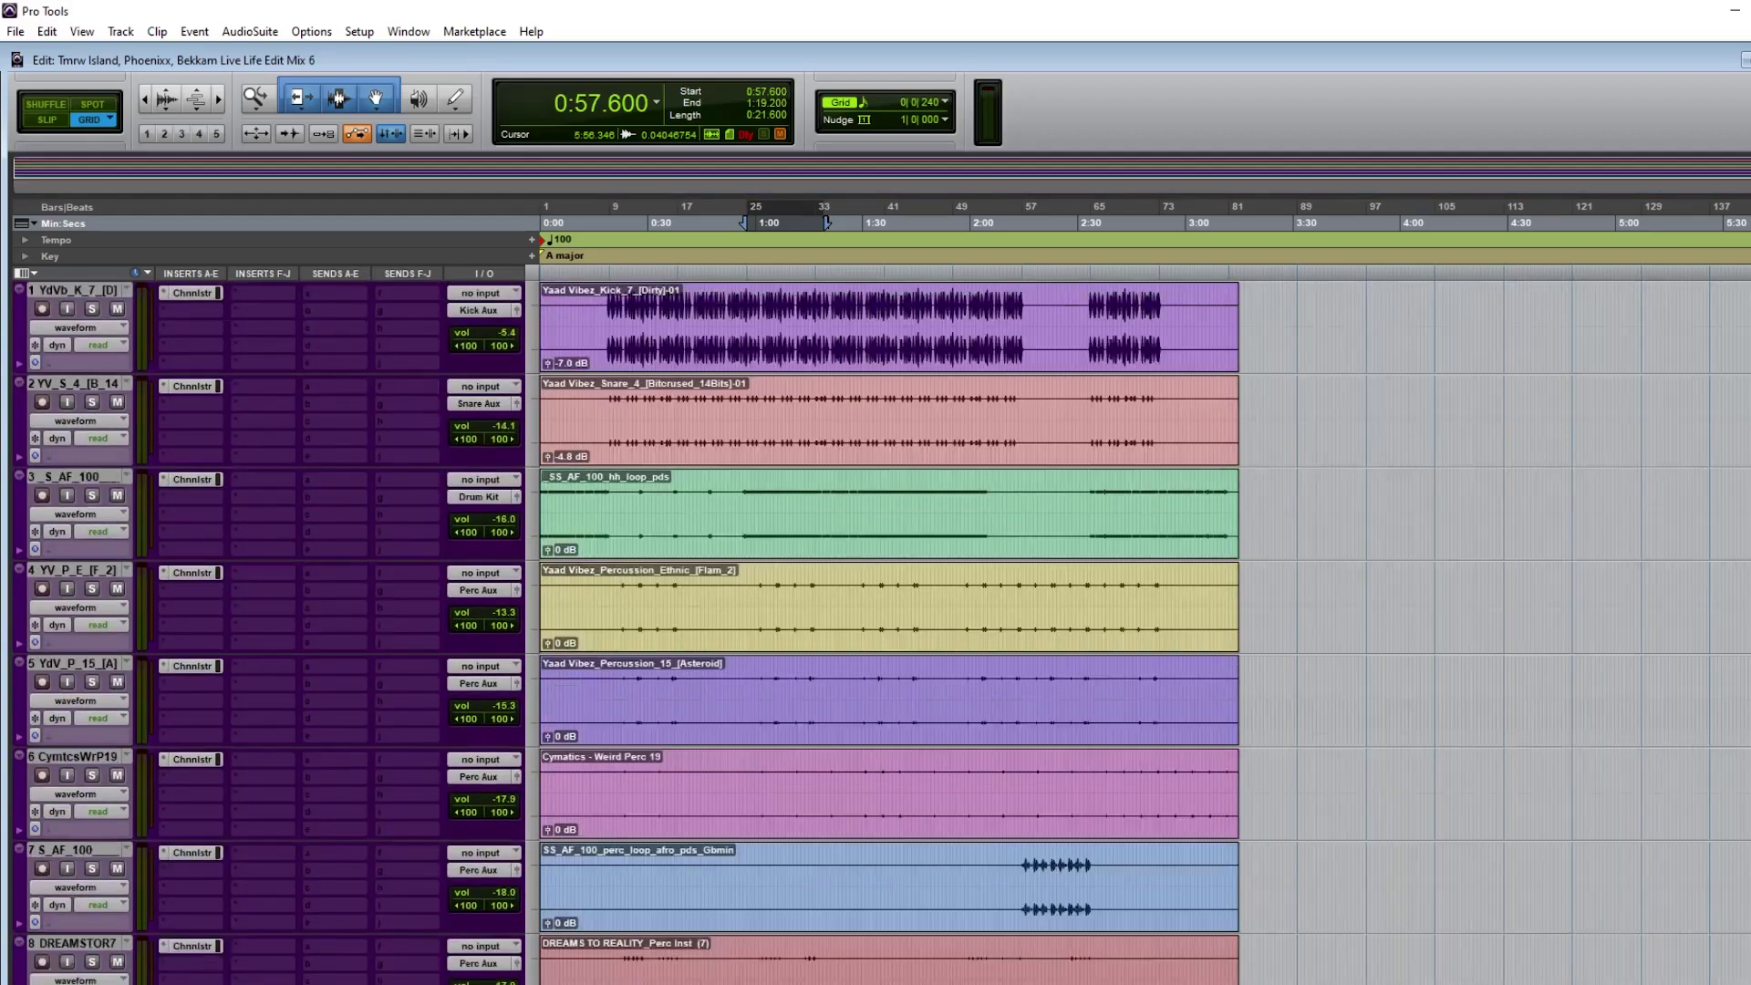
scroll(1230, 727, down, 20)
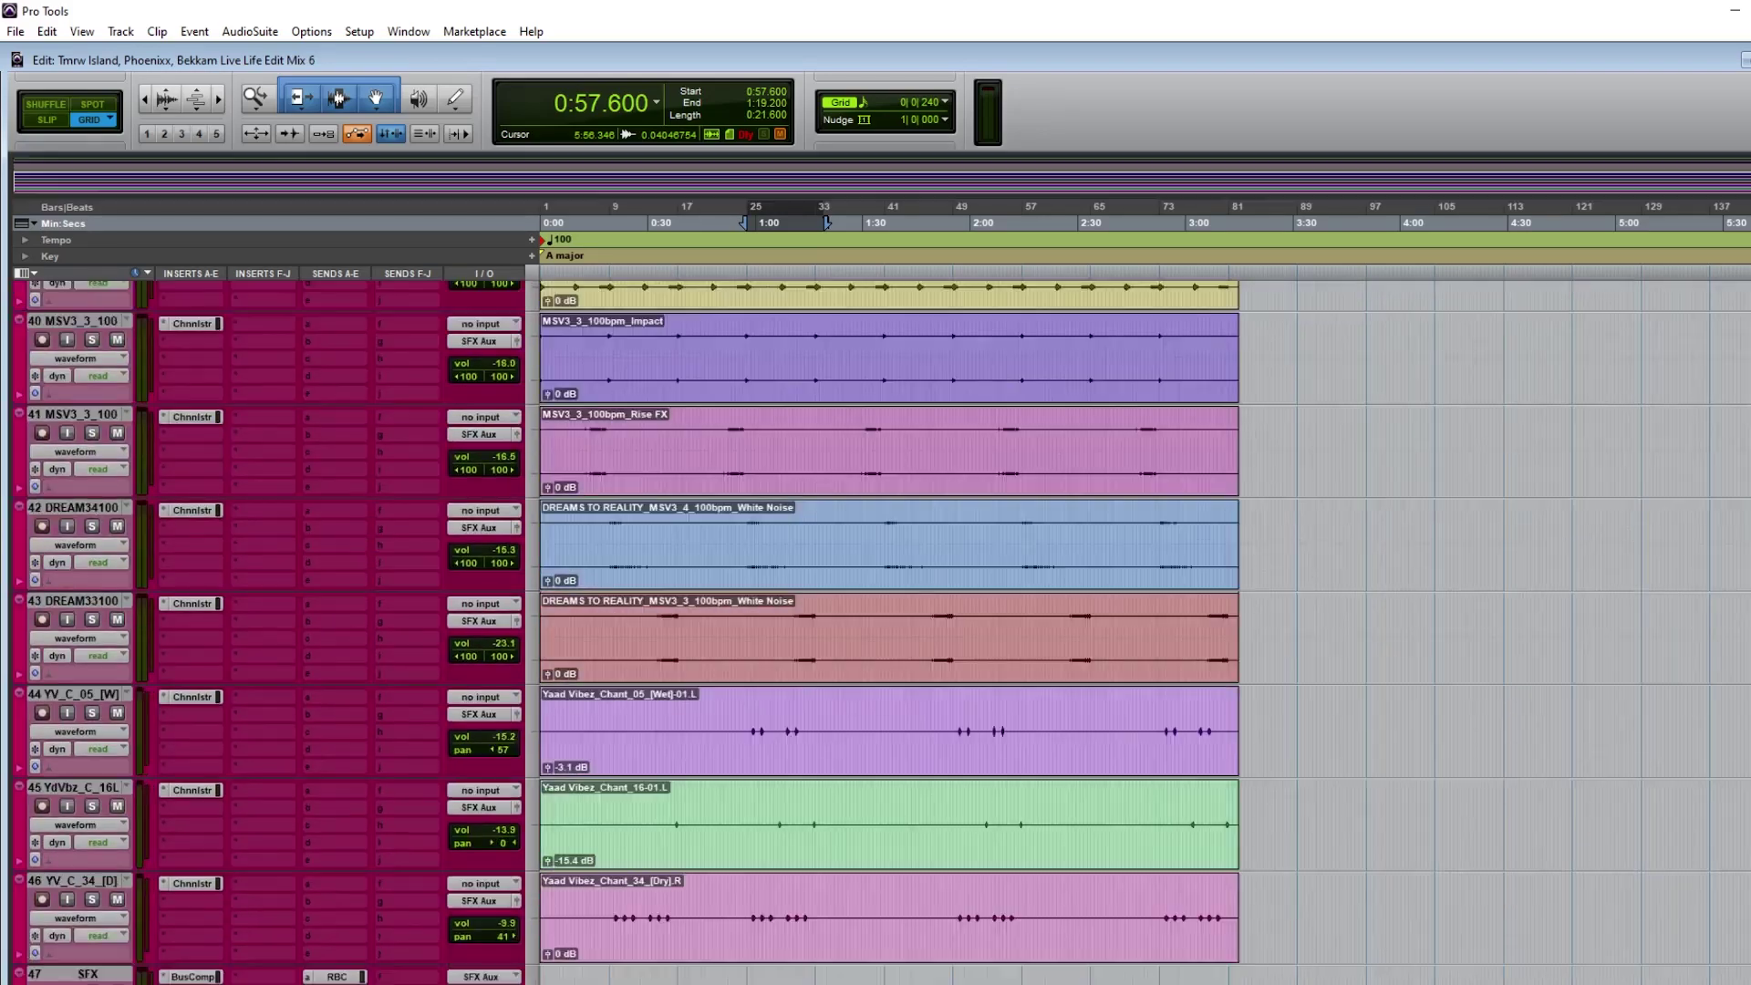
scroll(1230, 727, down, 17)
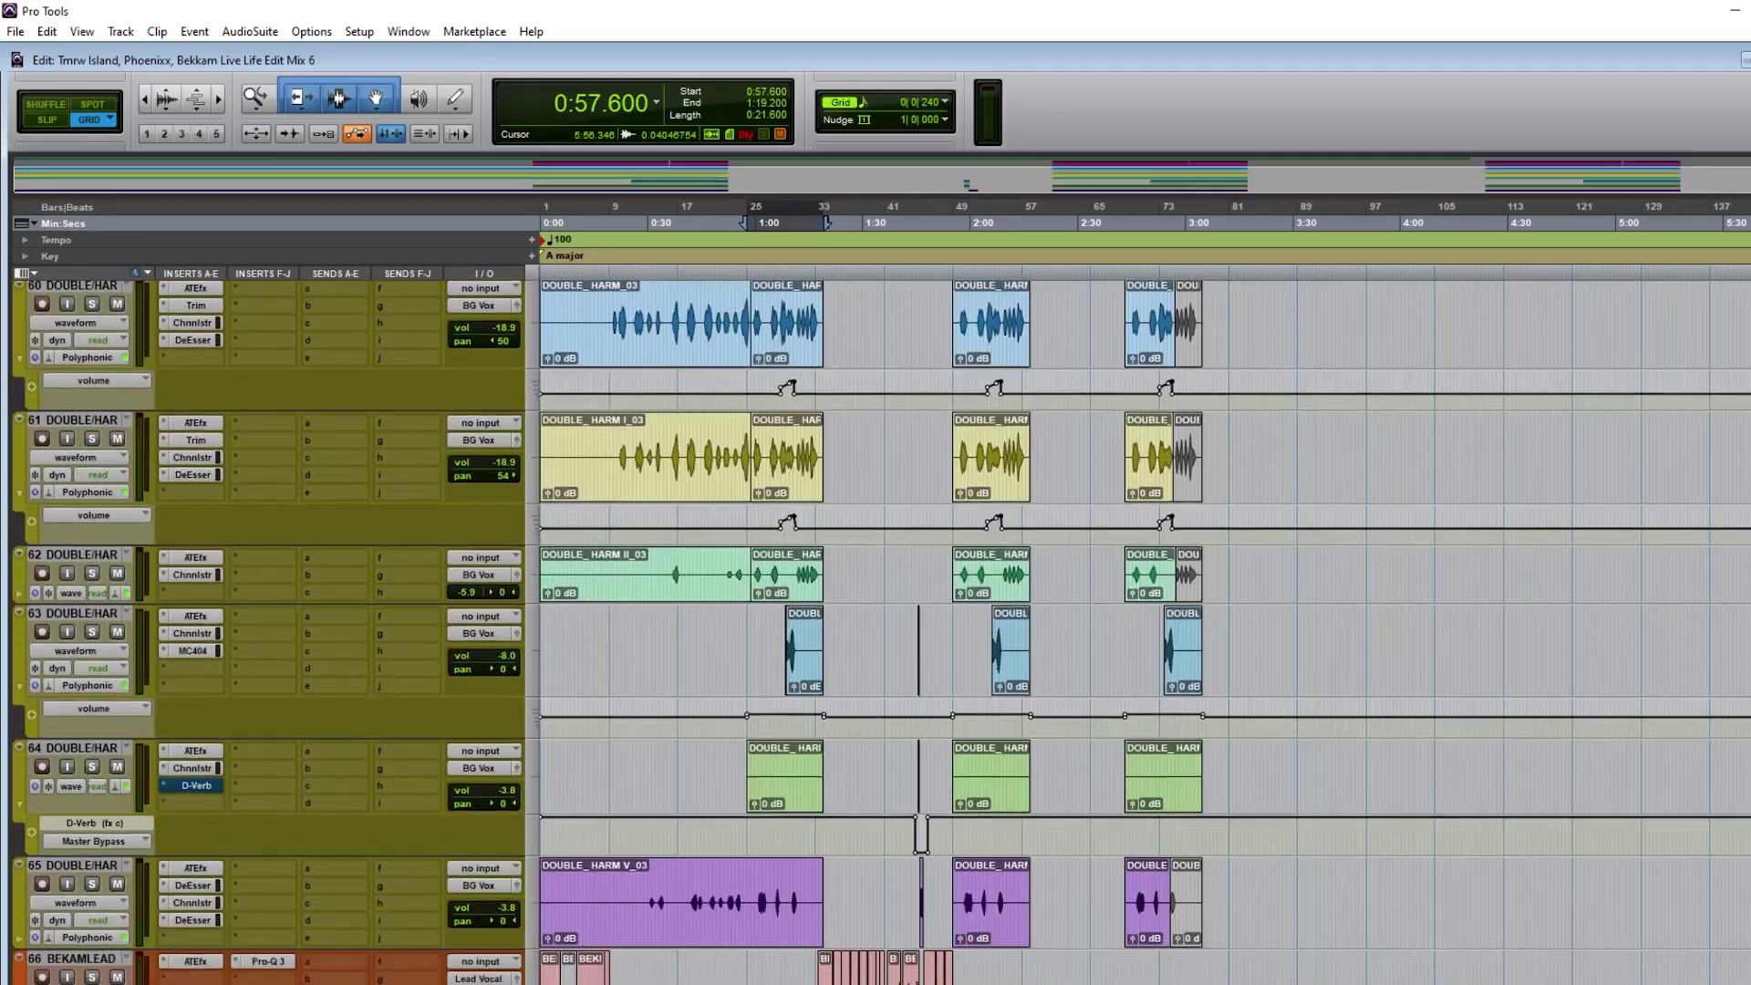
scroll(881, 632, down, 8)
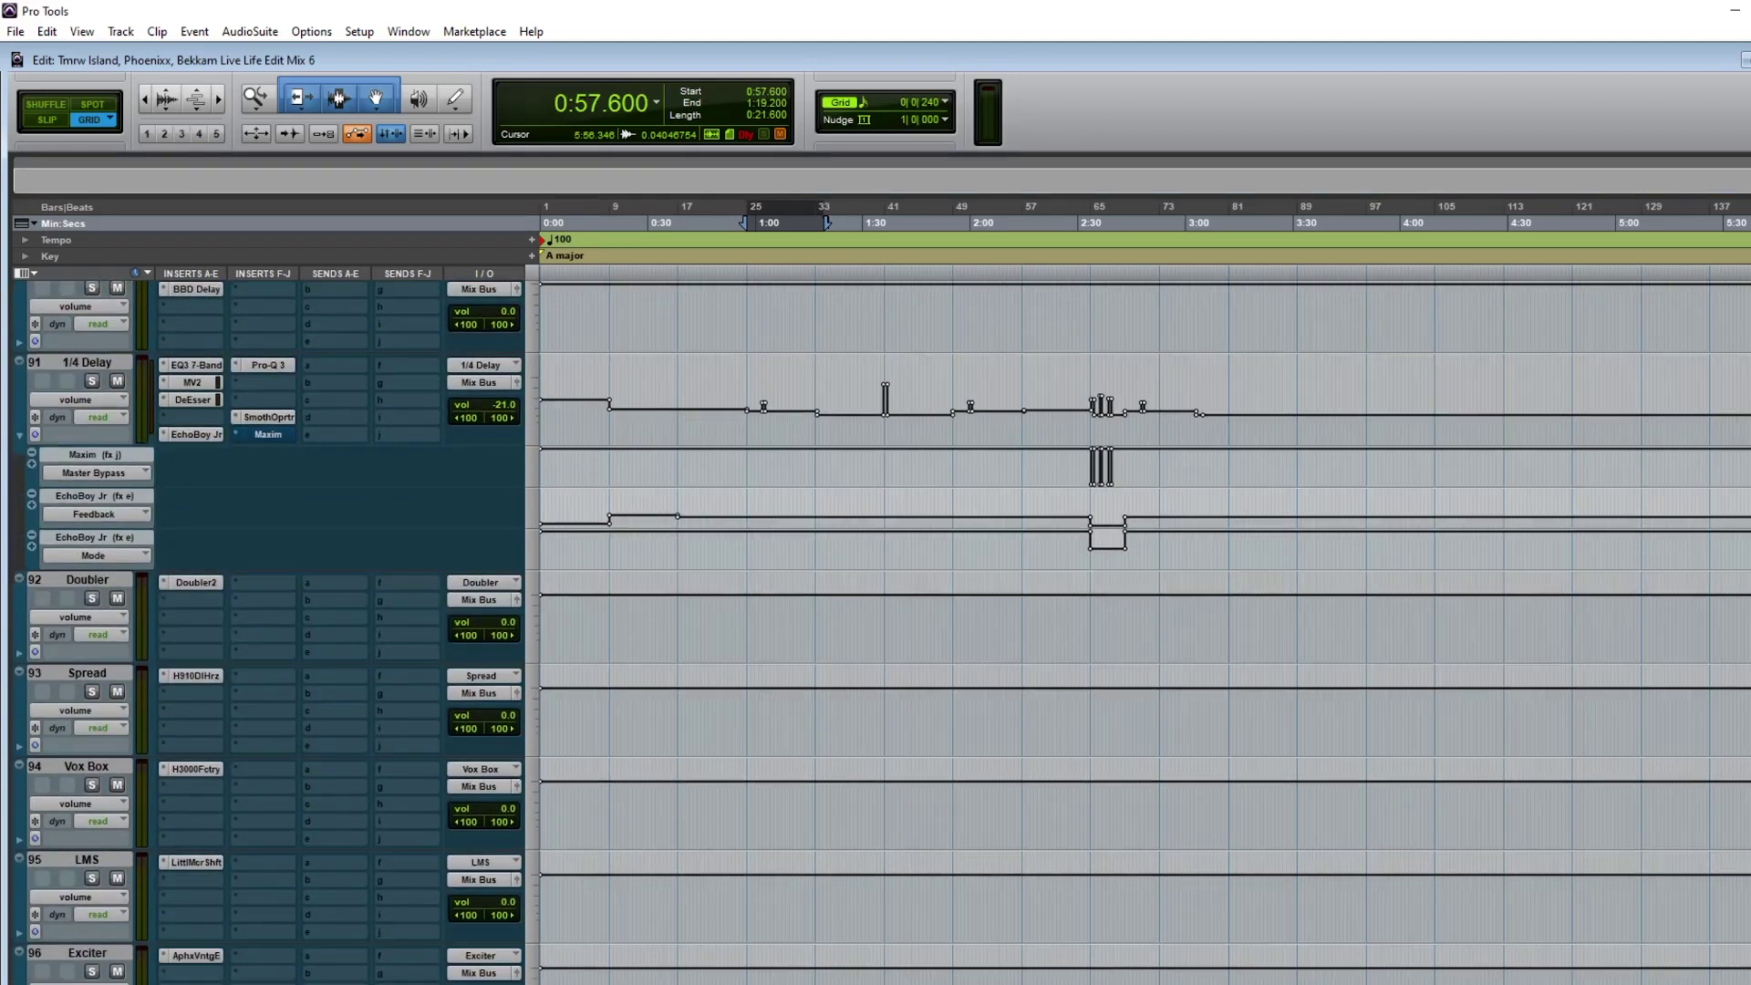
scroll(1328, 692, up, 20)
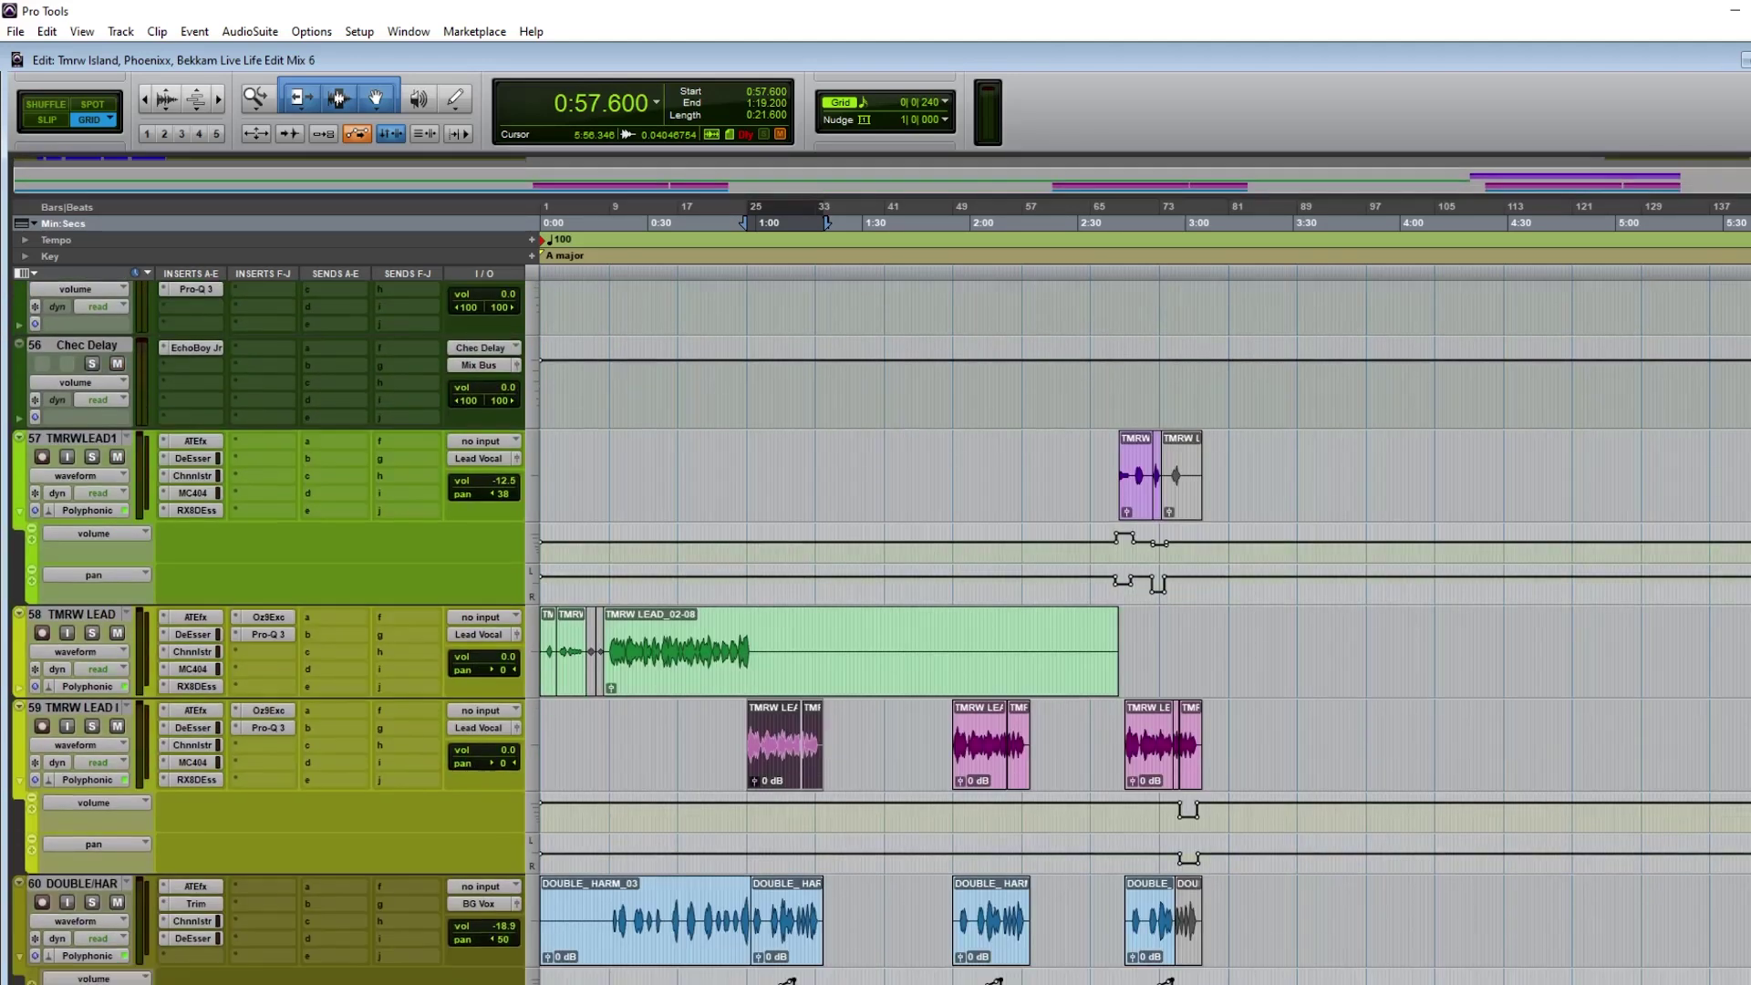